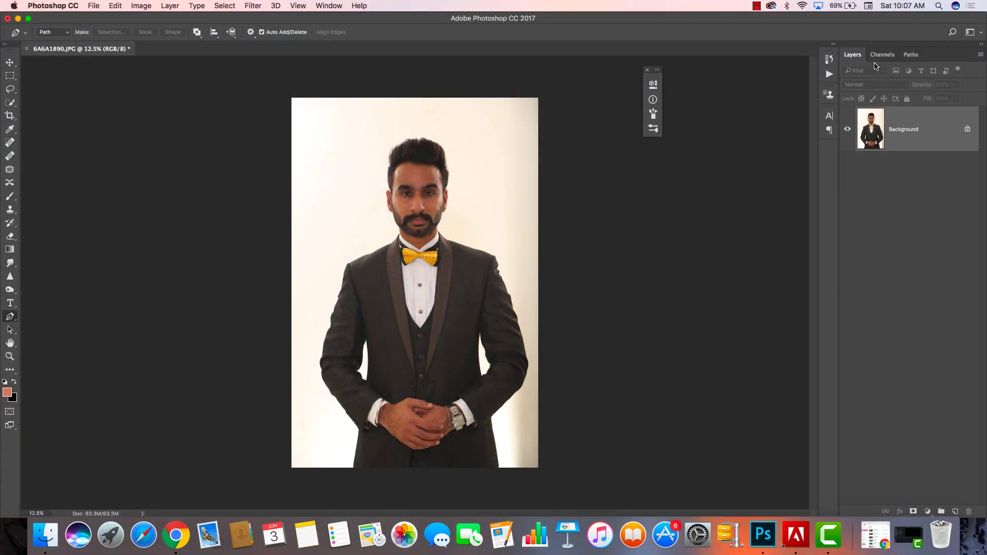
In the Channels panel, duplicate the Blue channel into a new 'Blue copy' channel
{"action": "left_click", "coordinate": [882, 55]}
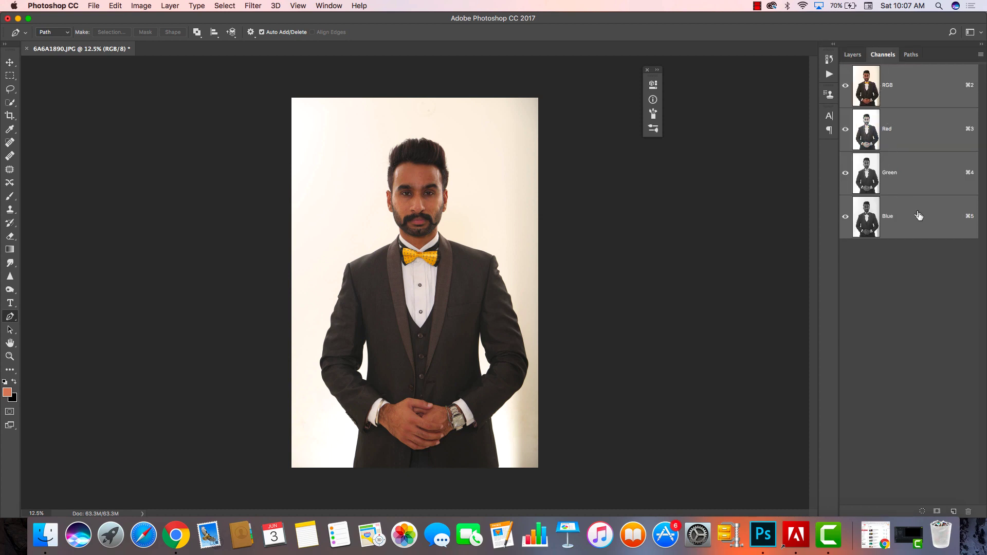
{"action": "left_click", "coordinate": [916, 219]}
{"action": "left_click_drag", "start_coordinate": [935, 227], "coordinate": [954, 512]}
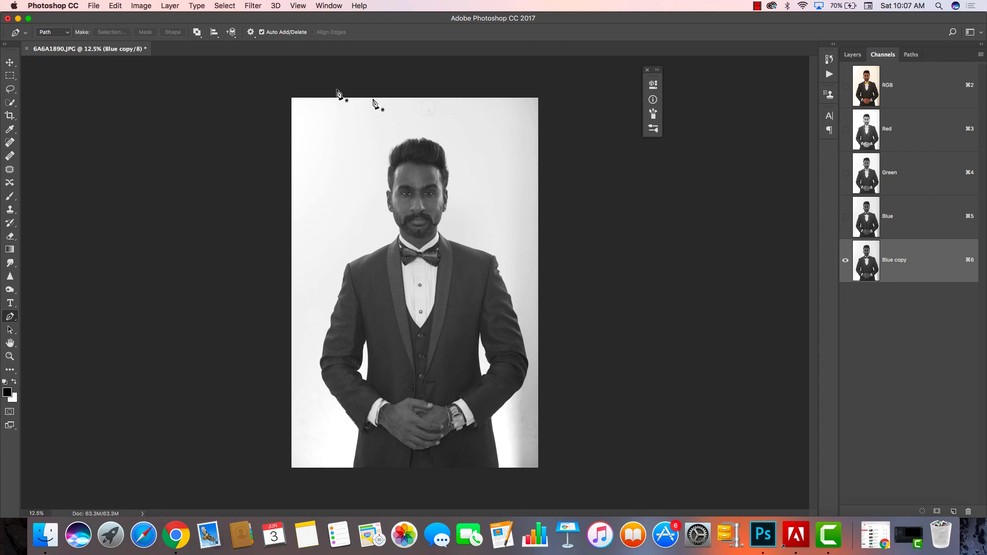
Apply Levels to Blue copy with input values 161, 1.00 and 188
{"action": "left_click", "coordinate": [141, 5]}
{"action": "mouse_move", "coordinate": [158, 34]}
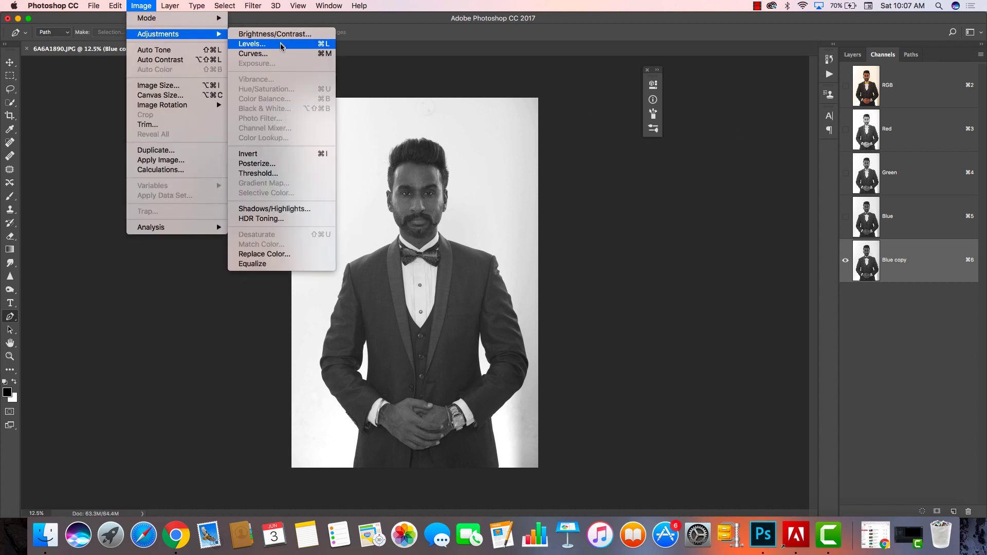
{"action": "left_click", "coordinate": [280, 45]}
{"action": "left_click_drag", "start_coordinate": [609, 244], "coordinate": [665, 254]}
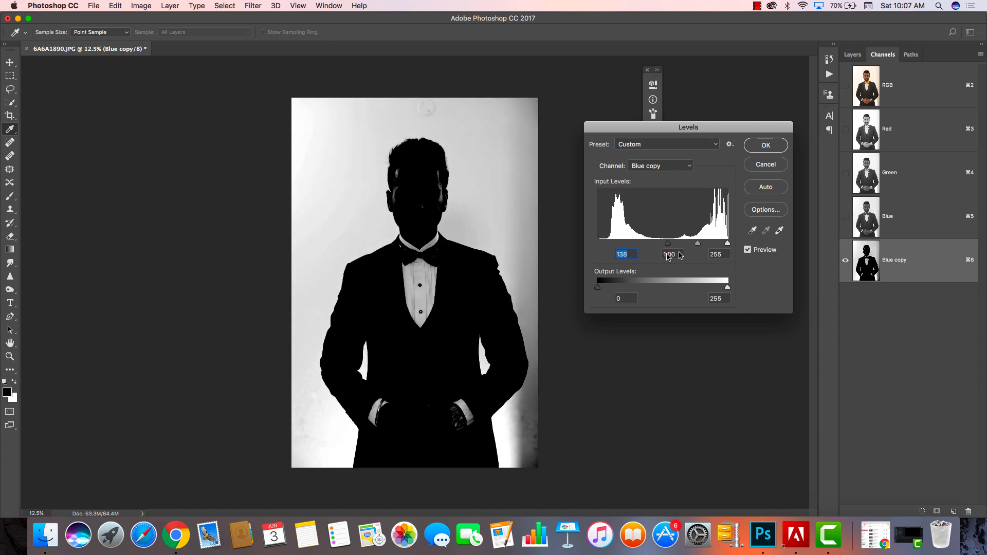
{"action": "left_click_drag", "start_coordinate": [727, 243], "coordinate": [681, 246]}
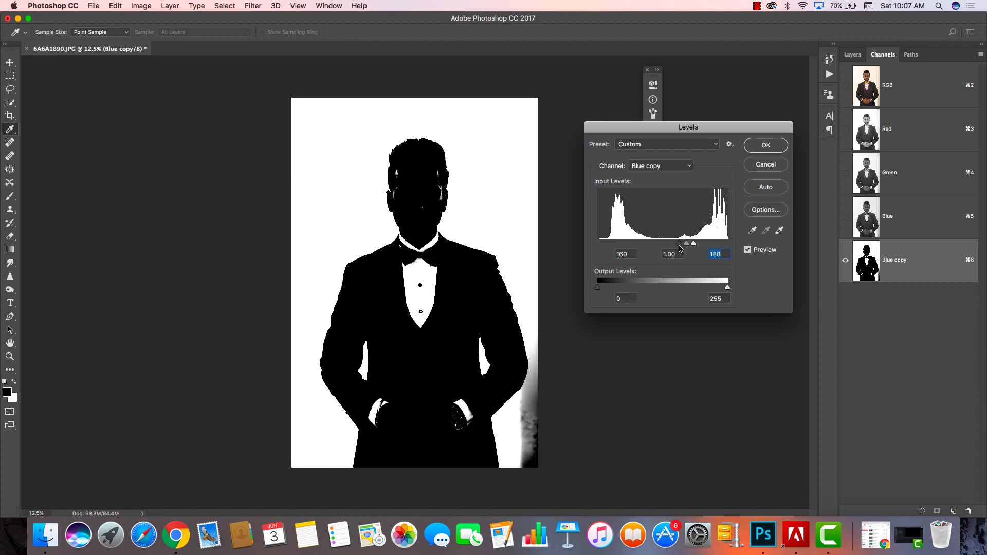
{"action": "left_click", "coordinate": [681, 246]}
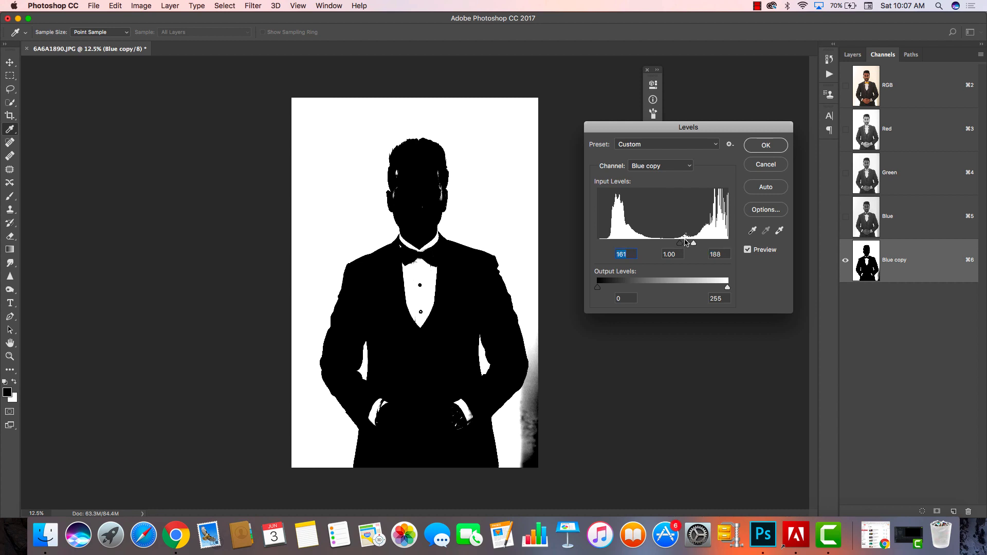
{"action": "left_click", "coordinate": [764, 154]}
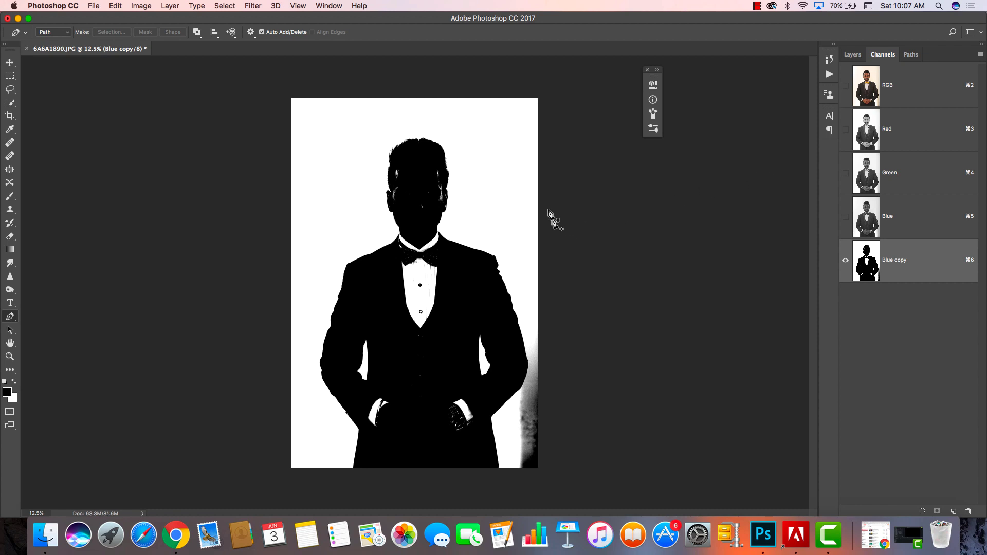
Brush black over the remaining white areas inside the man's silhouette
{"action": "key", "text": "b"}
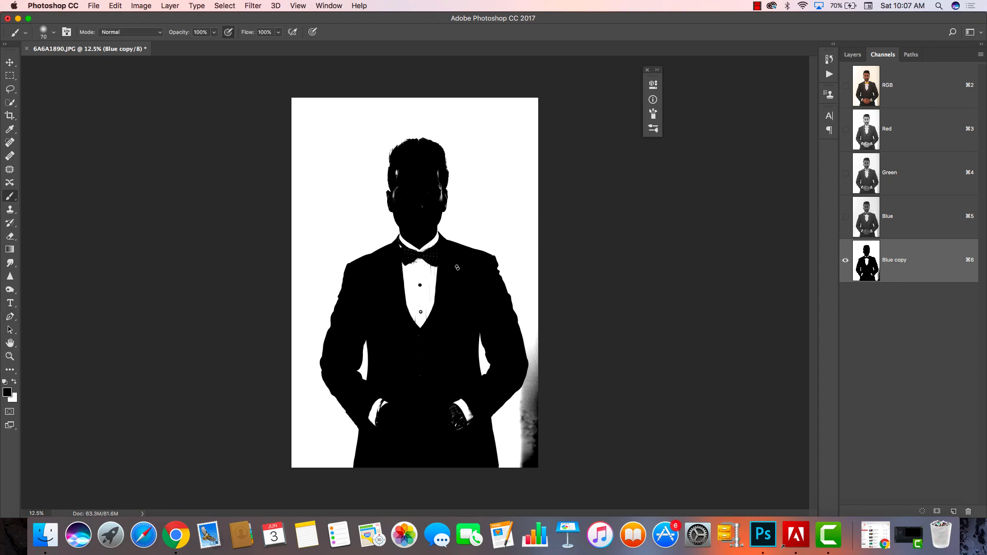
{"action": "left_click", "coordinate": [757, 5]}
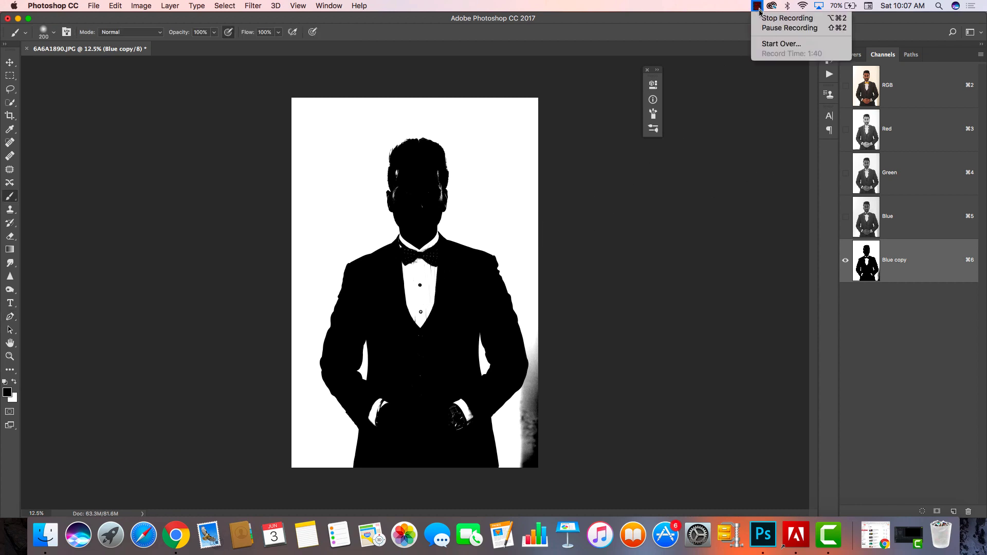
{"action": "left_click", "coordinate": [777, 28]}
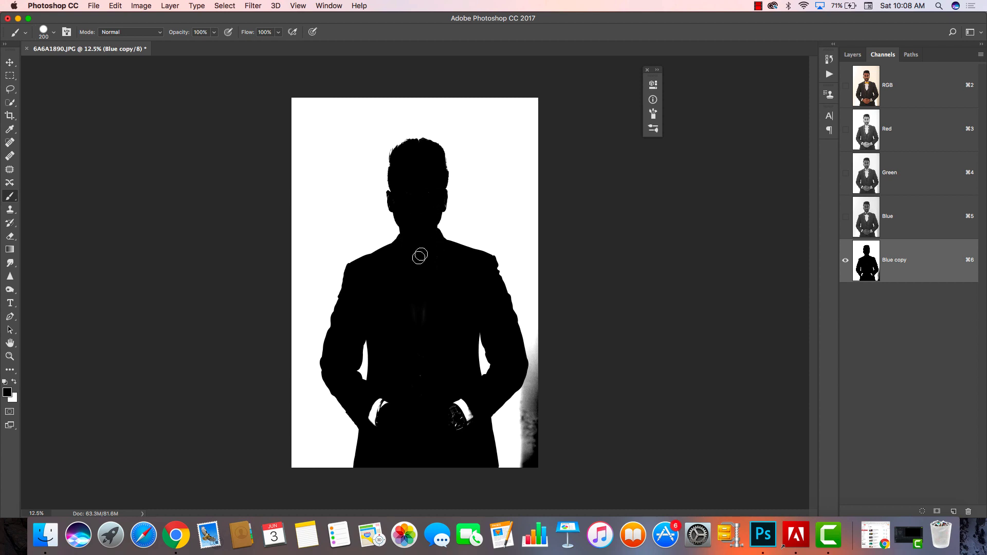
{"action": "left_click_drag", "start_coordinate": [391, 403], "coordinate": [371, 415]}
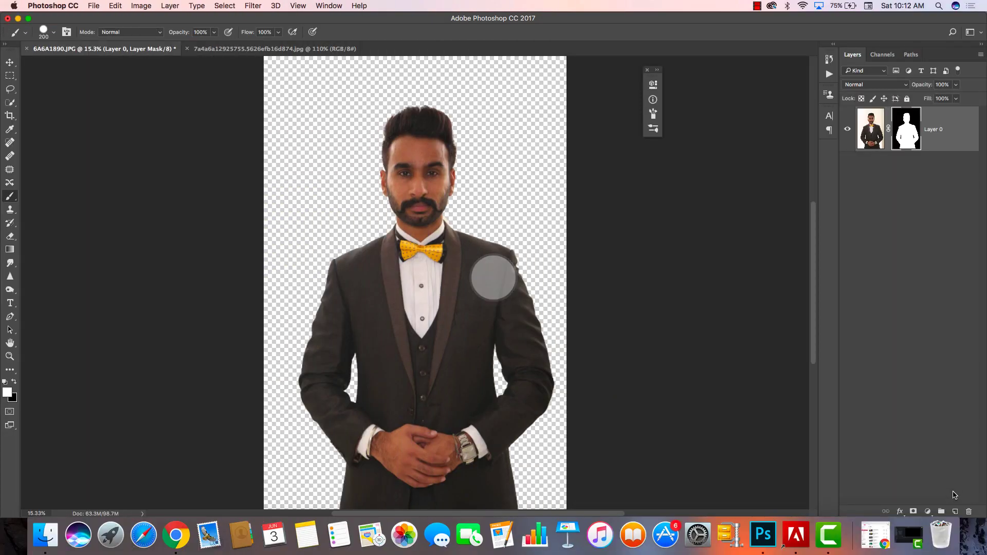
Add a grey Solid Color fill layer and move it beneath the man's layer
{"action": "left_click", "coordinate": [928, 512]}
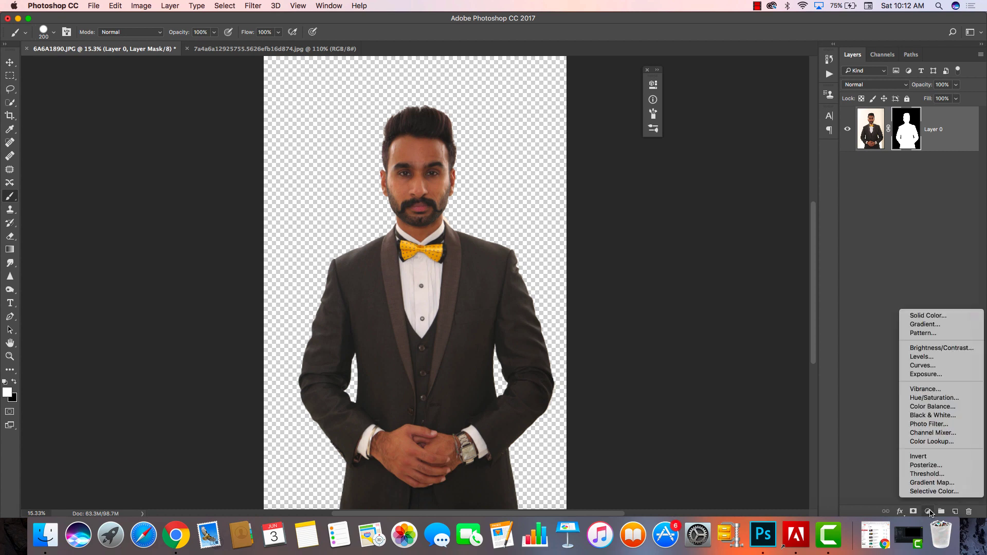
{"action": "left_click", "coordinate": [944, 316]}
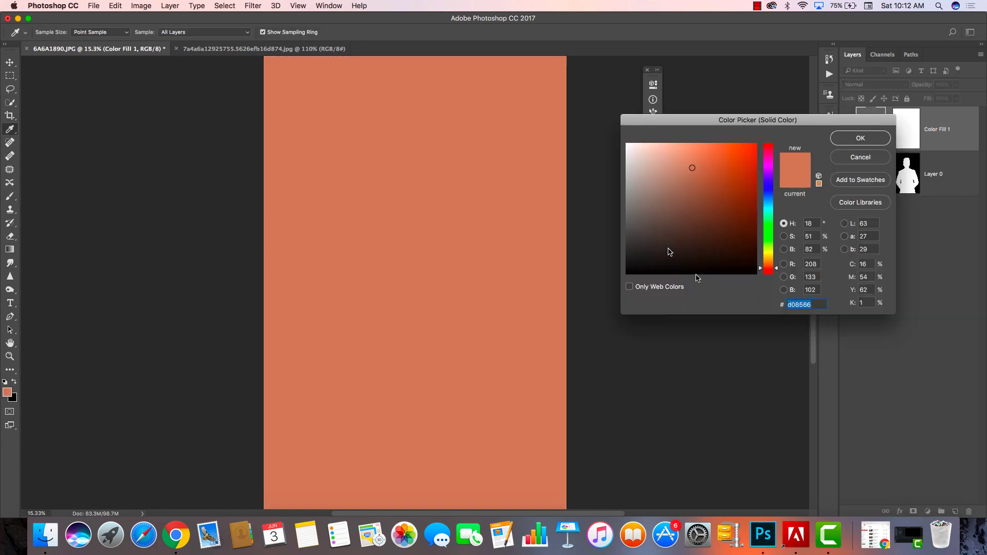
{"action": "left_click", "coordinate": [614, 216]}
{"action": "left_click", "coordinate": [862, 142]}
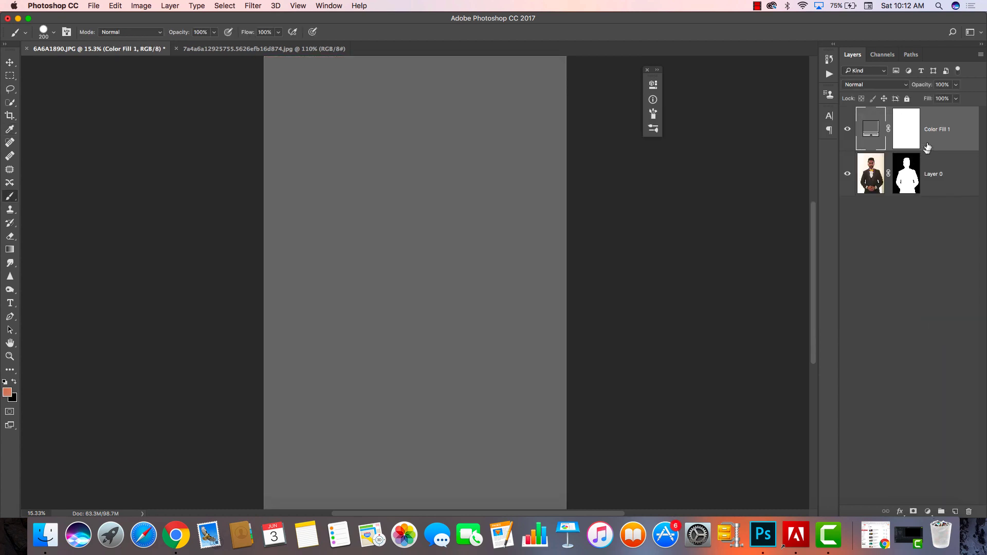
{"action": "left_click_drag", "start_coordinate": [937, 135], "coordinate": [919, 219]}
Refine the man's layer mask edges with a 2 px Select and Mask radius
{"action": "left_click", "coordinate": [877, 136]}
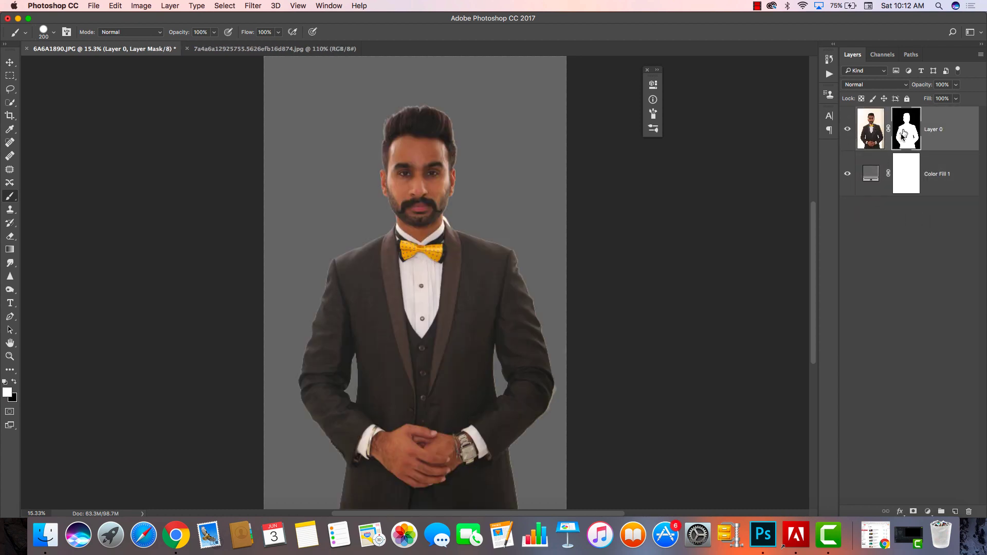
{"action": "double_click", "coordinate": [899, 138]}
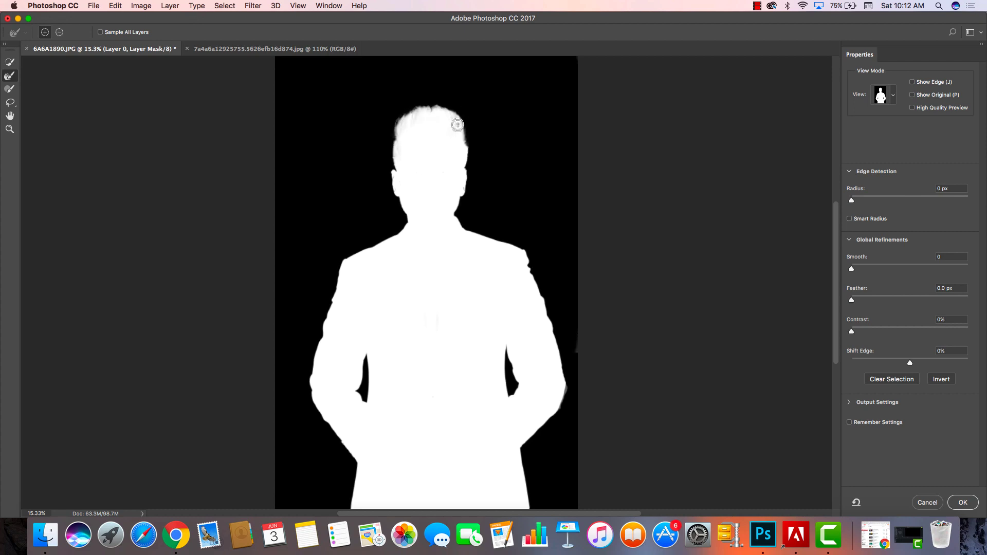
{"action": "key", "text": "bracketright"}
{"action": "key", "text": "bracketright"}
{"action": "mouse_move", "coordinate": [852, 201]}
{"action": "left_mouse_down"}
{"action": "mouse_move", "coordinate": [902, 201]}
{"action": "mouse_move", "coordinate": [864, 201]}
{"action": "left_mouse_up"}
{"action": "left_click", "coordinate": [961, 504]}
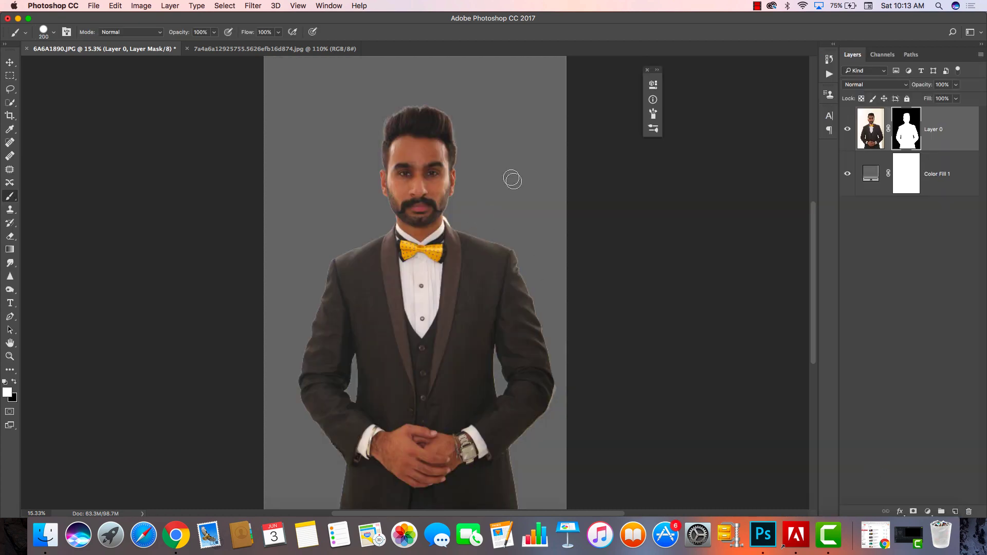
{"action": "left_click_drag", "start_coordinate": [422, 128], "coordinate": [440, 129]}
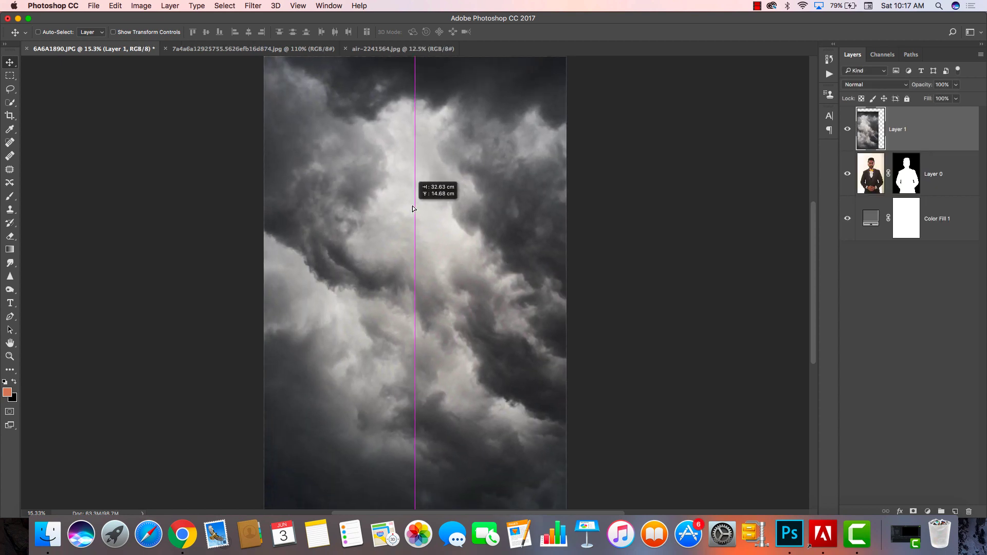
Stretch the cloud photo beneath the man, then duplicate Layer 0 and apply the copy's mask
{"action": "left_click_drag", "start_coordinate": [384, 219], "coordinate": [414, 207]}
{"action": "left_click_drag", "start_coordinate": [904, 146], "coordinate": [904, 196]}
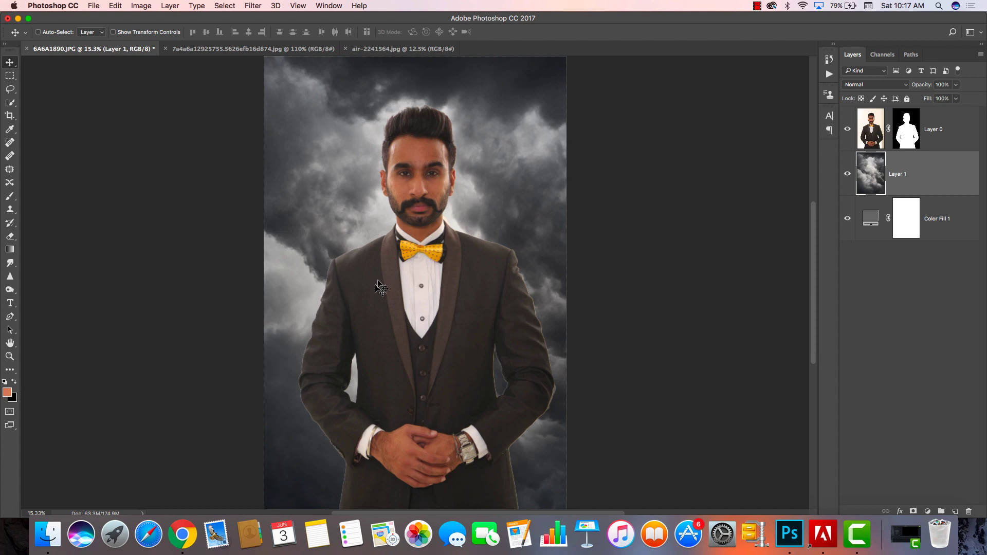
{"action": "left_click", "coordinate": [939, 138]}
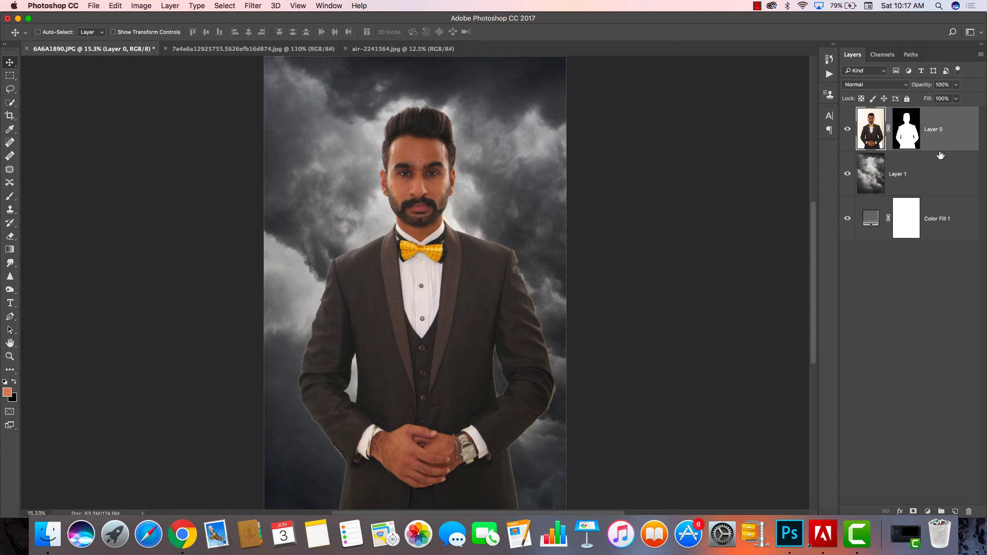
{"action": "key", "text": "ctrl+j"}
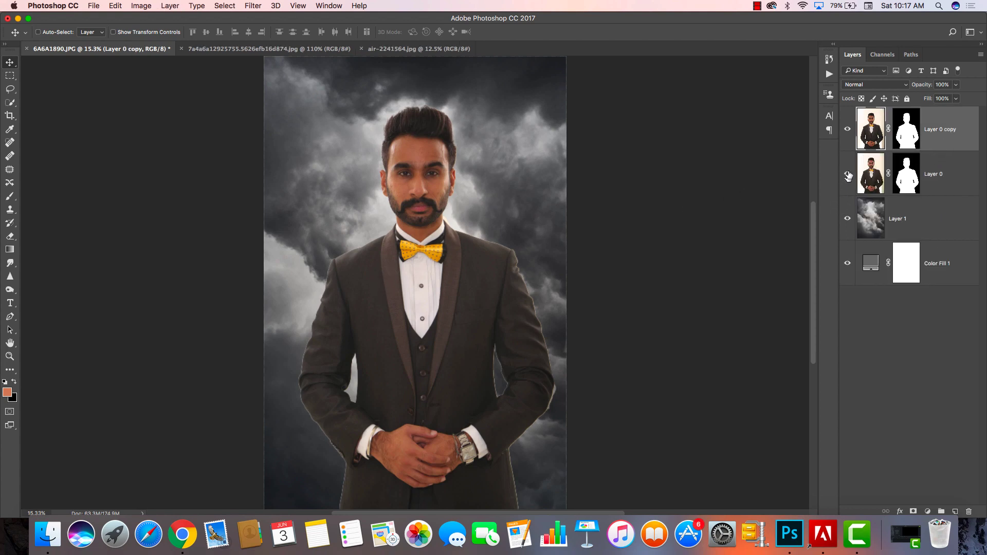
{"action": "left_click", "coordinate": [907, 135]}
{"action": "right_click", "coordinate": [908, 119]}
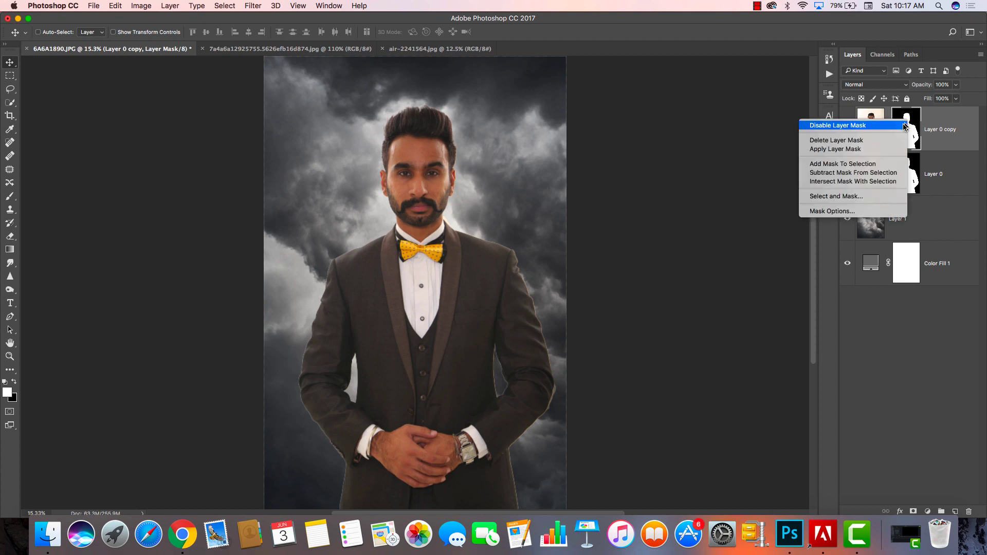
{"action": "left_click", "coordinate": [851, 150]}
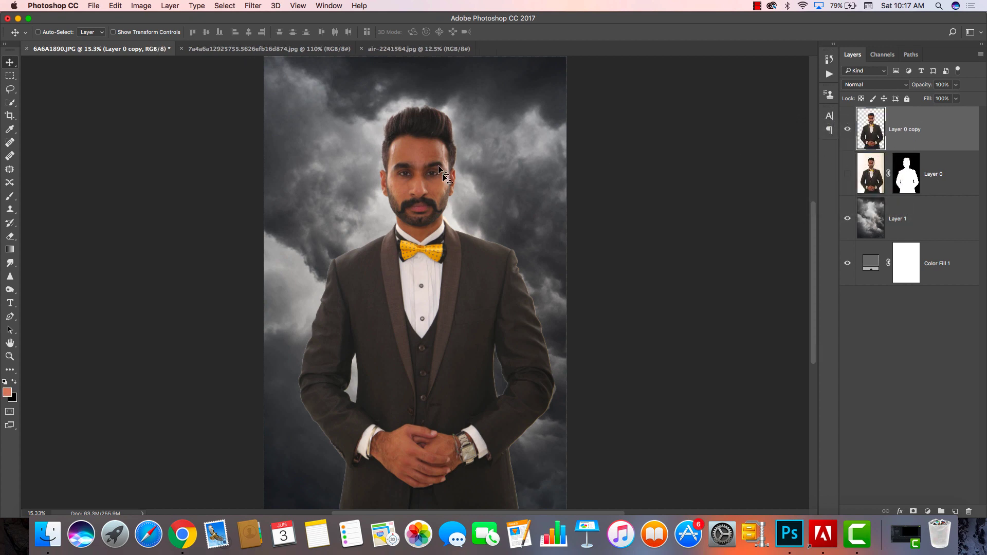
Scale the Layer 0 copy of the man to about 78% and move him up-right
{"action": "key", "text": "ctrl+t"}
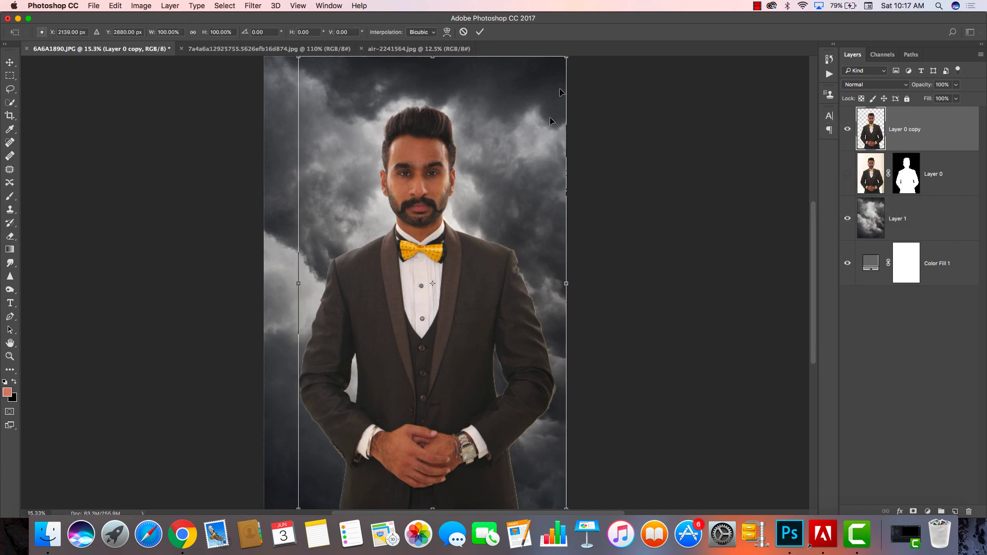
{"action": "left_click_drag", "start_coordinate": [563, 60], "coordinate": [523, 129]}
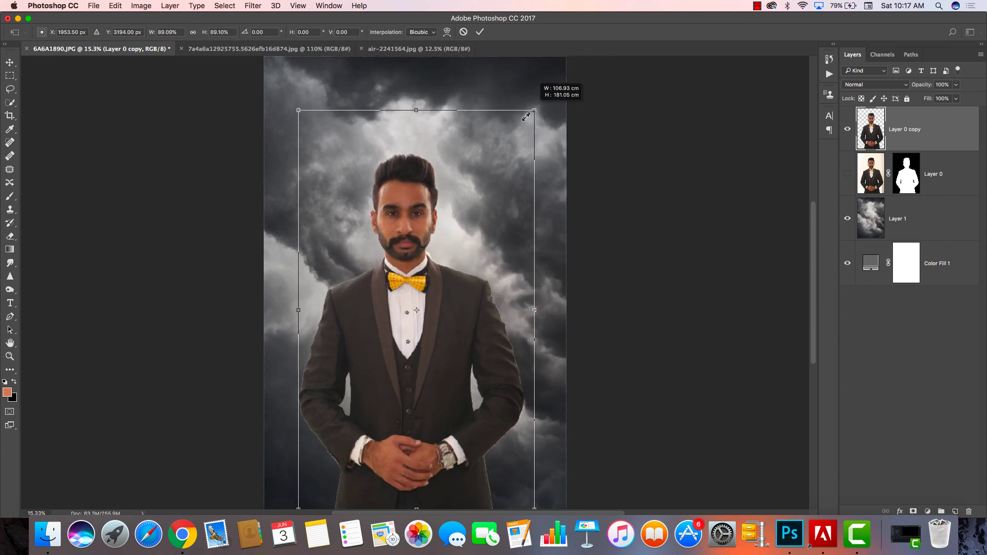
{"action": "left_click_drag", "start_coordinate": [458, 222], "coordinate": [472, 186]}
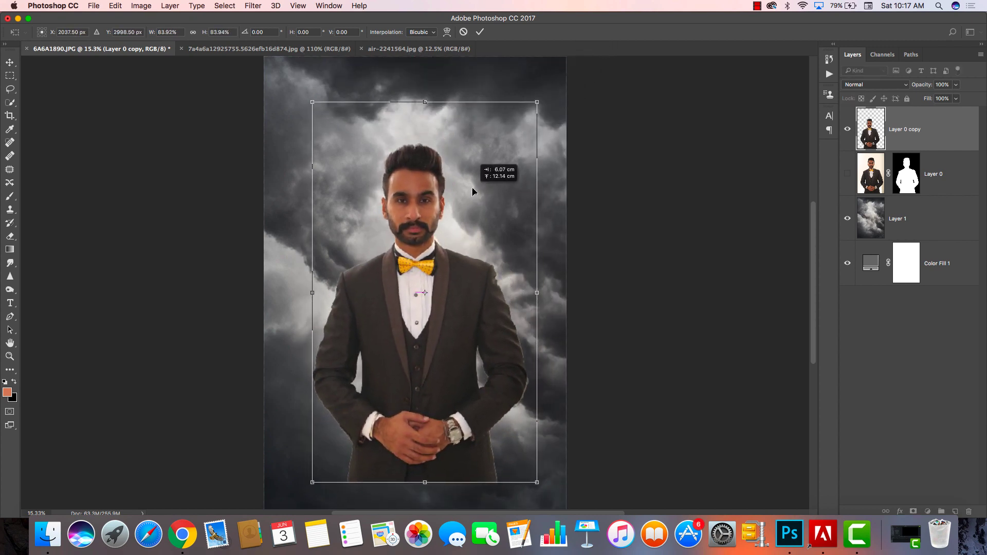
{"action": "left_click_drag", "start_coordinate": [537, 93], "coordinate": [529, 105]}
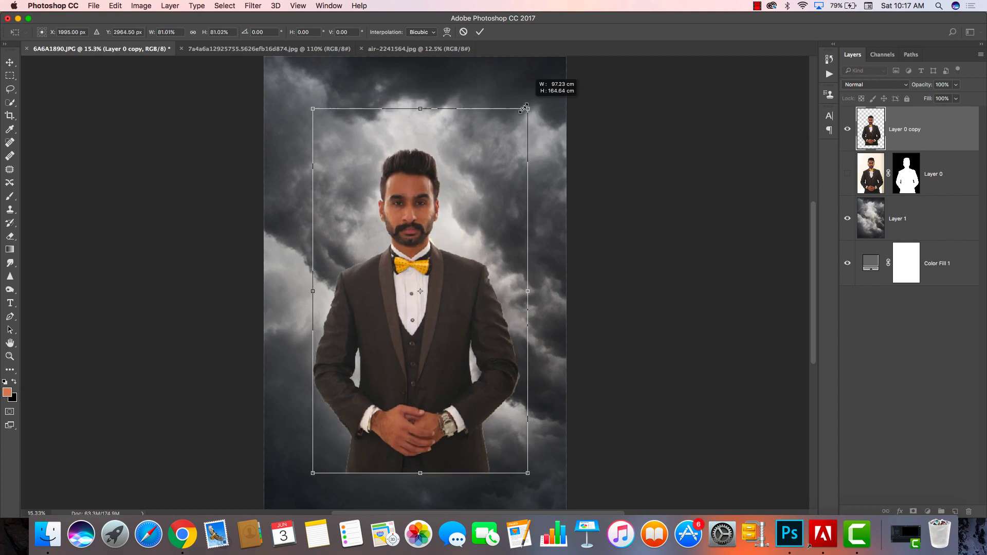
{"action": "left_click_drag", "start_coordinate": [485, 165], "coordinate": [487, 161]}
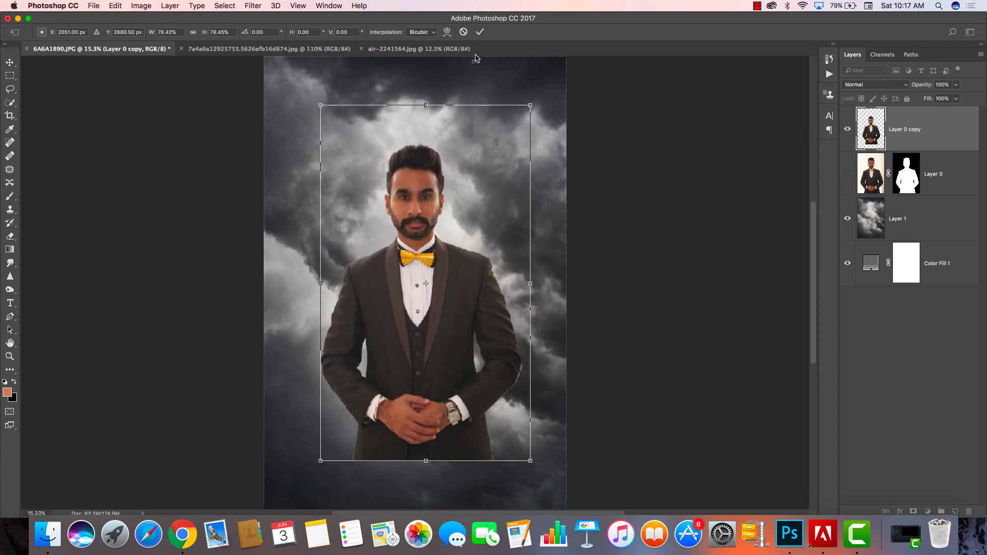
{"action": "left_click", "coordinate": [480, 32]}
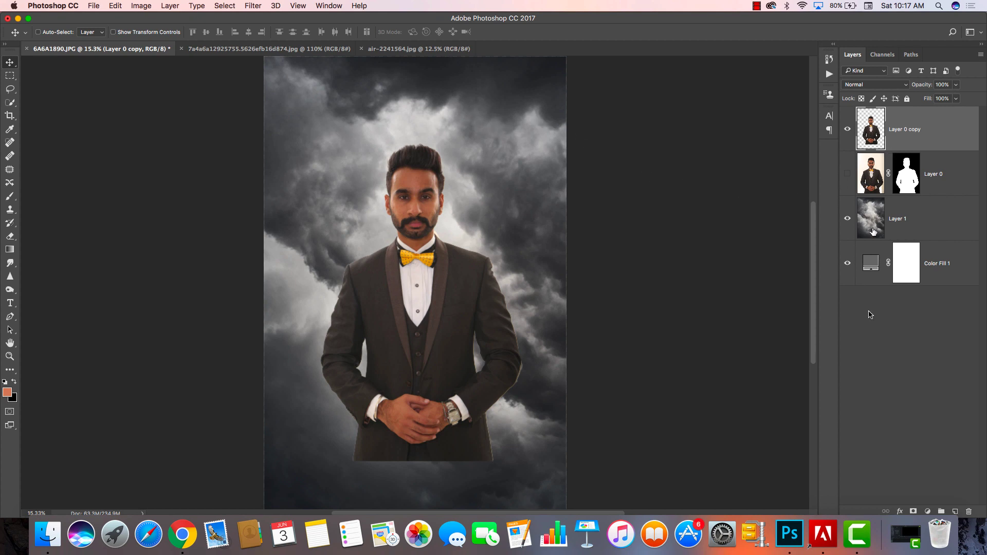
Mask the Layer 0 copy and paint black along the suit bottom, widening the brush to 1200
{"action": "left_click", "coordinate": [913, 511]}
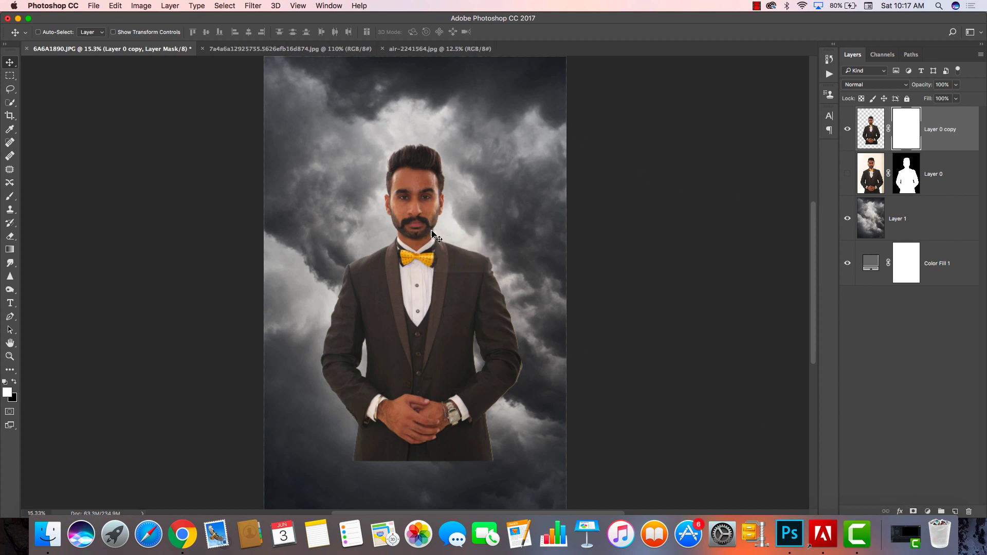
{"action": "key", "text": "b"}
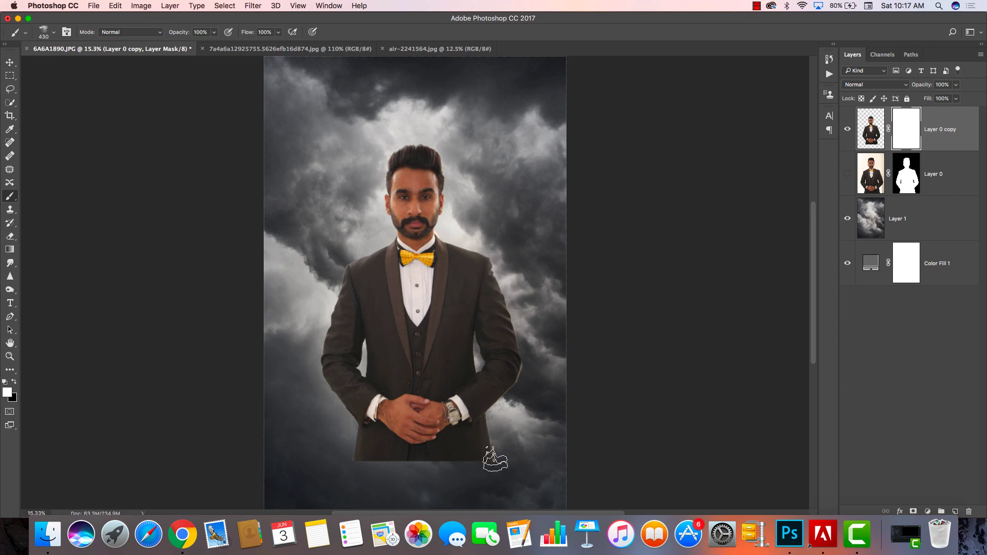
{"action": "key", "text": "x"}
{"action": "left_click_drag", "start_coordinate": [483, 461], "coordinate": [460, 460]}
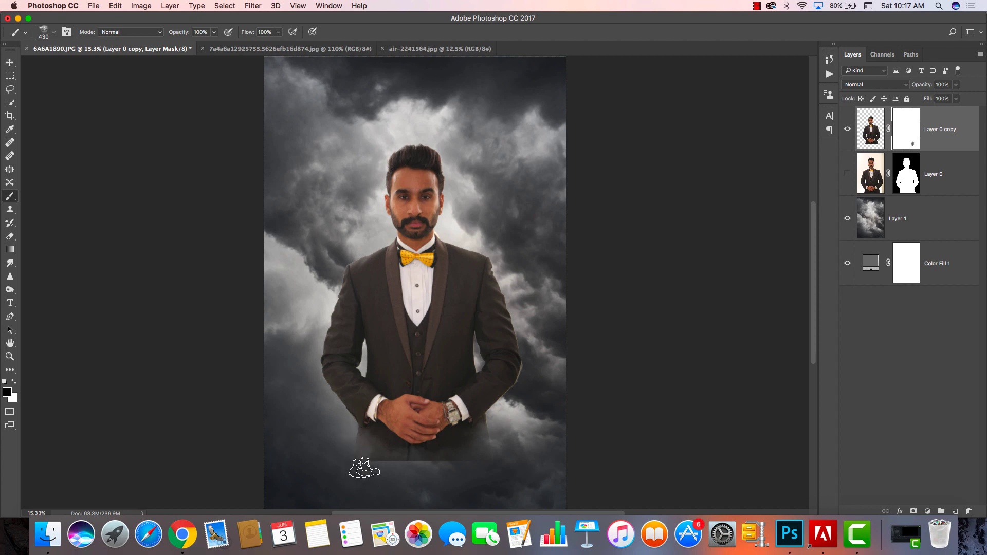
{"action": "left_click_drag", "start_coordinate": [360, 463], "coordinate": [401, 475]}
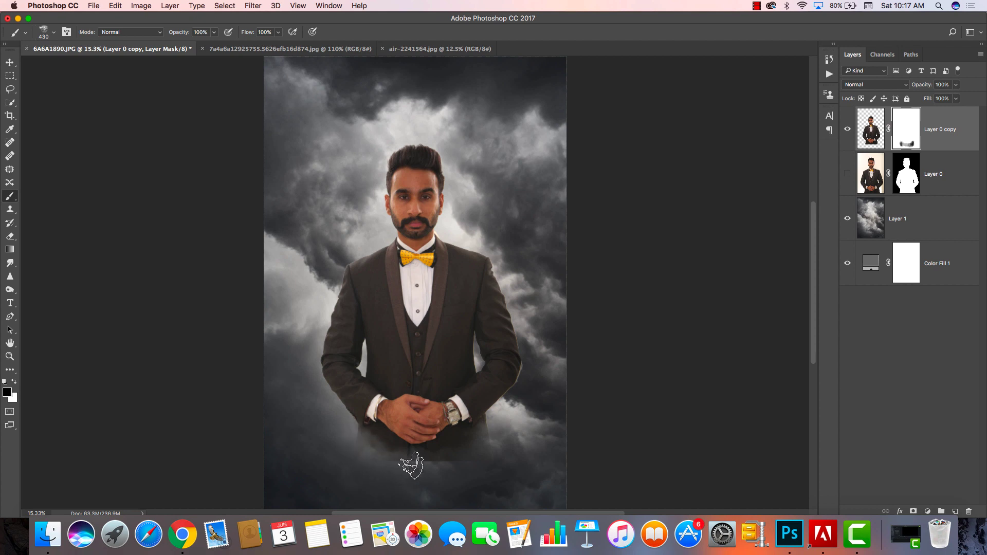
{"action": "mouse_move", "coordinate": [379, 462]}
{"action": "left_mouse_down"}
{"action": "mouse_move", "coordinate": [468, 465]}
{"action": "mouse_move", "coordinate": [386, 471]}
{"action": "mouse_move", "coordinate": [407, 467]}
{"action": "left_mouse_up"}
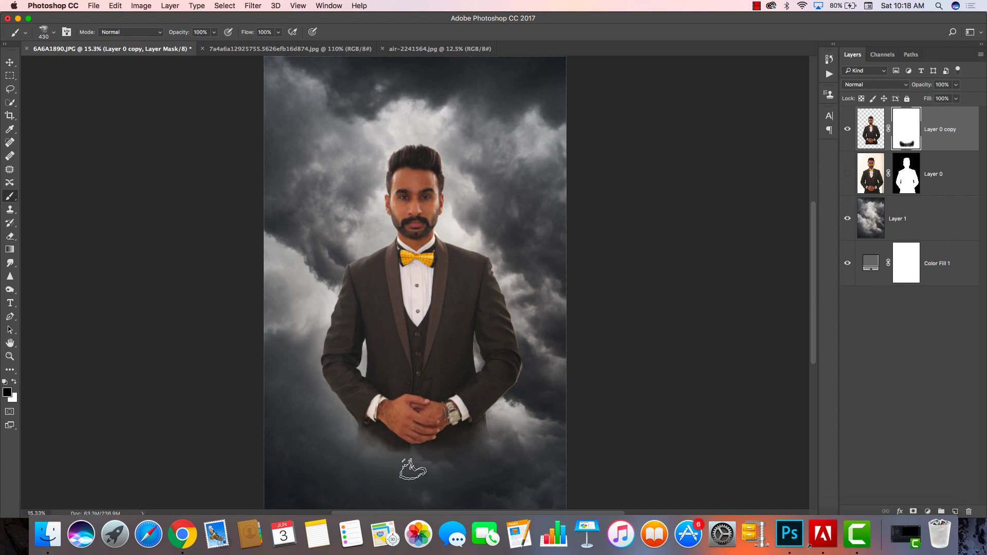
{"action": "key", "text": "bracketright"}
{"action": "key", "text": "bracketright"}
{"action": "key", "text": "bracketright"}
{"action": "mouse_move", "coordinate": [512, 420]}
{"action": "left_mouse_down"}
{"action": "mouse_move", "coordinate": [378, 456]}
{"action": "mouse_move", "coordinate": [353, 441]}
{"action": "mouse_move", "coordinate": [408, 446]}
{"action": "mouse_move", "coordinate": [434, 462]}
{"action": "mouse_move", "coordinate": [410, 472]}
{"action": "mouse_move", "coordinate": [354, 460]}
{"action": "left_mouse_up"}
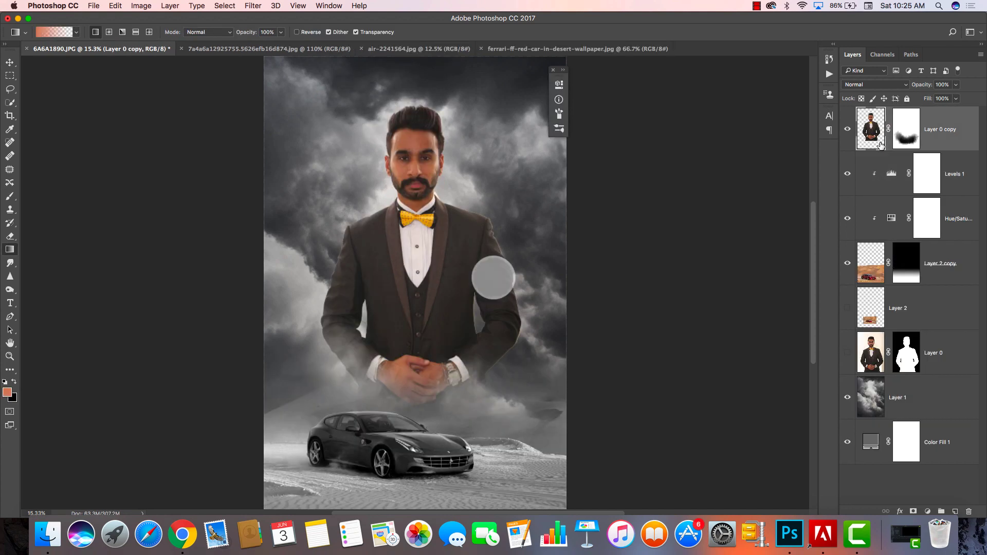
Duplicate the faded man as Layer 0 copy 2 and hide the earlier Layer 0 copy
{"action": "left_click_drag", "start_coordinate": [877, 137], "coordinate": [885, 141]}
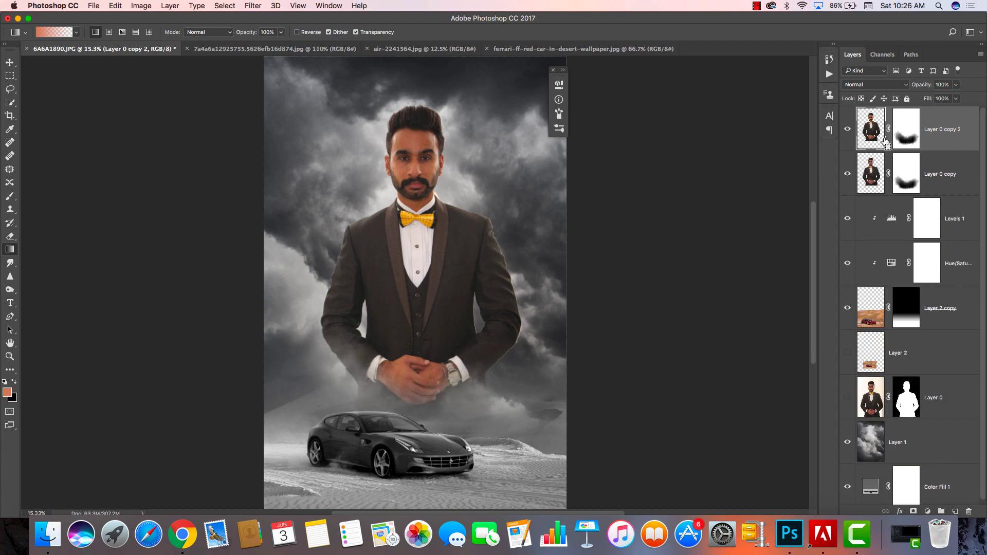
{"action": "left_click", "coordinate": [848, 174]}
{"action": "left_click", "coordinate": [912, 138], "text": "ctrl"}
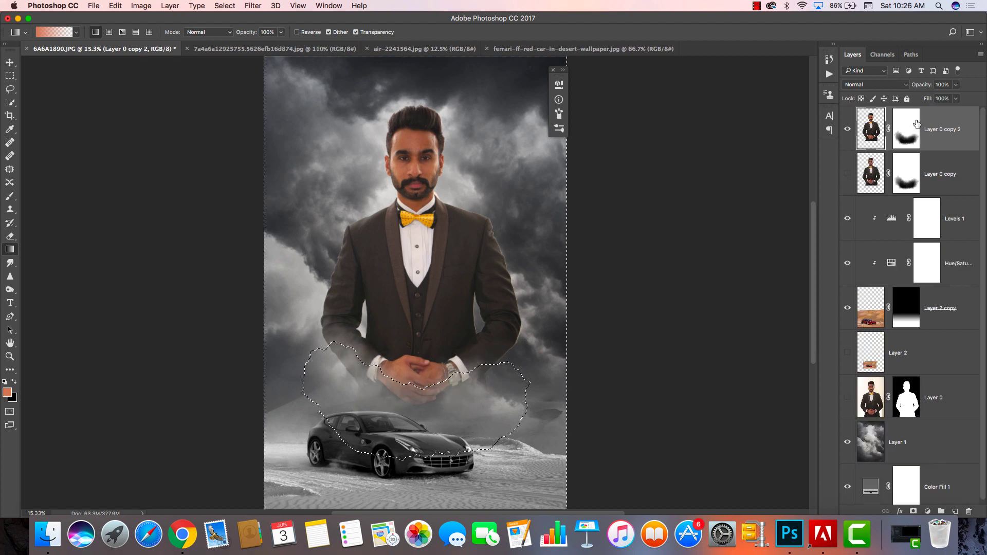
{"action": "key", "text": "ctrl+d"}
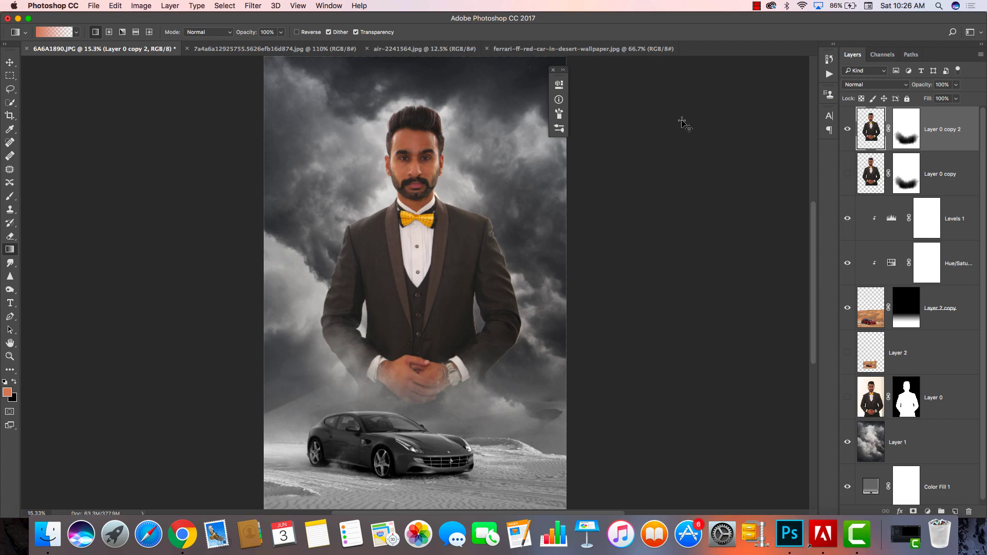
Zoom and pan in so the man's face and hair fill the view
{"action": "key", "text": "ctrl+plus"}
{"action": "key", "text": "ctrl+plus"}
{"action": "key", "text": "ctrl+plus"}
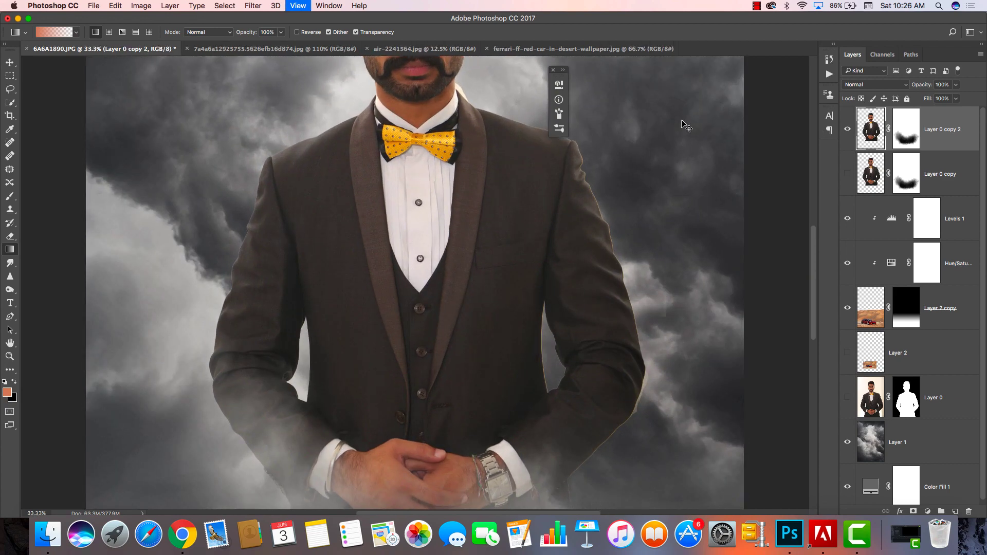
{"action": "key", "text": "ctrl+plus"}
{"action": "key", "text": "ctrl+plus"}
{"action": "key", "text": "ctrl+plus"}
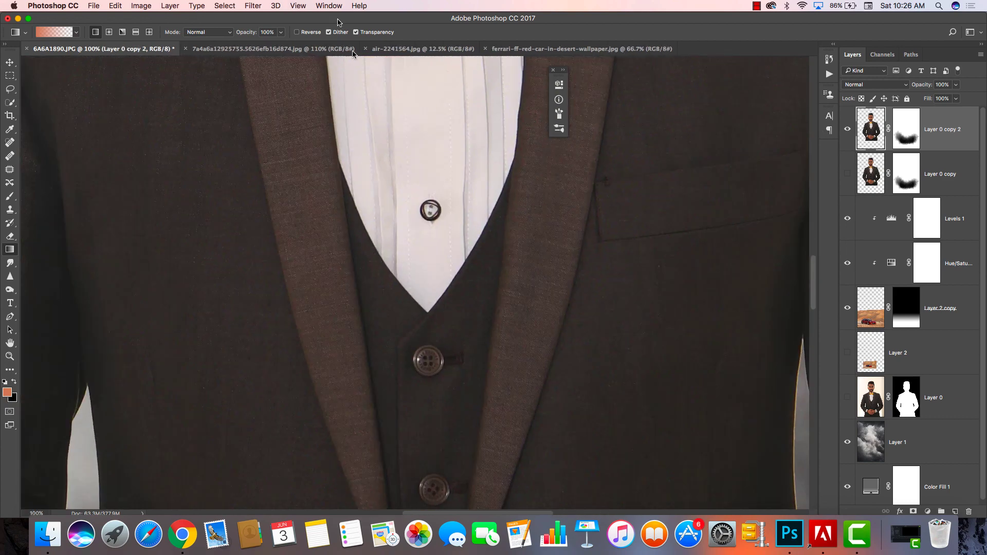
{"action": "left_click_drag", "start_coordinate": [388, 122], "coordinate": [383, 300]}
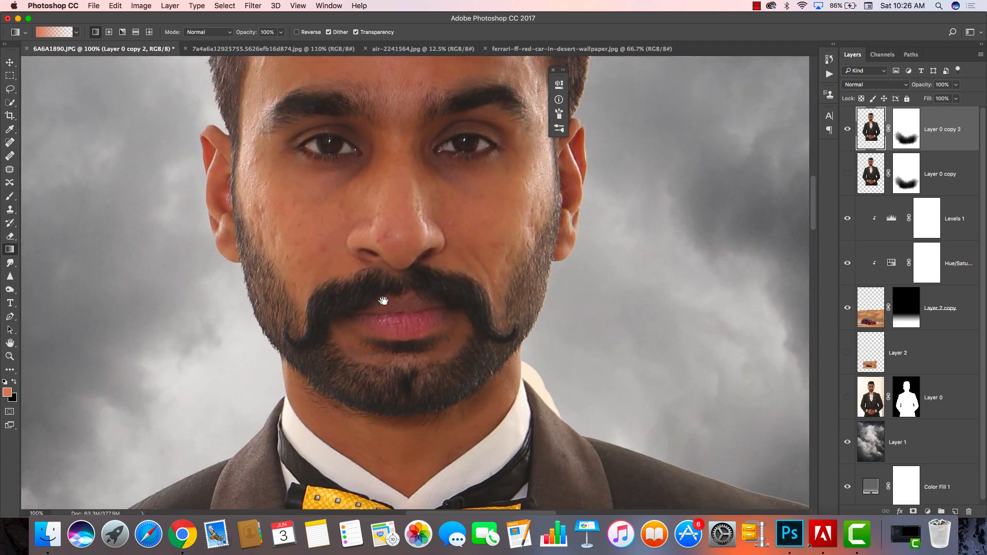
{"action": "left_click_drag", "start_coordinate": [365, 148], "coordinate": [379, 220]}
{"action": "scroll", "coordinate": [381, 257], "scroll_direction": "up", "scroll_amount": 2}
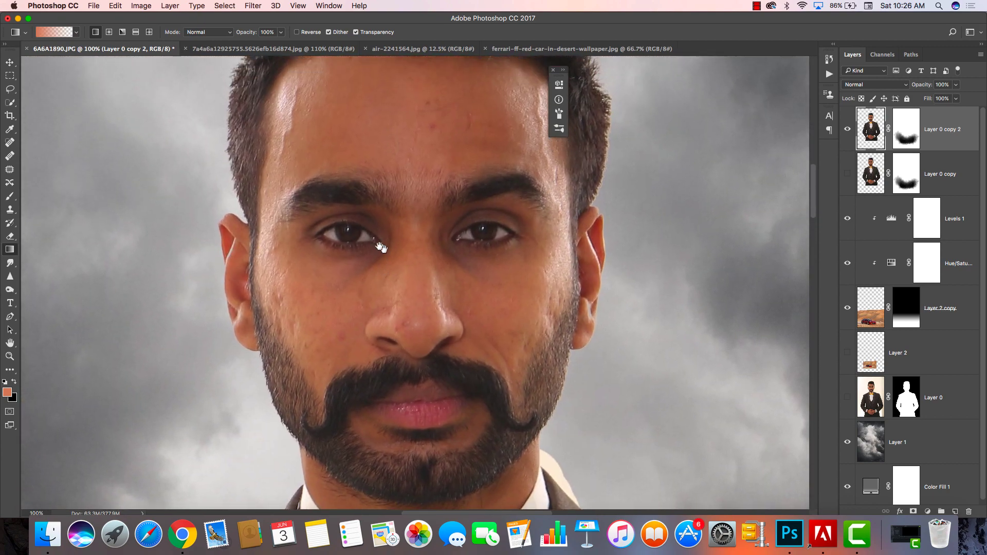
{"action": "key", "text": "super+minus"}
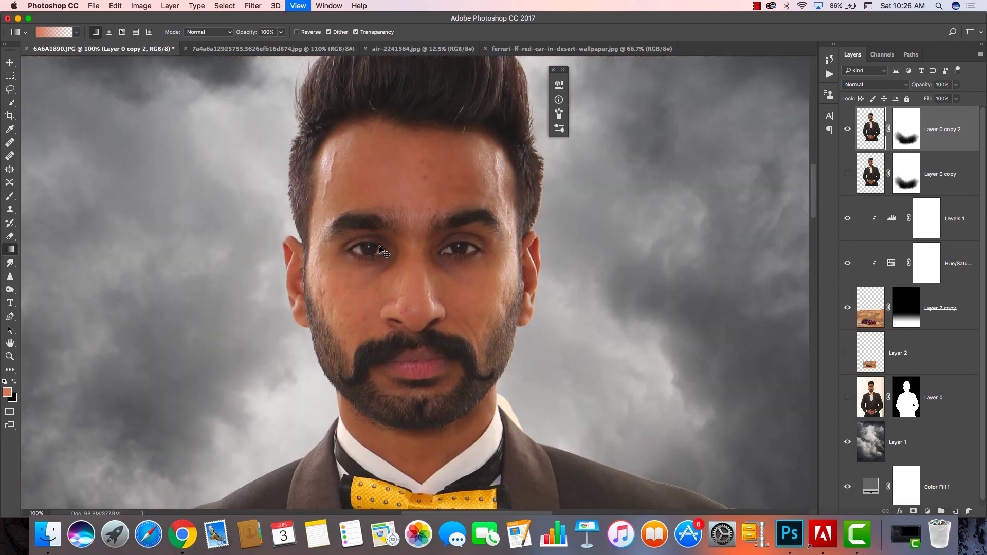
{"action": "left_click_drag", "start_coordinate": [406, 135], "coordinate": [399, 185]}
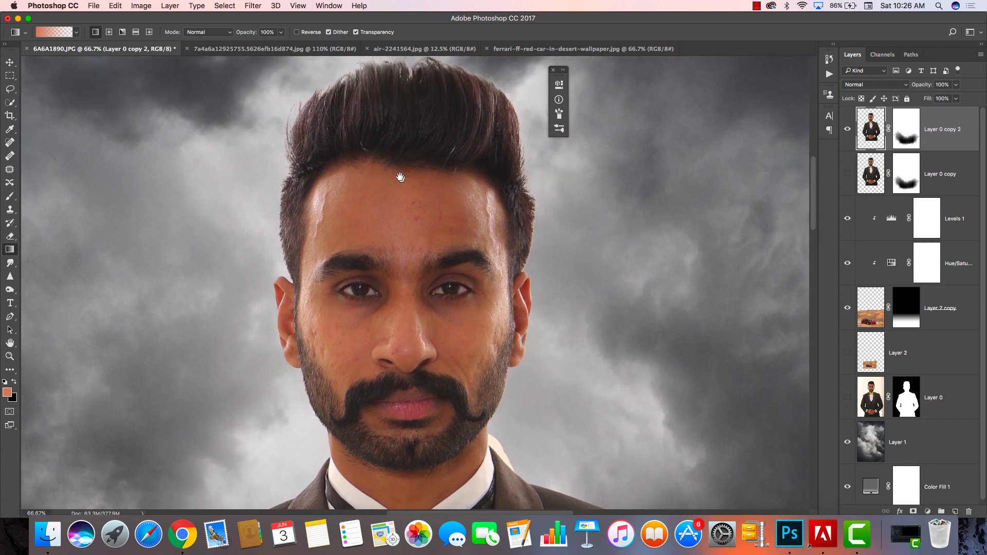
{"action": "left_click", "coordinate": [10, 290]}
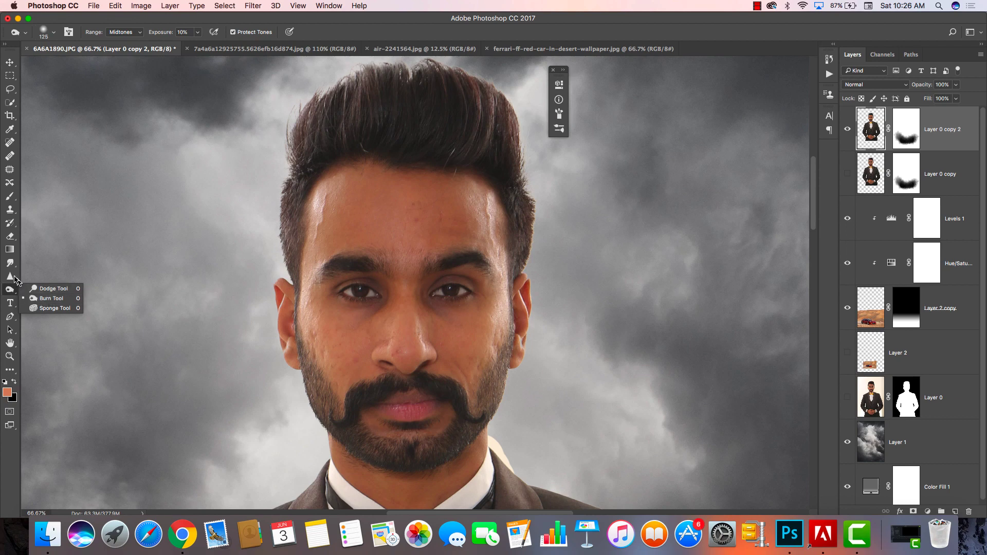
{"action": "left_click_drag", "start_coordinate": [9, 263], "coordinate": [46, 278]}
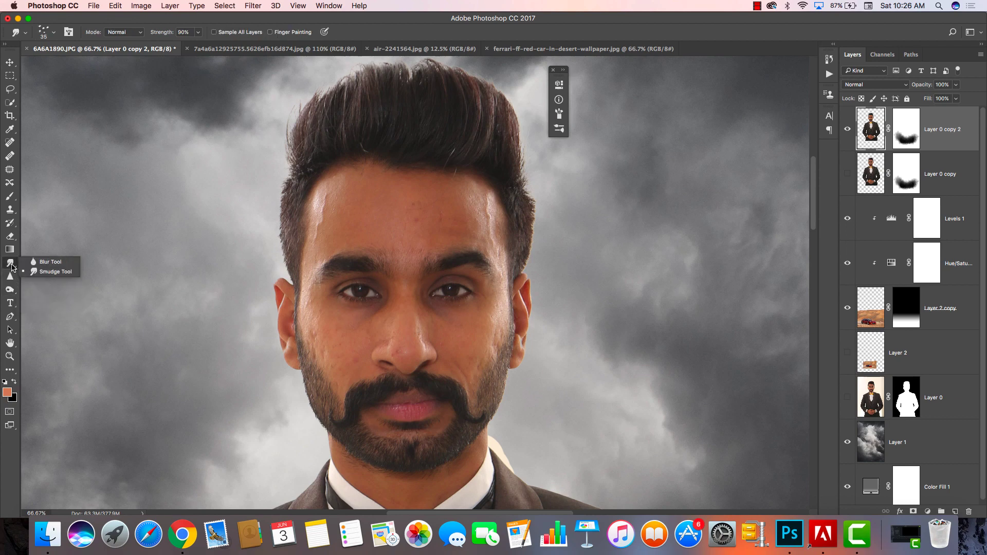
Smudge the wispy hair edges on both sides with a 60 px brush at 54% strength
{"action": "left_click", "coordinate": [57, 272]}
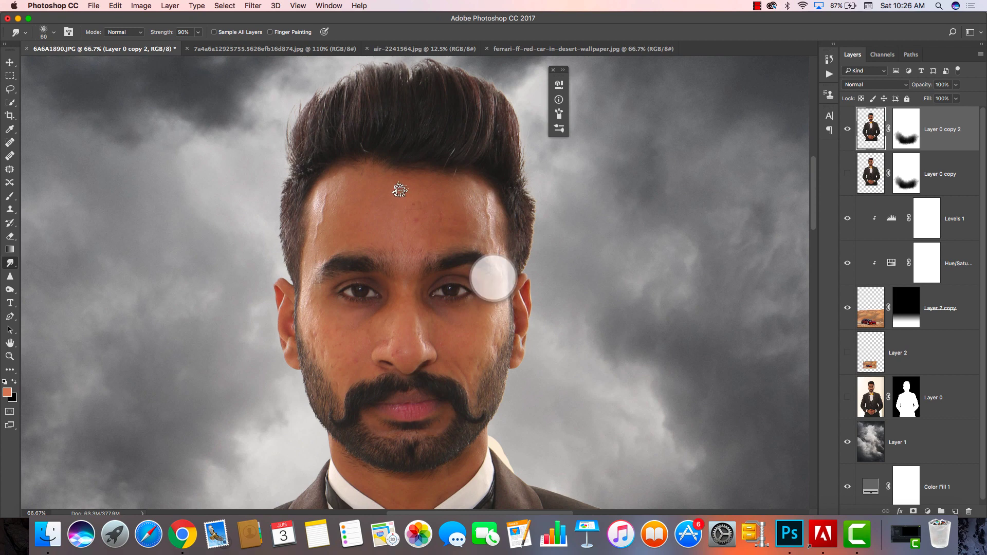
{"action": "key", "text": "bracketright"}
{"action": "key", "text": "bracketright"}
{"action": "key", "text": "bracketright"}
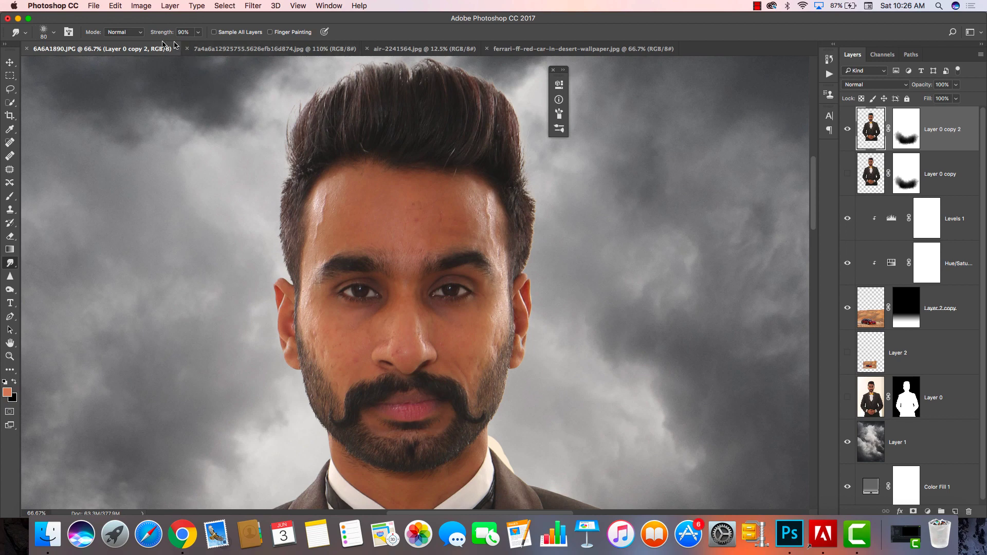
{"action": "left_click_drag", "start_coordinate": [151, 37], "coordinate": [141, 39]}
{"action": "key", "text": "bracketright"}
{"action": "key", "text": "bracketright"}
{"action": "key", "text": "bracketleft"}
{"action": "key", "text": "bracketleft"}
{"action": "key", "text": "bracketleft"}
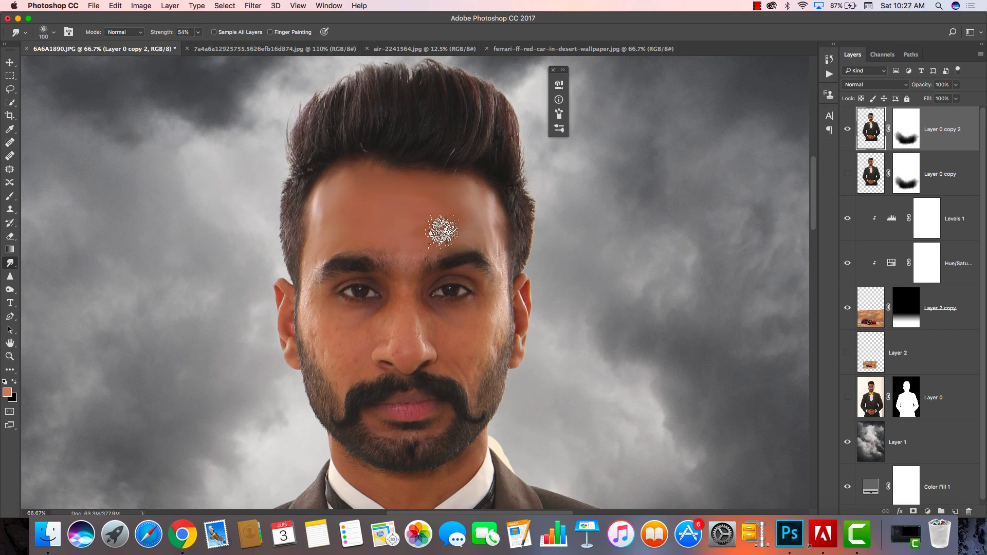
{"action": "left_click_drag", "start_coordinate": [339, 88], "coordinate": [296, 165]}
{"action": "left_click_drag", "start_coordinate": [504, 119], "coordinate": [522, 166]}
{"action": "left_click_drag", "start_coordinate": [298, 170], "coordinate": [290, 277]}
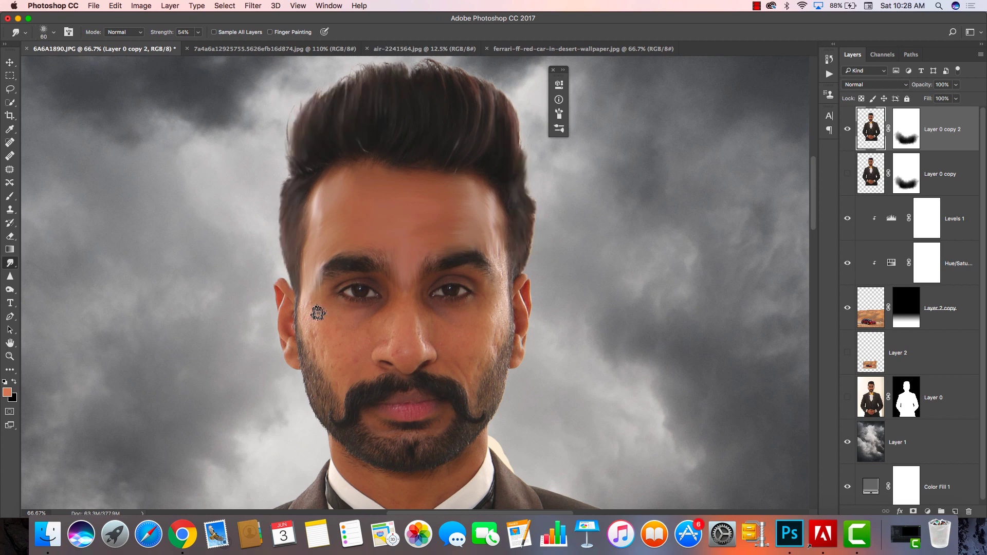
Smudge the skin under the right eye and the lip highlights, ending at 150 px, 48% strength
{"action": "key", "text": "bracketright"}
{"action": "key", "text": "bracketleft"}
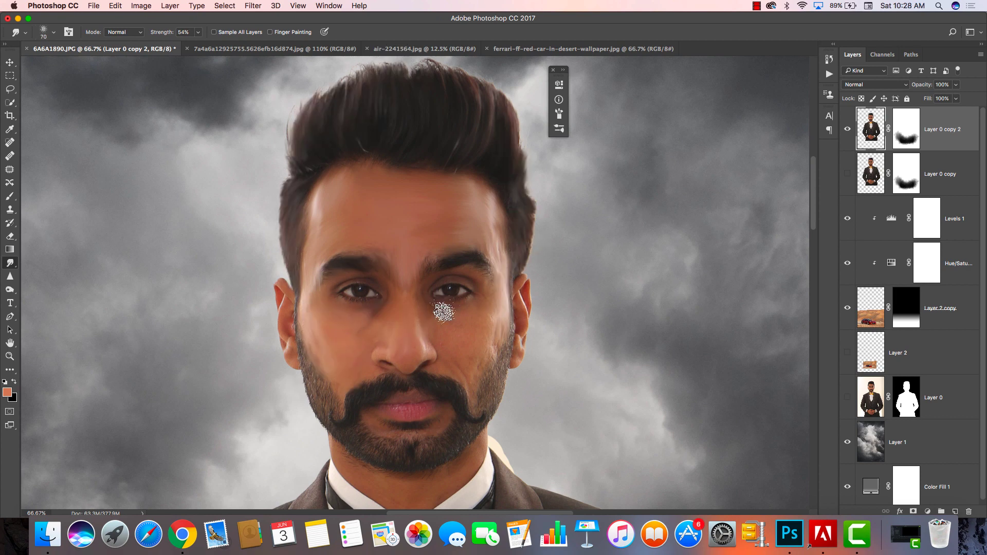
{"action": "left_click_drag", "start_coordinate": [440, 309], "coordinate": [502, 348]}
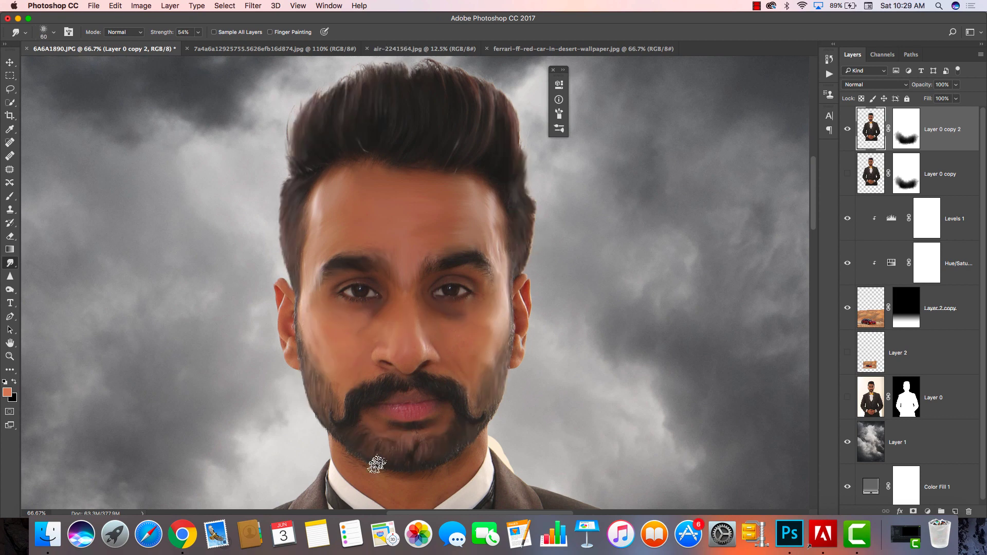
{"action": "key", "text": "bracketright"}
{"action": "key", "text": "bracketright"}
{"action": "key", "text": "1"}
{"action": "key", "text": "5"}
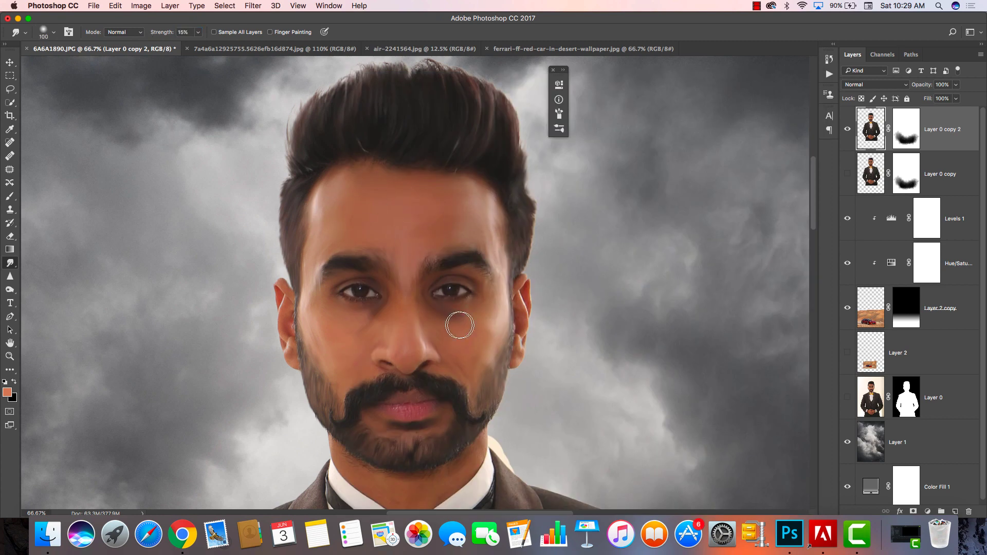
{"action": "key", "text": "bracketright"}
{"action": "key", "text": "bracketright"}
{"action": "key", "text": "bracketright"}
{"action": "key", "text": "4"}
{"action": "key", "text": "8"}
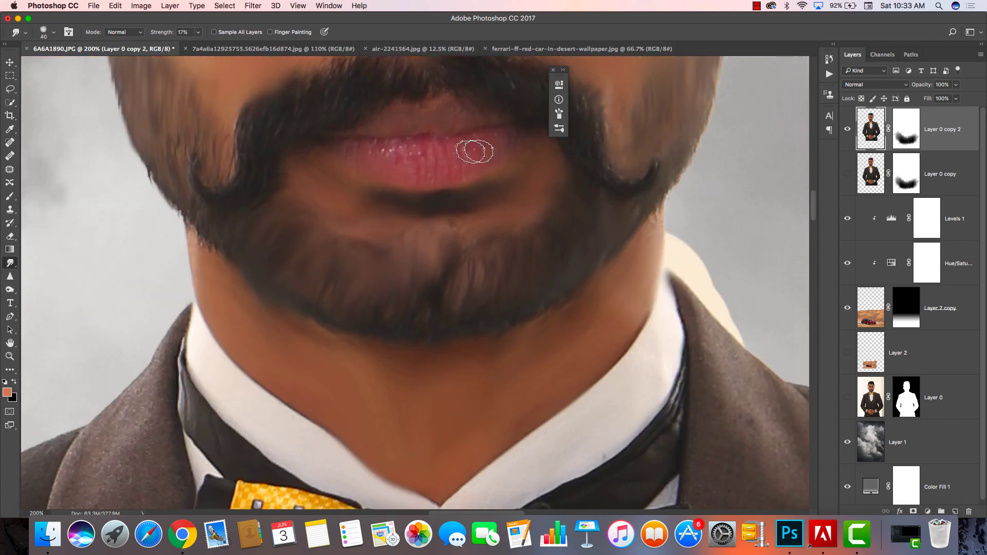
{"action": "left_click_drag", "start_coordinate": [474, 150], "coordinate": [432, 154]}
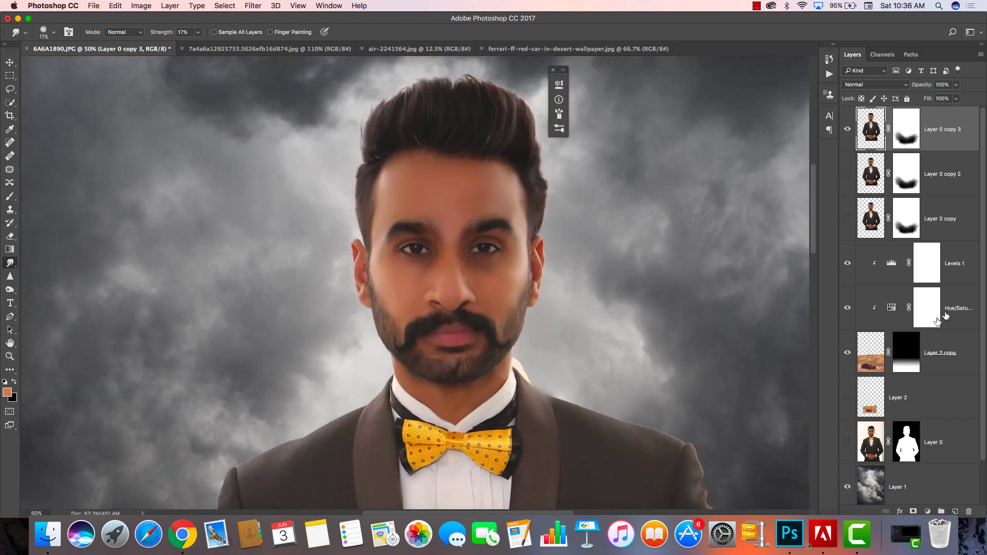
Open the Create new fill or adjustment layer menu with Layer 0 copy 3 targeted
{"action": "left_click", "coordinate": [928, 512]}
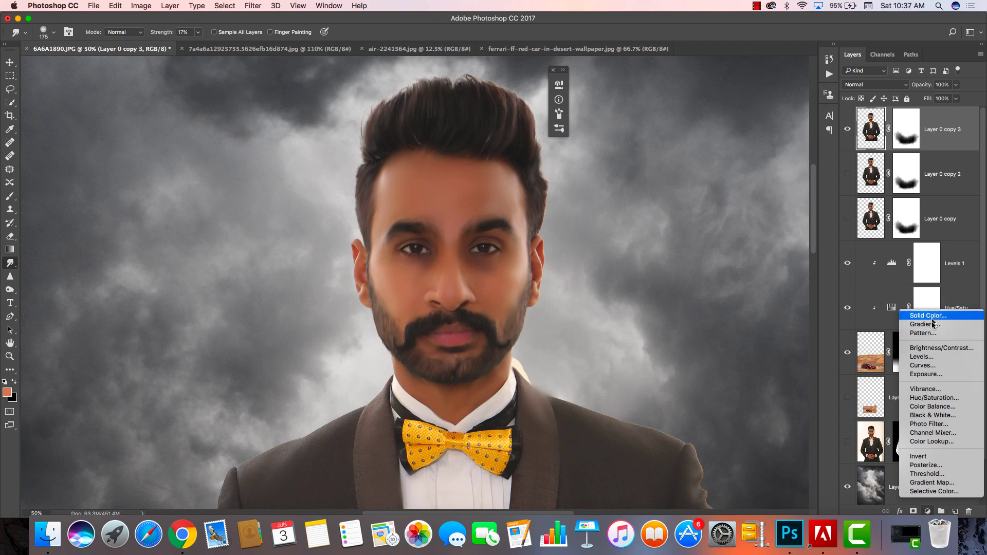
Clip a Brightness/Contrast layer to Layer 0 copy 3 with brightness 28 and contrast 5
{"action": "left_click", "coordinate": [938, 349]}
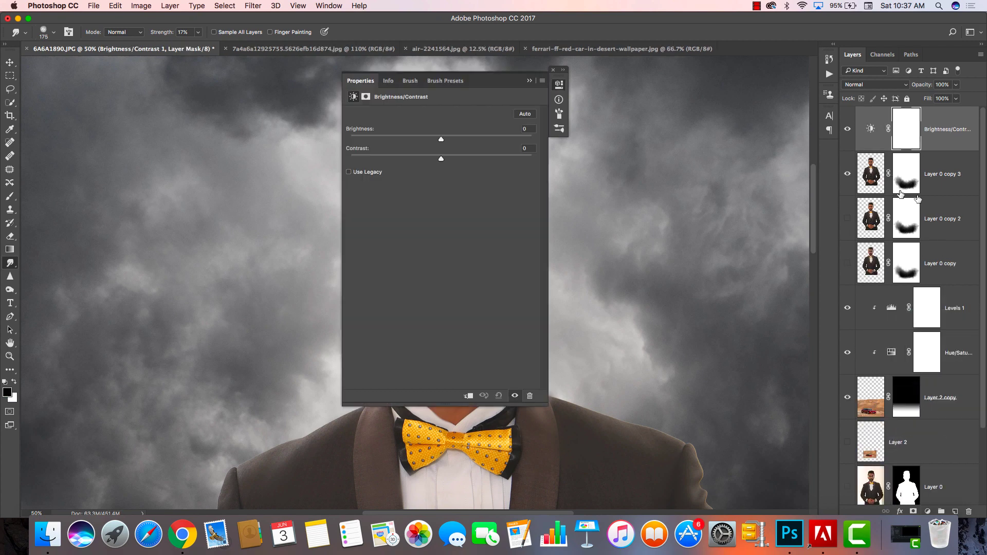
{"action": "right_click", "coordinate": [949, 124]}
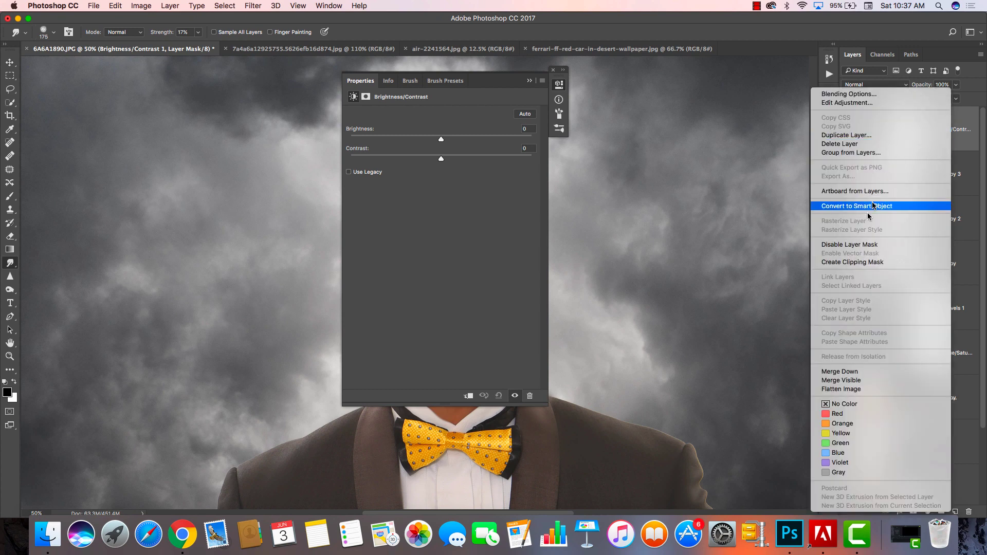
{"action": "left_click", "coordinate": [847, 262]}
{"action": "left_click_drag", "start_coordinate": [442, 70], "coordinate": [723, 75]}
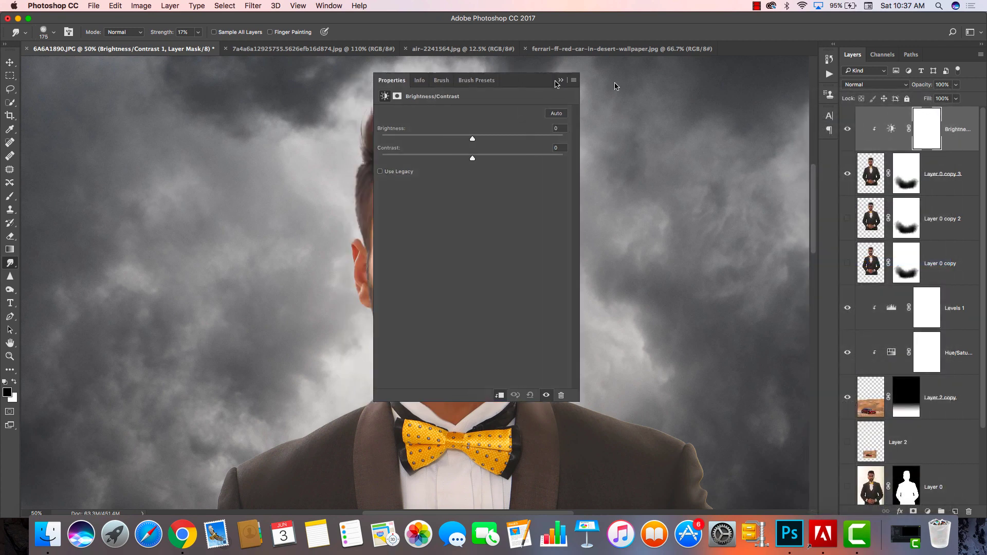
{"action": "left_click_drag", "start_coordinate": [727, 145], "coordinate": [734, 147]}
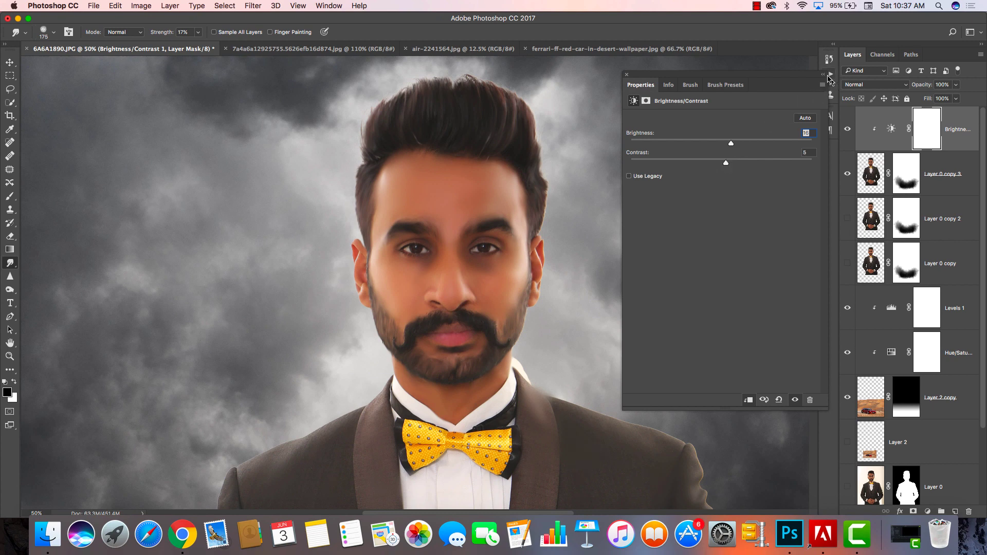
{"action": "left_click", "coordinate": [822, 75]}
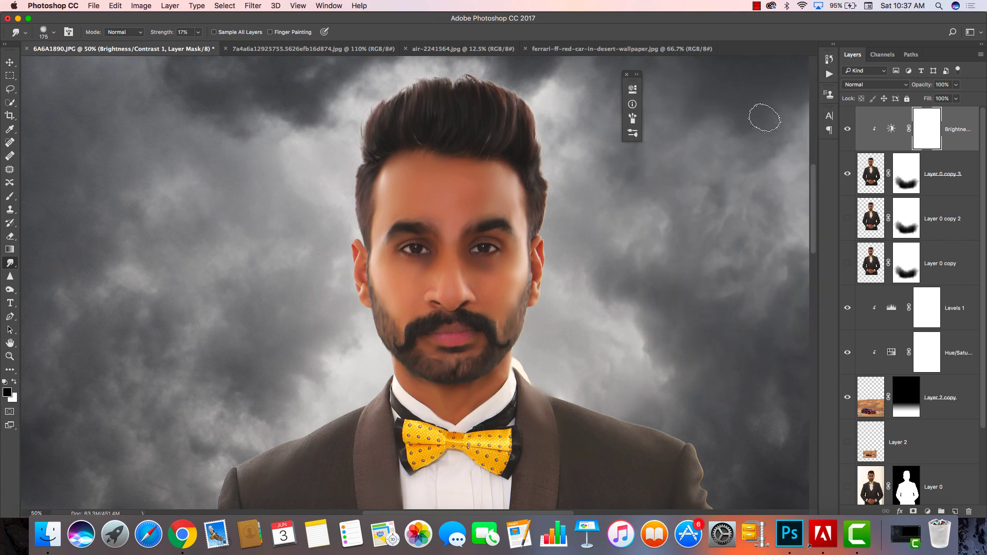
{"action": "key", "text": "super+0"}
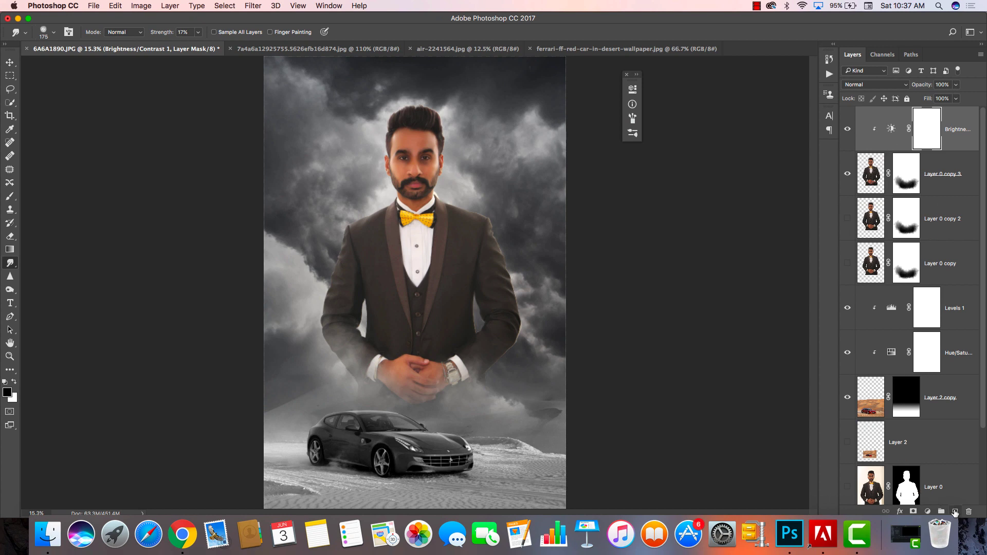
Add a new layer filled with 50% gray
{"action": "left_click", "coordinate": [955, 512]}
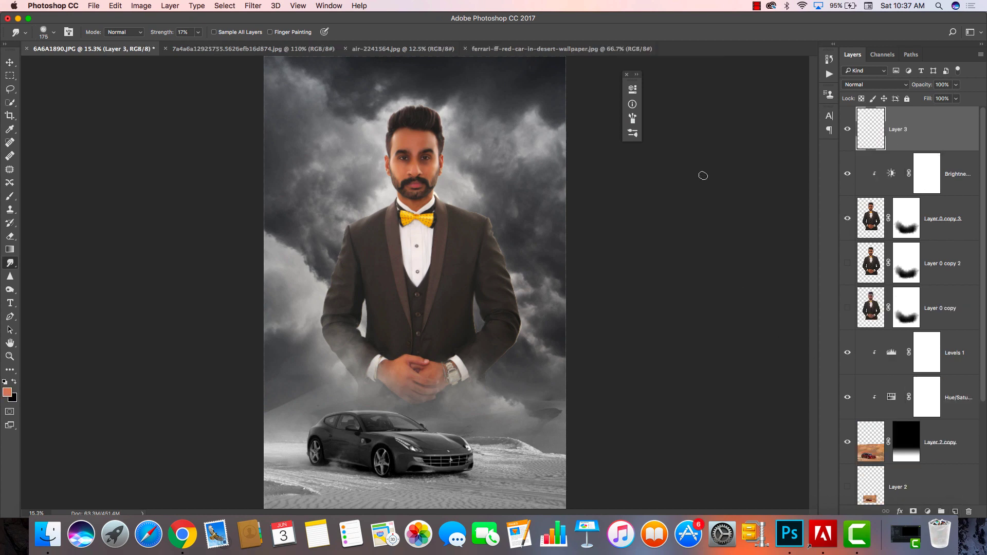
{"action": "left_click", "coordinate": [115, 5]}
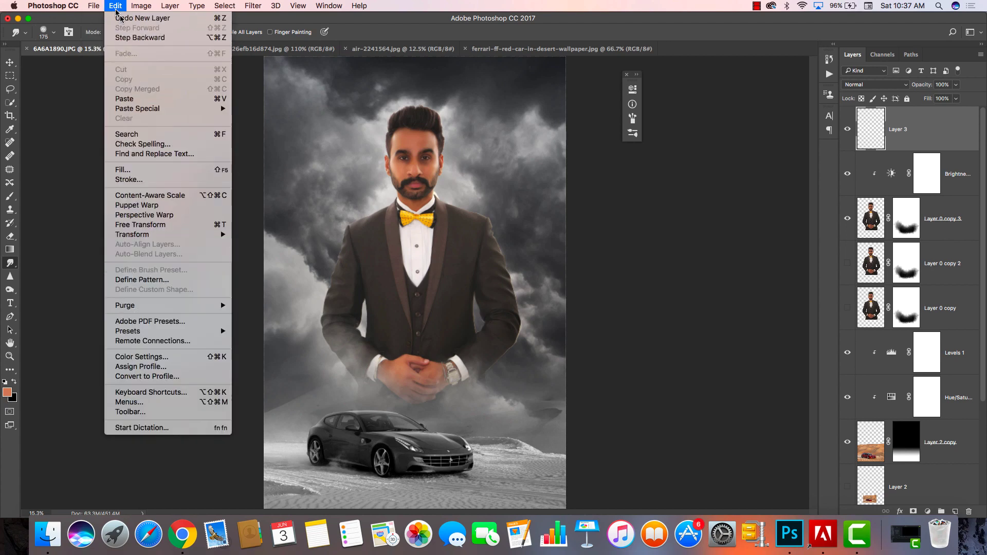
{"action": "left_click", "coordinate": [147, 173]}
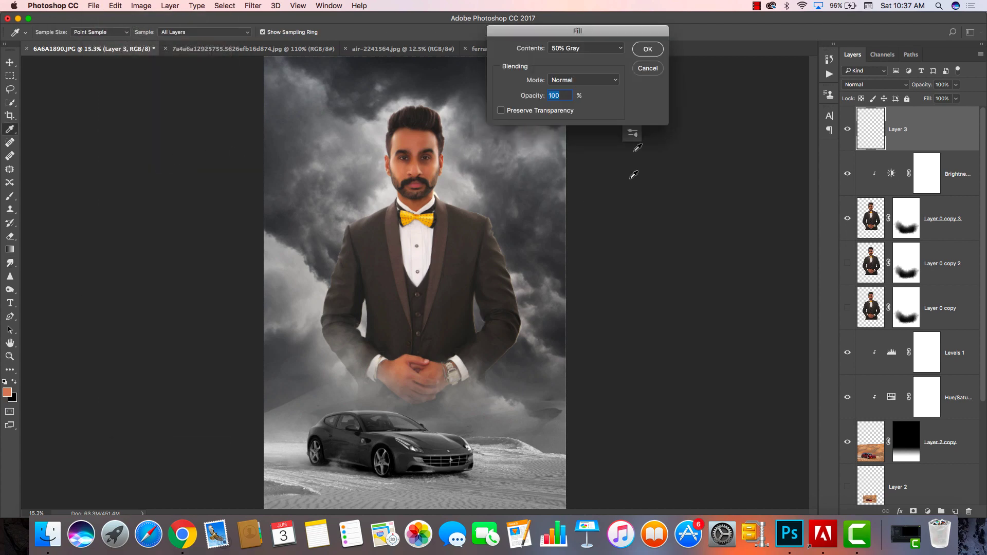
{"action": "left_click", "coordinate": [648, 50]}
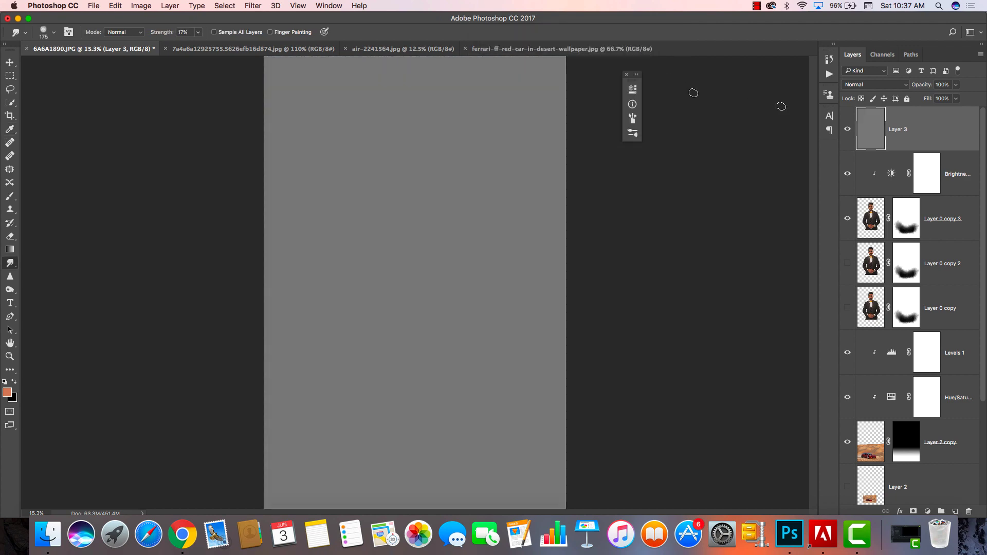
Clip the gray layer to the man, set it to Overlay, and hide the Brightness/Contrast adjustment
{"action": "right_click", "coordinate": [929, 148]}
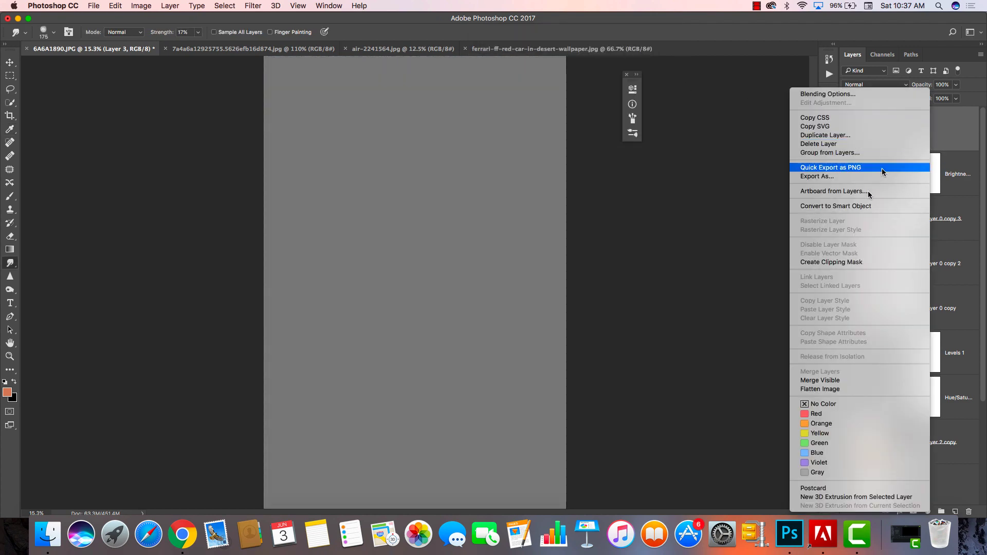
{"action": "left_click", "coordinate": [841, 256]}
{"action": "left_click", "coordinate": [880, 86]}
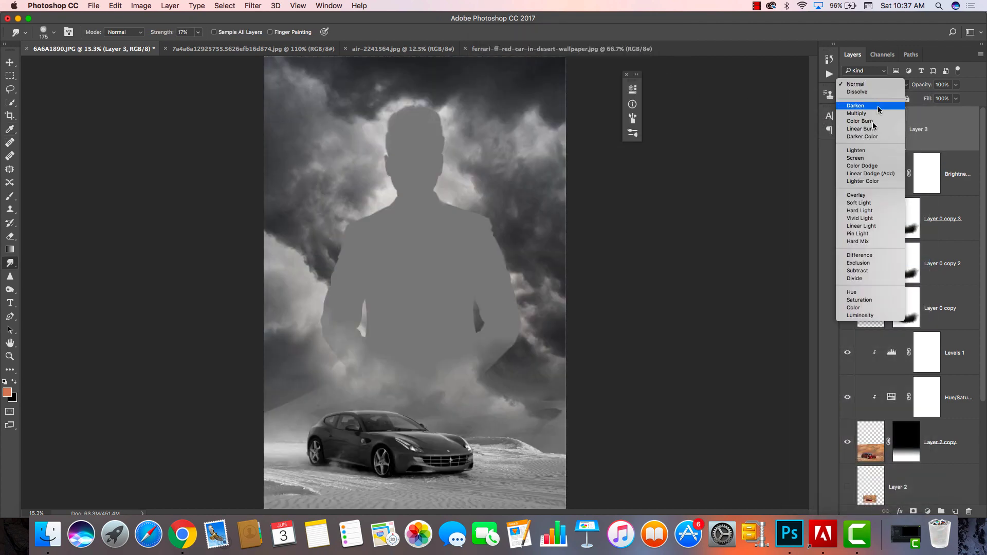
{"action": "left_click", "coordinate": [856, 195]}
{"action": "left_click", "coordinate": [848, 178]}
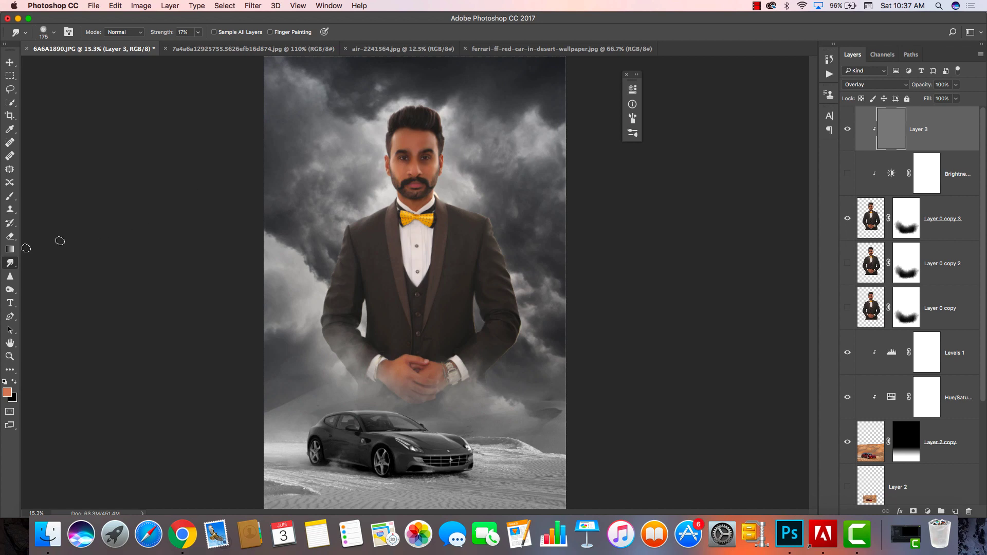
Switch to the Dodge tool and zoom in on the man's face
{"action": "left_click", "coordinate": [8, 267]}
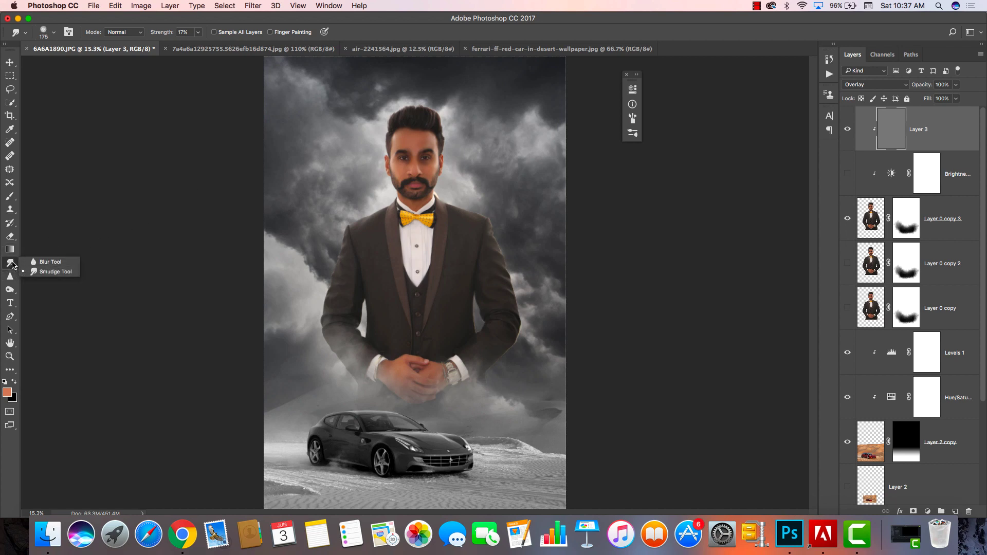
{"action": "left_click", "coordinate": [10, 290]}
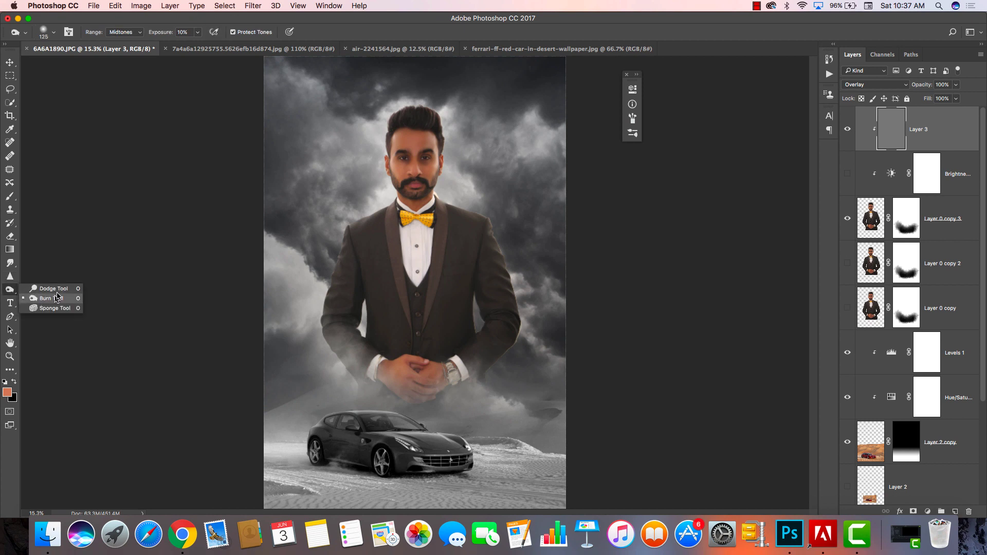
{"action": "left_click", "coordinate": [53, 289]}
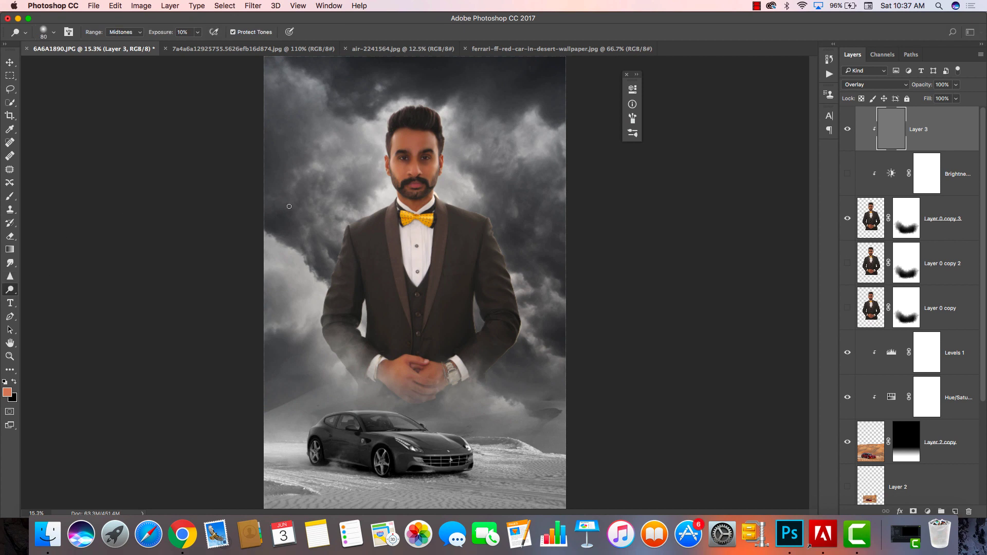
{"action": "key", "text": "super+equal"}
{"action": "key", "text": "super+equal"}
{"action": "key", "text": "super+equal"}
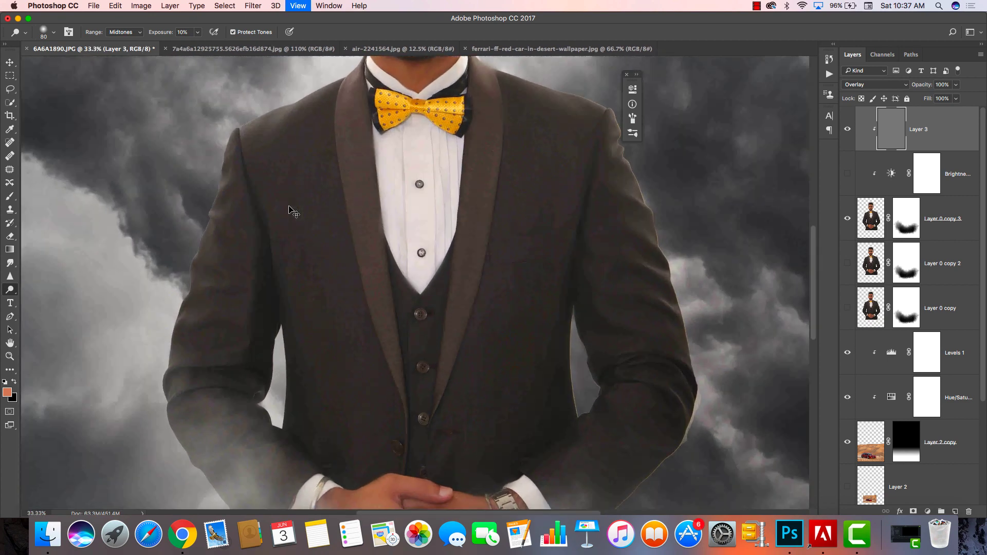
{"action": "scroll", "coordinate": [287, 205], "scroll_direction": "up", "scroll_amount": 5}
{"action": "key", "text": "super+equal"}
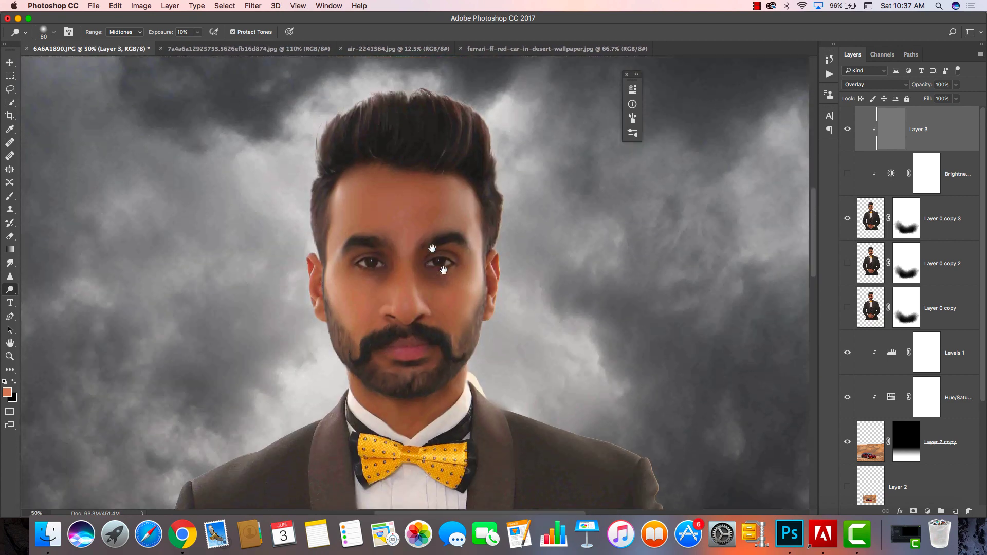
{"action": "scroll", "coordinate": [443, 269], "scroll_direction": "up", "scroll_amount": 2}
{"action": "scroll", "coordinate": [452, 258], "scroll_direction": "up", "scroll_amount": 2}
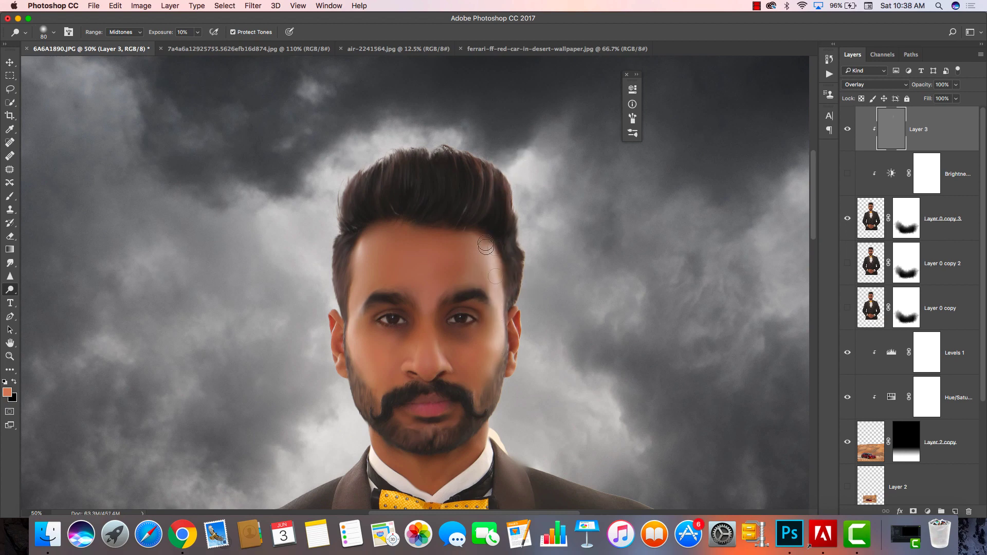
Dodge the cheeks, nose, jaw edges and lower beard, varying brush size between 70 and 150
{"action": "left_click_drag", "start_coordinate": [362, 239], "coordinate": [356, 372]}
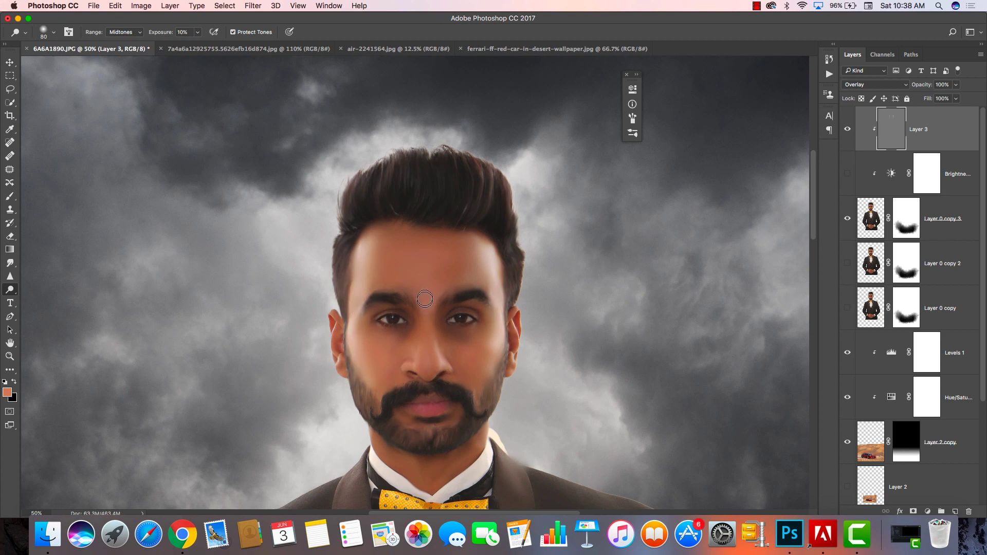
{"action": "left_click_drag", "start_coordinate": [426, 360], "coordinate": [427, 380]}
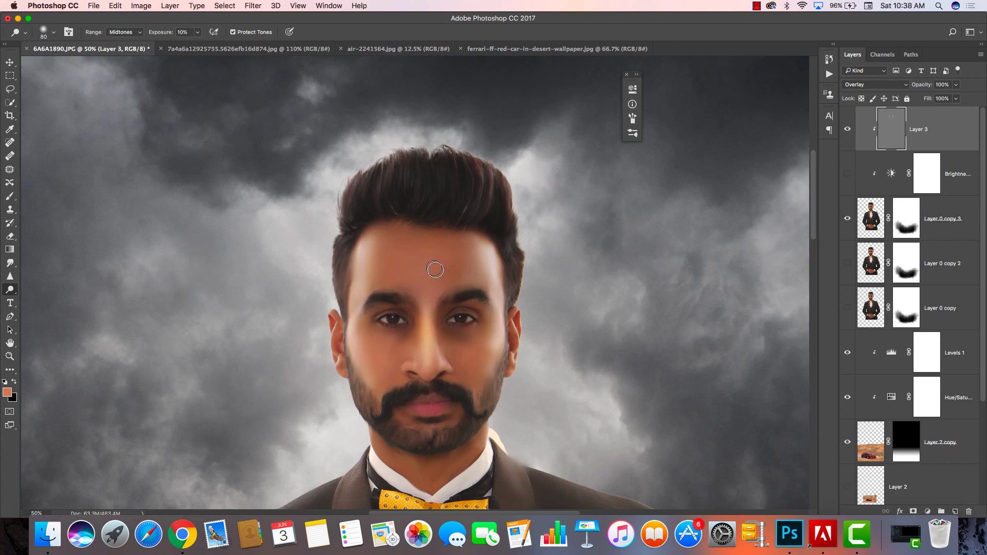
{"action": "key", "text": "bracketright"}
{"action": "key", "text": "bracketright"}
{"action": "key", "text": "bracketright"}
{"action": "left_click_drag", "start_coordinate": [474, 379], "coordinate": [493, 401]}
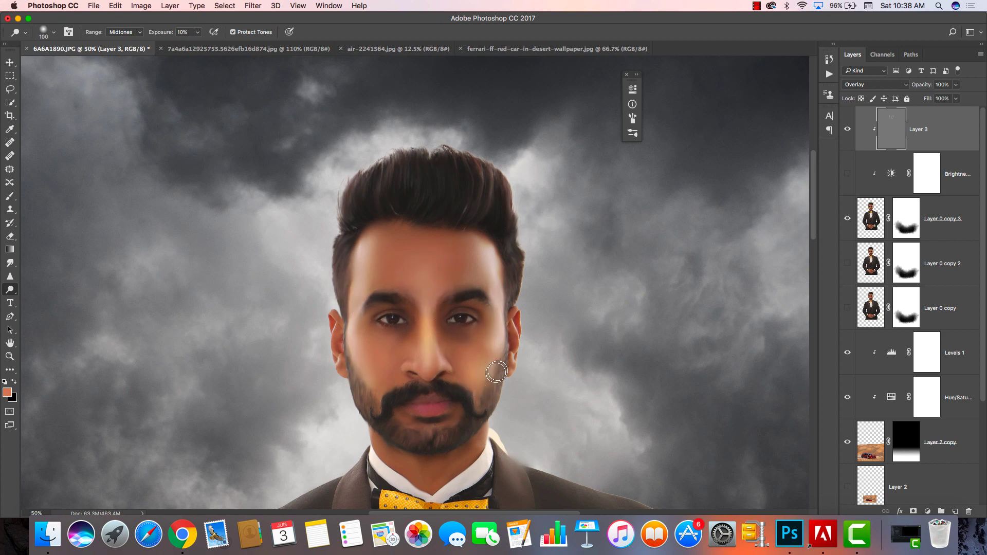
{"action": "key", "text": "bracketleft"}
{"action": "key", "text": "bracketleft"}
{"action": "key", "text": "bracketleft"}
{"action": "left_click_drag", "start_coordinate": [347, 360], "coordinate": [363, 424]}
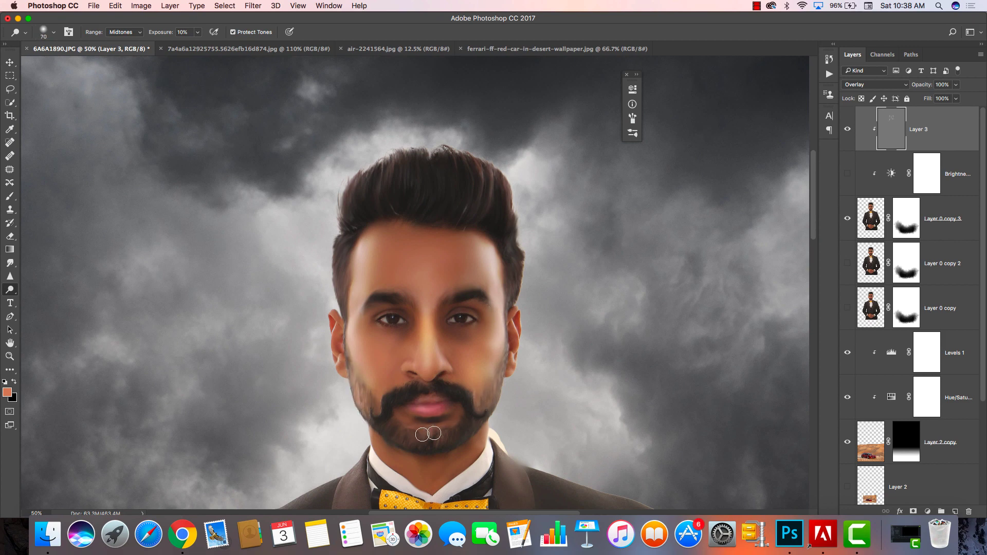
{"action": "key", "text": "bracketright"}
{"action": "key", "text": "bracketright"}
{"action": "left_click_drag", "start_coordinate": [389, 448], "coordinate": [404, 478]}
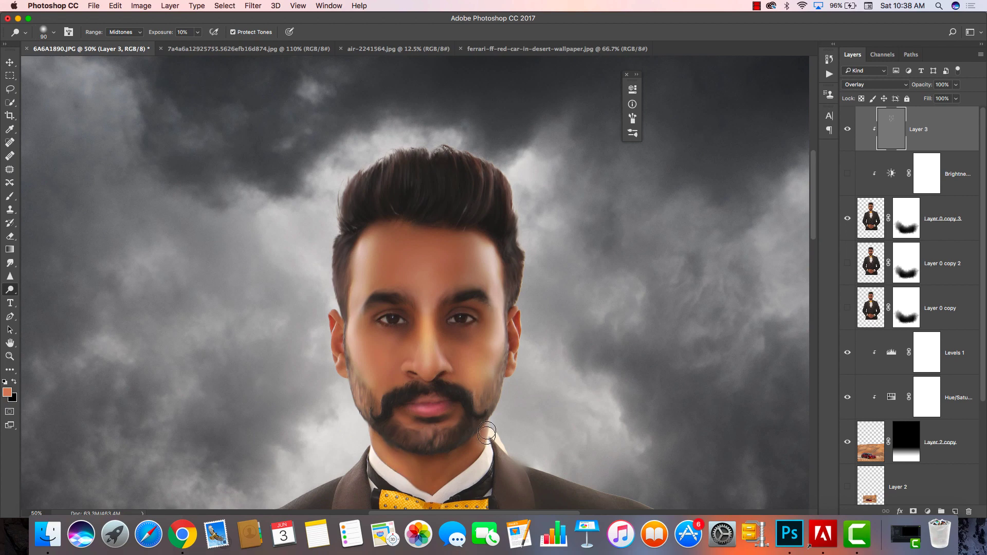
{"action": "left_click_drag", "start_coordinate": [486, 433], "coordinate": [491, 453]}
{"action": "key", "text": "bracketleft"}
{"action": "key", "text": "bracketleft"}
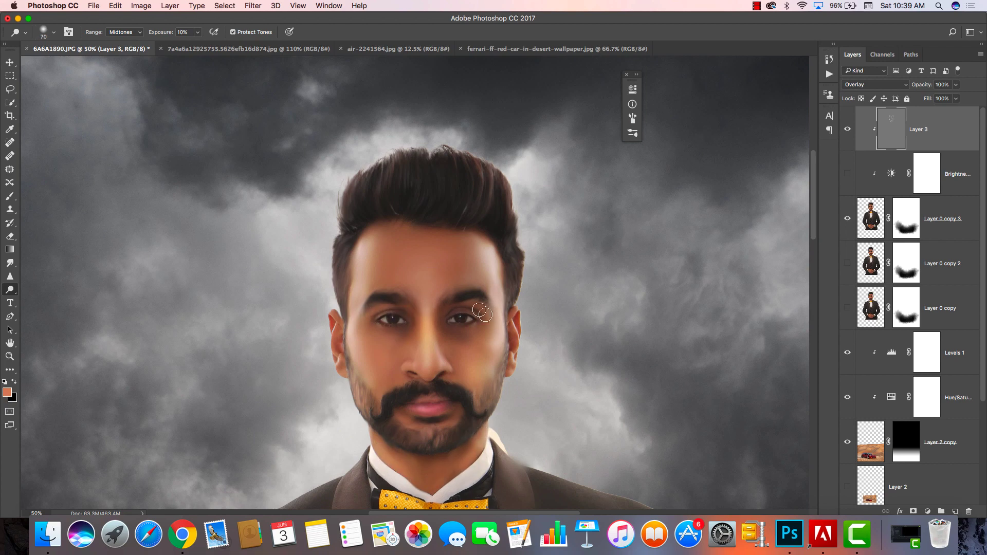
{"action": "key", "text": "bracketright"}
{"action": "key", "text": "bracketright"}
{"action": "key", "text": "bracketright"}
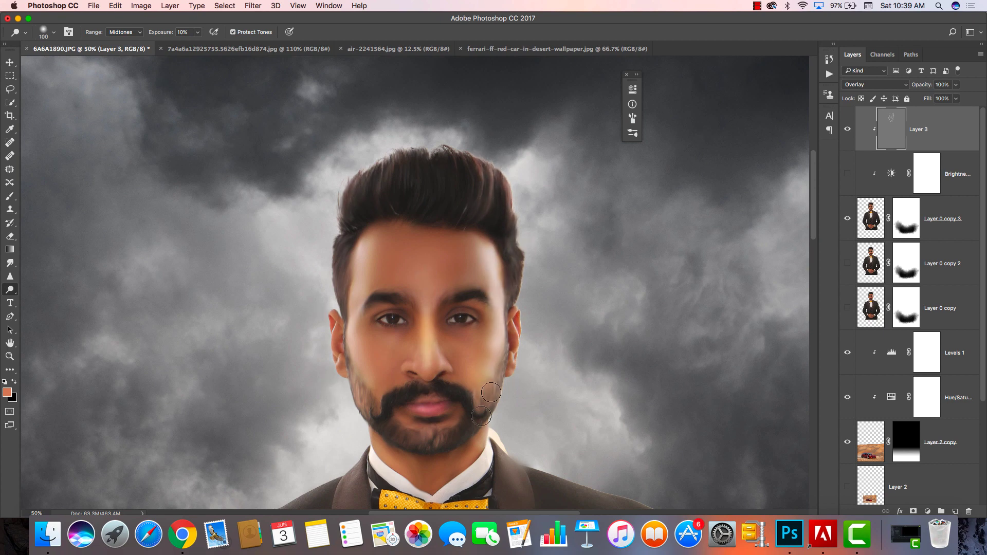
{"action": "key", "text": "bracketleft"}
{"action": "key", "text": "bracketleft"}
{"action": "key", "text": "bracketleft"}
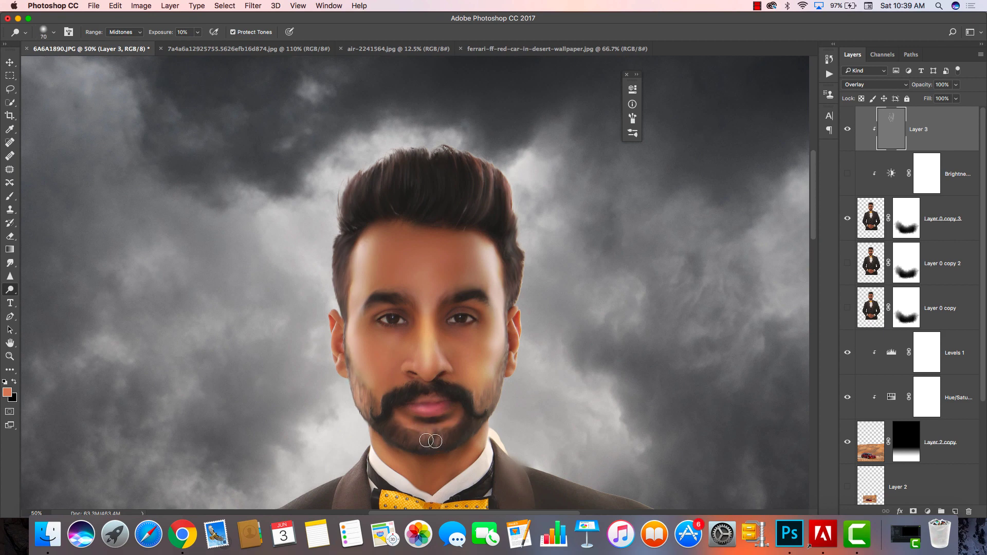
Paint light gray with the Brush over the forehead and nose to tone down highlights
{"action": "left_click", "coordinate": [7, 392]}
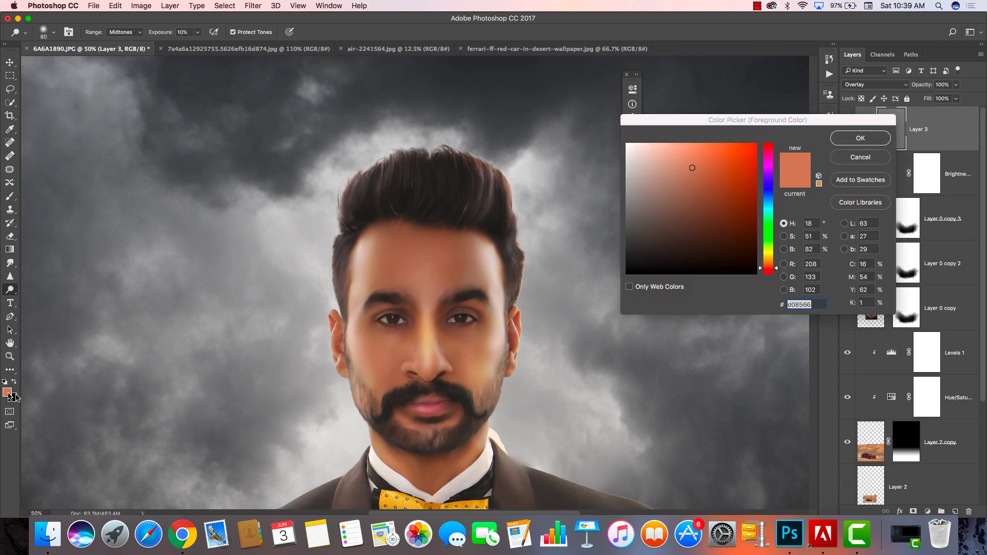
{"action": "left_click", "coordinate": [806, 136]}
{"action": "key", "text": "b"}
{"action": "right_click", "coordinate": [288, 206]}
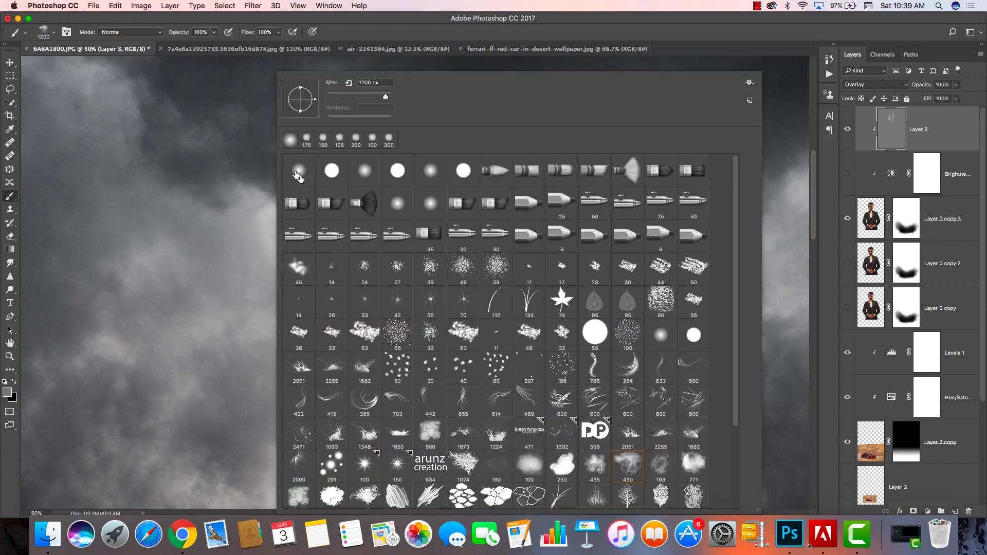
{"action": "left_click_drag", "start_coordinate": [440, 288], "coordinate": [422, 360]}
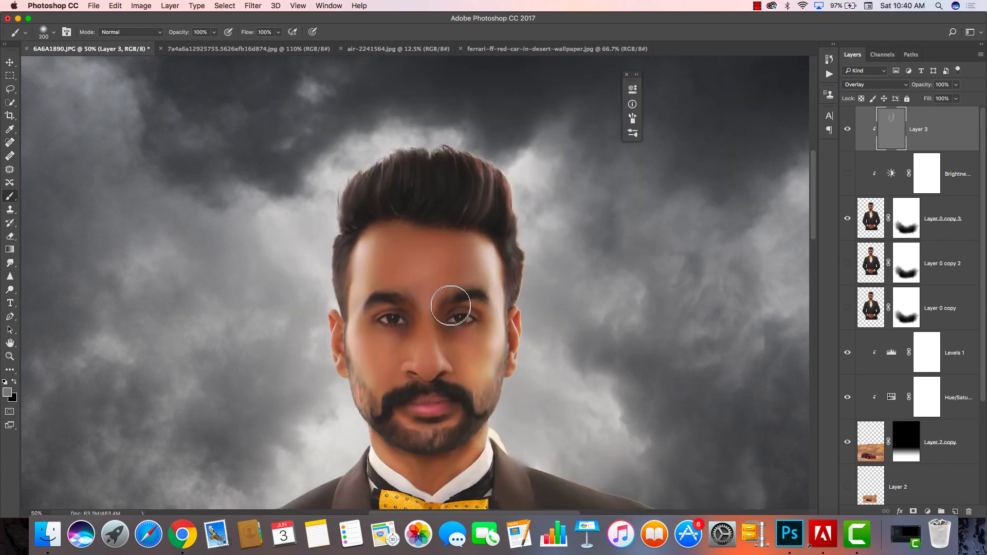
{"action": "left_click_drag", "start_coordinate": [453, 298], "coordinate": [426, 355]}
{"action": "key", "text": "bracketleft"}
{"action": "key", "text": "bracketleft"}
{"action": "key", "text": "bracketleft"}
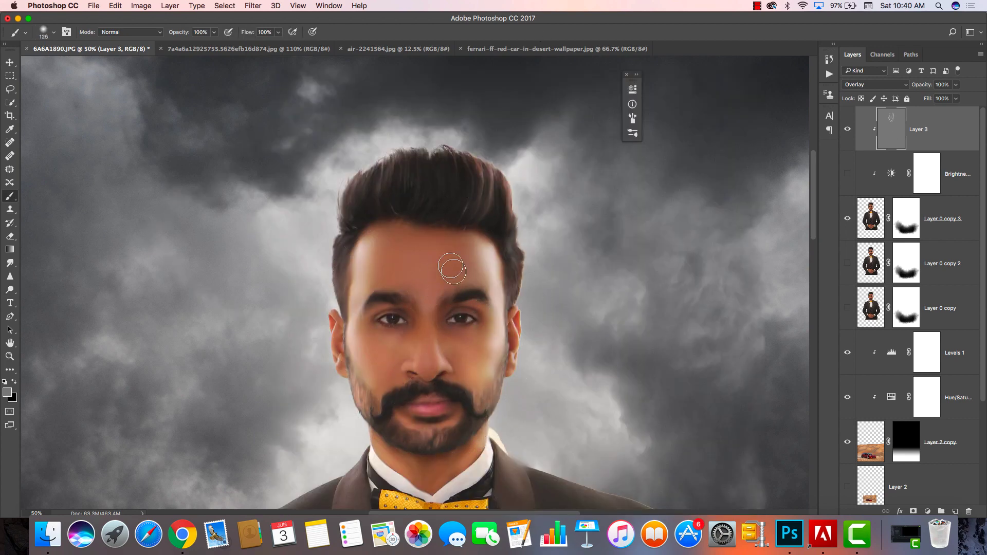
Dodge at 6% exposure to lighten the hair edges and left sideburn
{"action": "right_click", "coordinate": [9, 289]}
{"action": "left_click", "coordinate": [41, 286]}
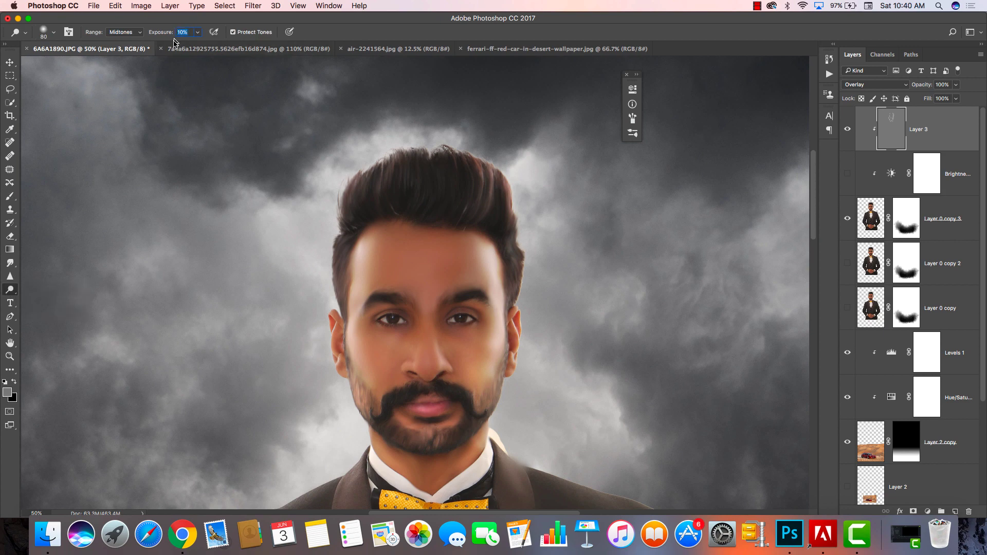
{"action": "type", "text": "6"}
{"action": "key", "text": "Return"}
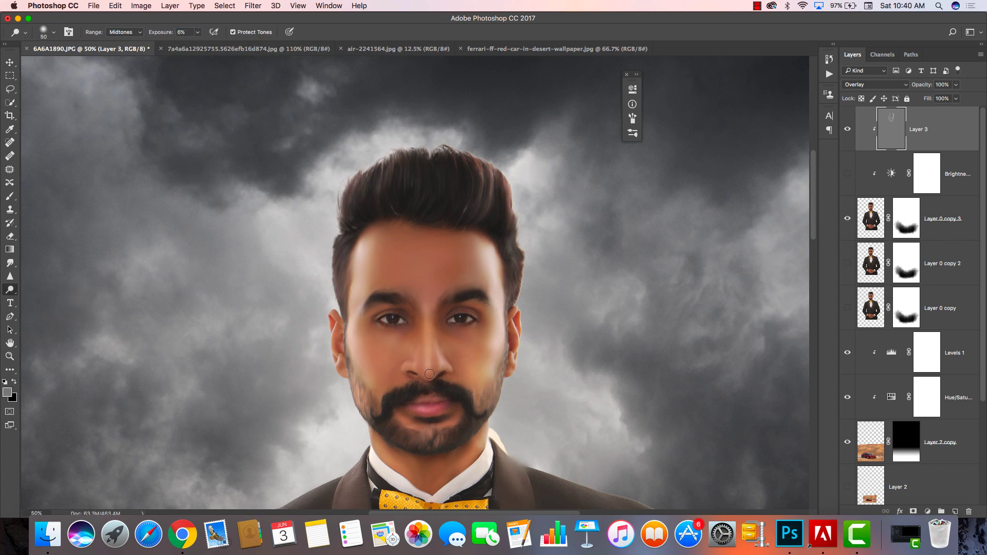
{"action": "left_click_drag", "start_coordinate": [160, 31], "coordinate": [170, 32]}
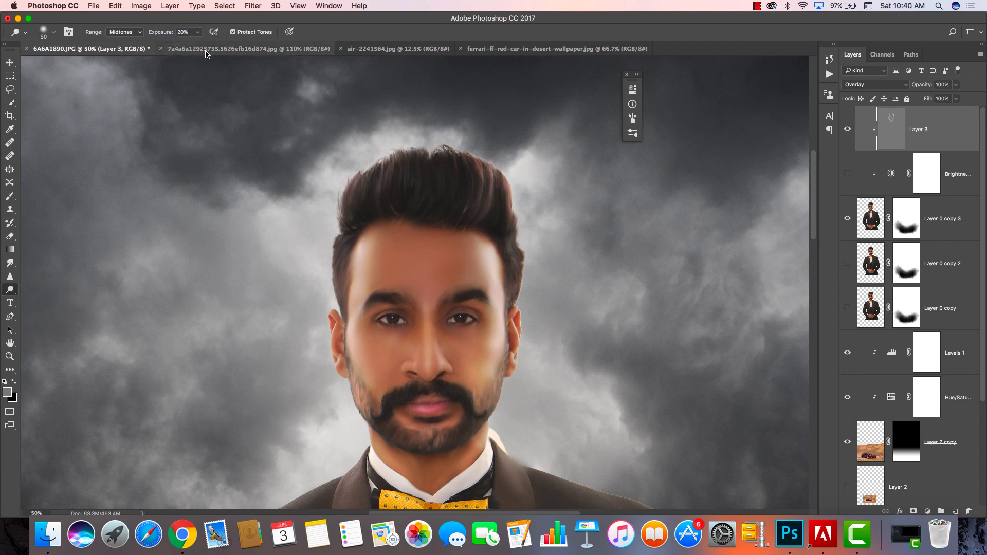
{"action": "left_click_drag", "start_coordinate": [360, 169], "coordinate": [332, 288]}
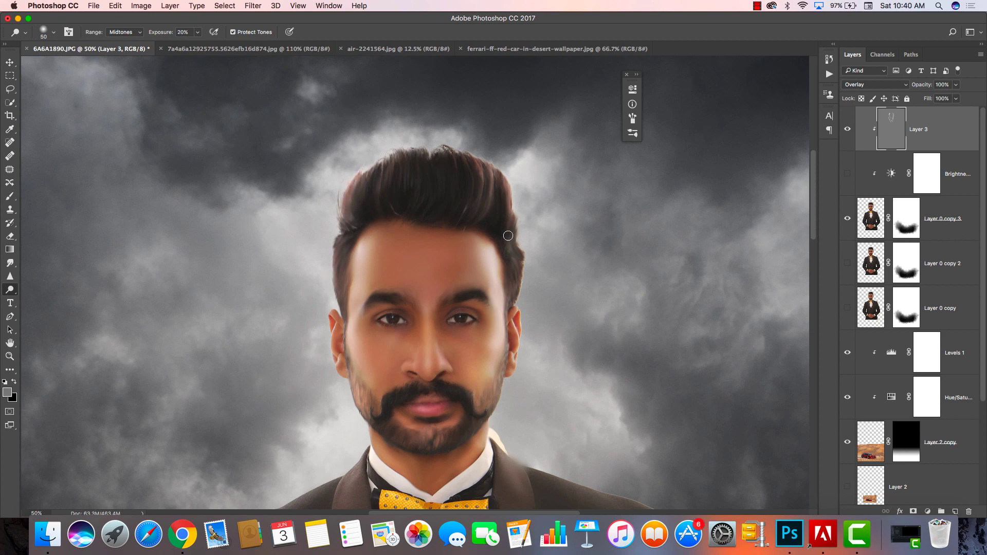
{"action": "mouse_move", "coordinate": [508, 235]}
{"action": "left_mouse_down"}
{"action": "mouse_move", "coordinate": [502, 179]}
{"action": "mouse_move", "coordinate": [519, 293]}
{"action": "left_mouse_up"}
{"action": "left_click_drag", "start_coordinate": [336, 199], "coordinate": [340, 291]}
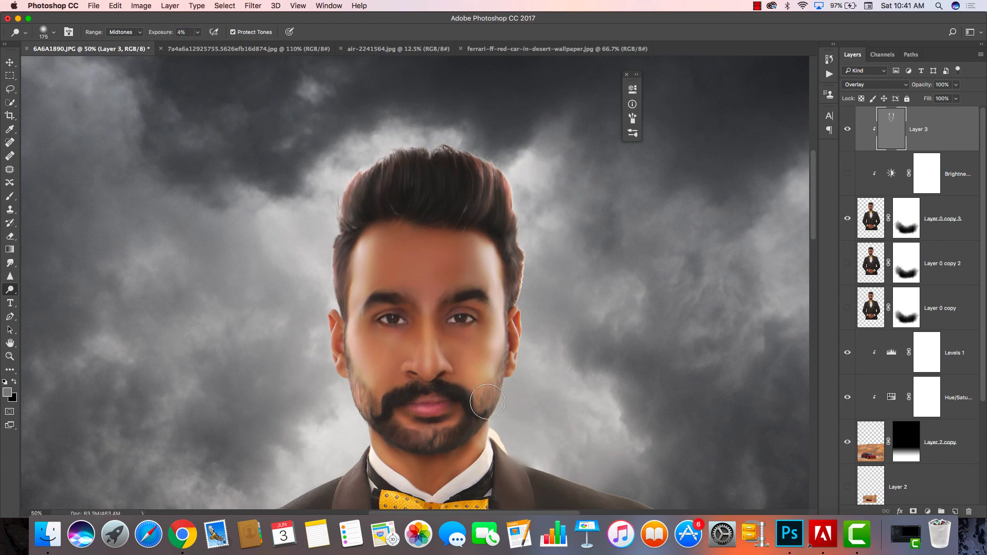
Zoom out to fit, then zoom in on the suit's right sleeve edge
{"action": "key", "text": "bracketright"}
{"action": "key", "text": "bracketright"}
{"action": "key", "text": "bracketright"}
{"action": "key", "text": "super+0"}
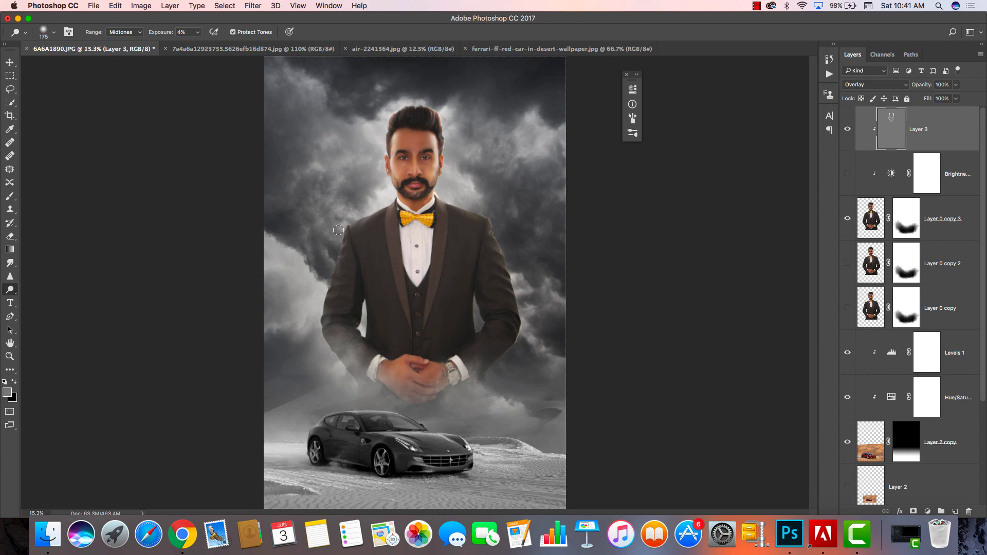
{"action": "key", "text": "super+equal"}
{"action": "key", "text": "super+equal"}
{"action": "key", "text": "super+equal"}
Select Layer 0 copy 3, reset colours to black and white, and undo a stray brush stroke
{"action": "left_click_drag", "start_coordinate": [524, 383], "coordinate": [267, 299]}
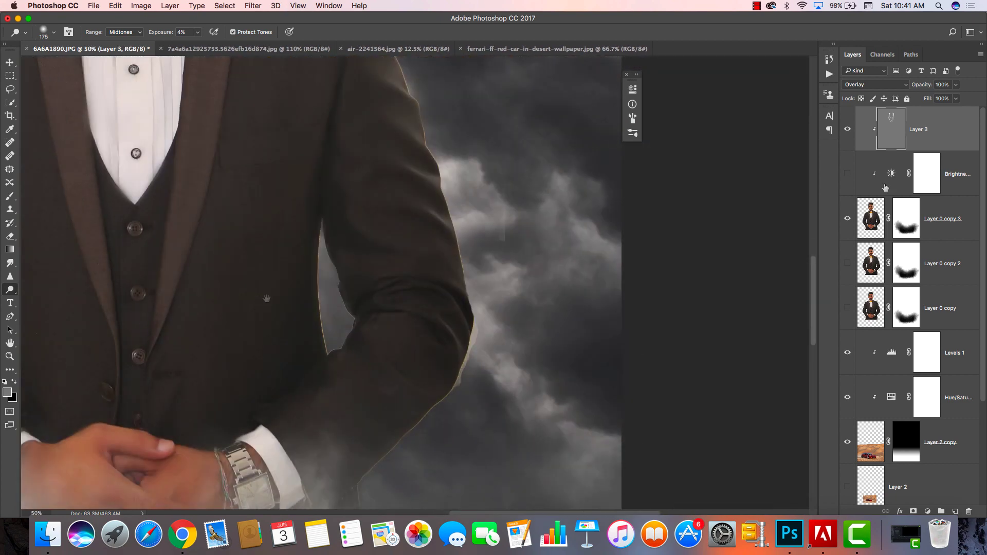
{"action": "left_click", "coordinate": [871, 219]}
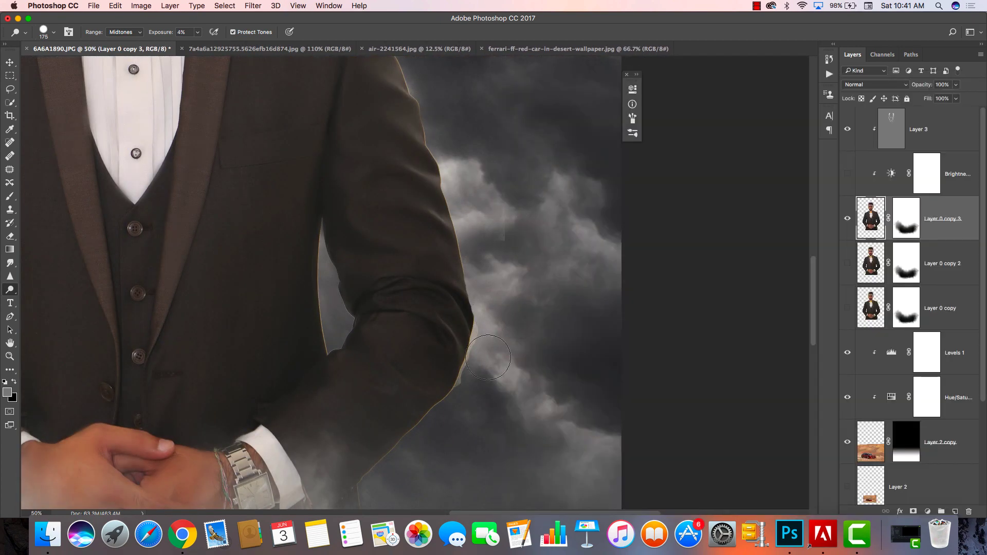
{"action": "key", "text": "d"}
{"action": "key", "text": "b"}
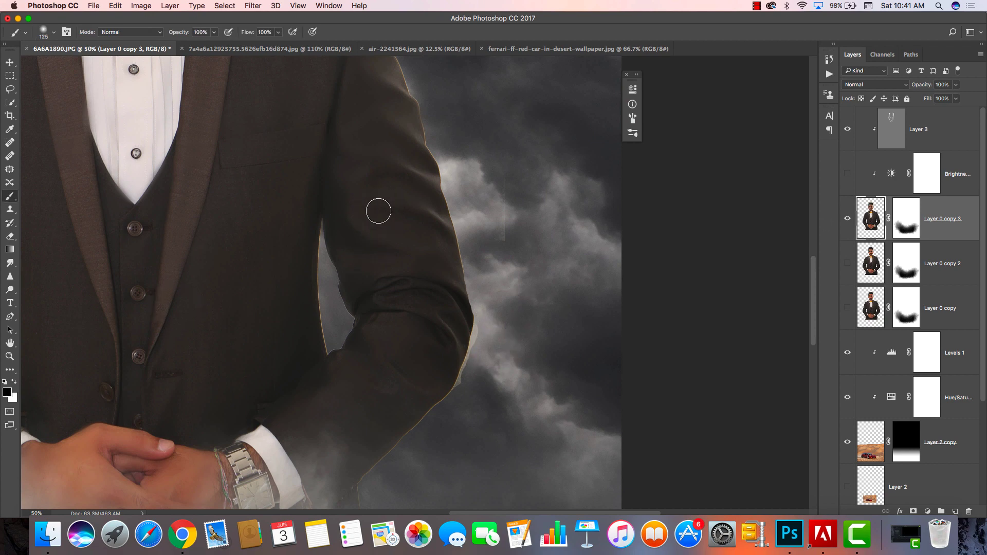
{"action": "left_click_drag", "start_coordinate": [493, 311], "coordinate": [492, 349]}
{"action": "key", "text": "super+z"}
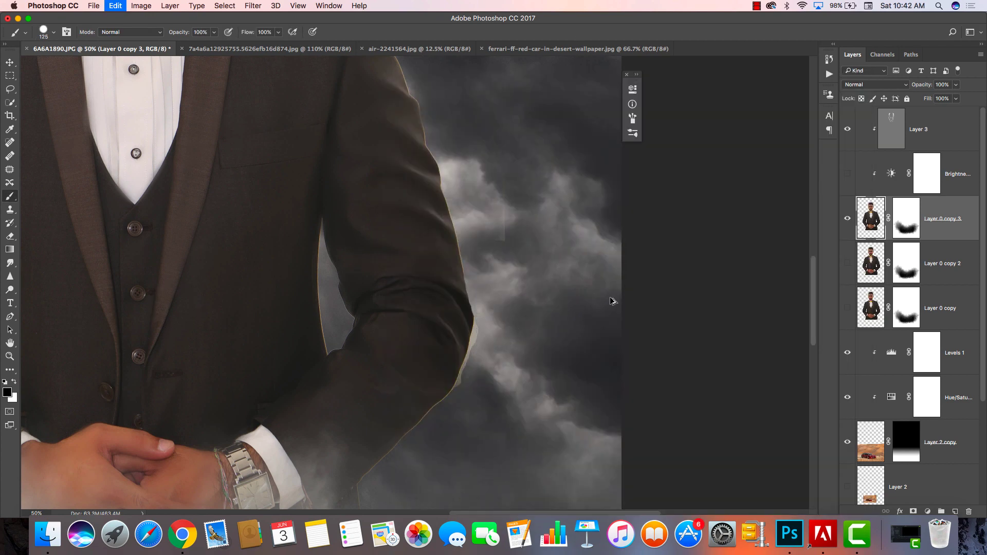
Paint Layer 0 copy 3's mask with a fine brush along the sleeve and shoulder edge
{"action": "left_click", "coordinate": [906, 218]}
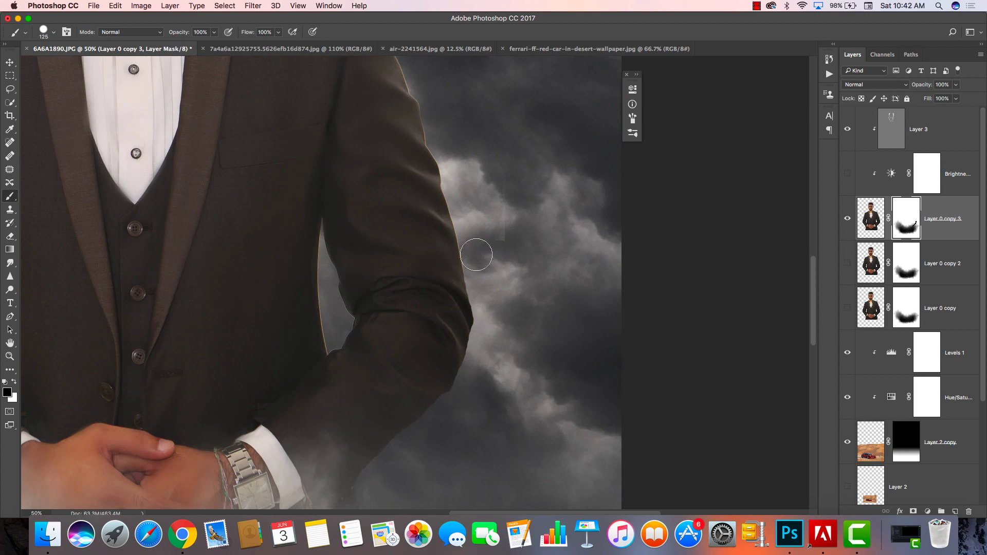
{"action": "key", "text": "bracketleft"}
{"action": "key", "text": "bracketleft"}
{"action": "key", "text": "bracketleft"}
{"action": "left_click_drag", "start_coordinate": [449, 195], "coordinate": [456, 229]}
{"action": "left_click_drag", "start_coordinate": [453, 151], "coordinate": [464, 216]}
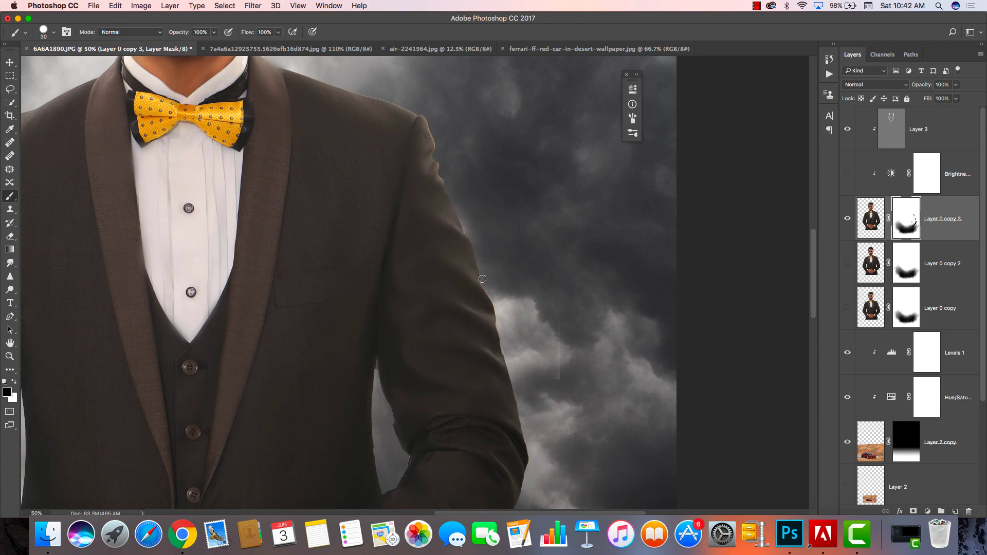
{"action": "left_click_drag", "start_coordinate": [484, 251], "coordinate": [514, 305]}
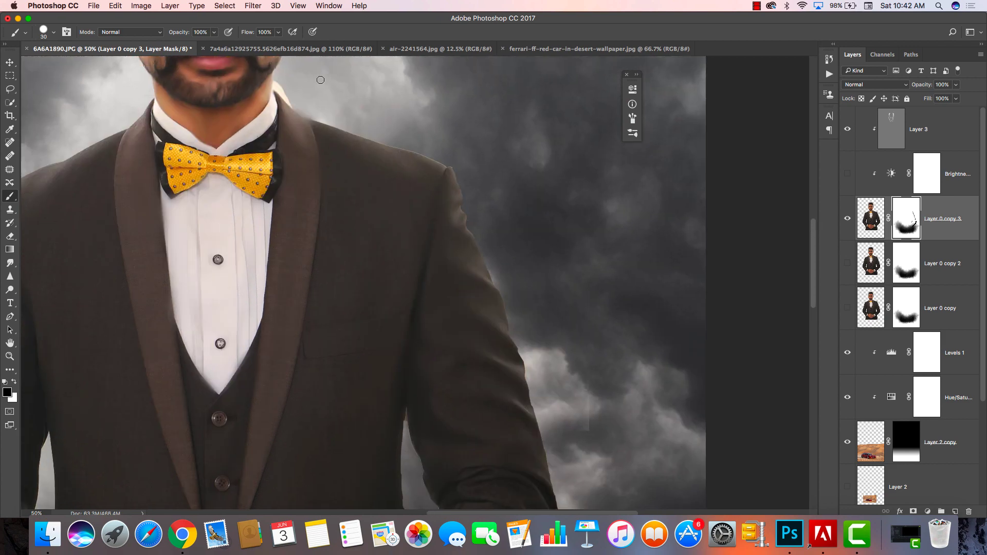
{"action": "left_click_drag", "start_coordinate": [320, 80], "coordinate": [457, 152]}
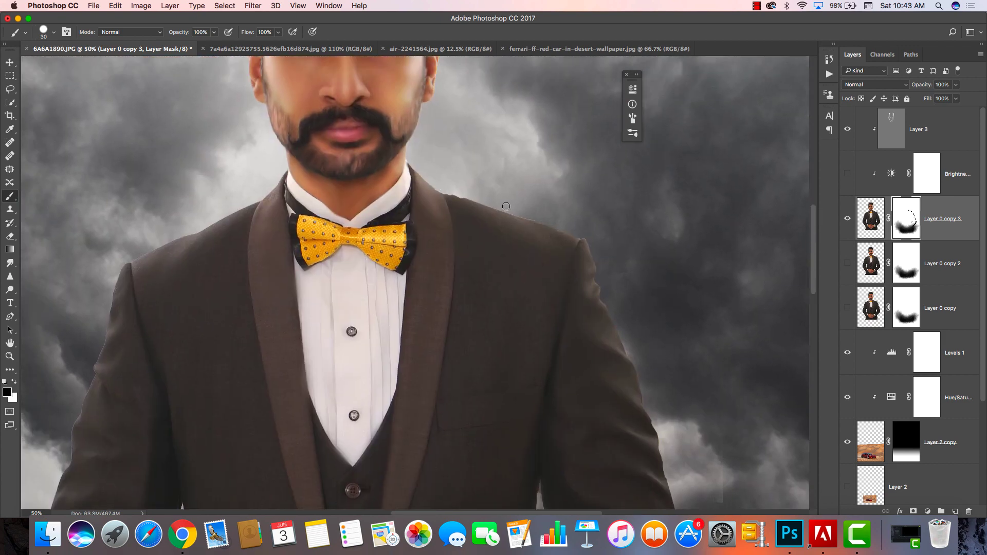
{"action": "key", "text": "super+0"}
Select the gray Layer 3 and dodge the right shoulder edge
{"action": "scroll", "coordinate": [468, 205], "scroll_direction": "up", "scroll_amount": 3}
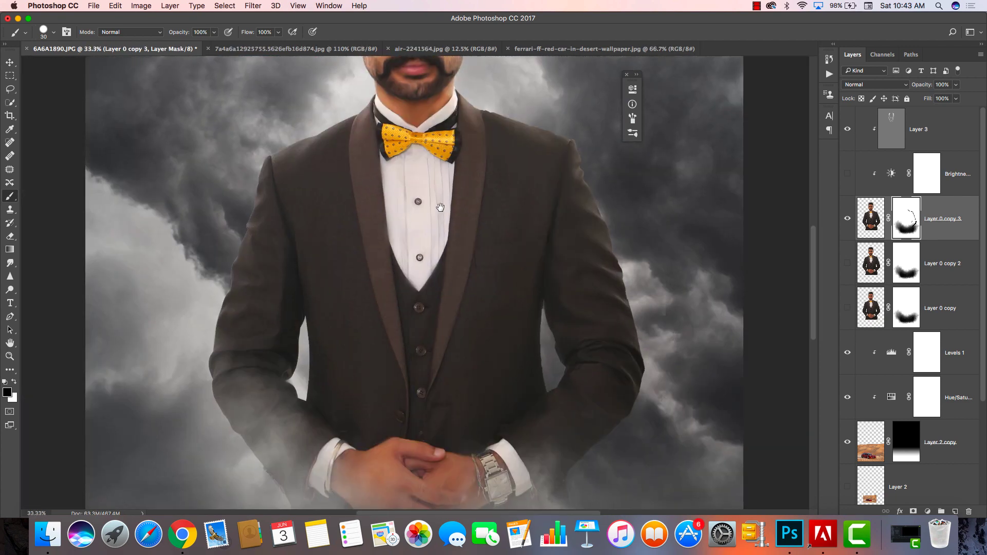
{"action": "left_click", "coordinate": [918, 129]}
{"action": "right_click", "coordinate": [10, 290]}
{"action": "left_click", "coordinate": [31, 286]}
{"action": "key", "text": "bracketleft"}
{"action": "key", "text": "bracketleft"}
{"action": "key", "text": "bracketleft"}
{"action": "left_click_drag", "start_coordinate": [516, 241], "coordinate": [525, 304]}
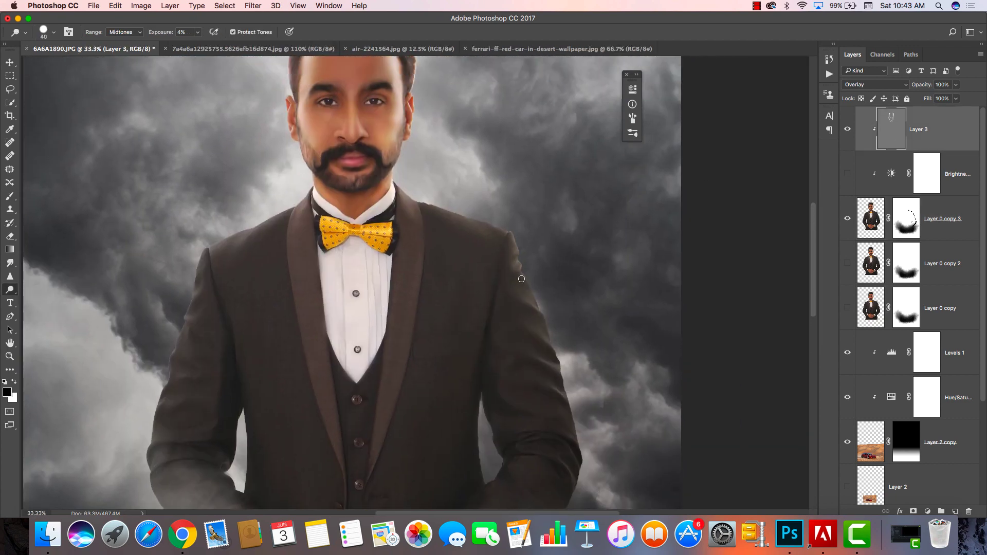
{"action": "left_click_drag", "start_coordinate": [548, 365], "coordinate": [524, 323]}
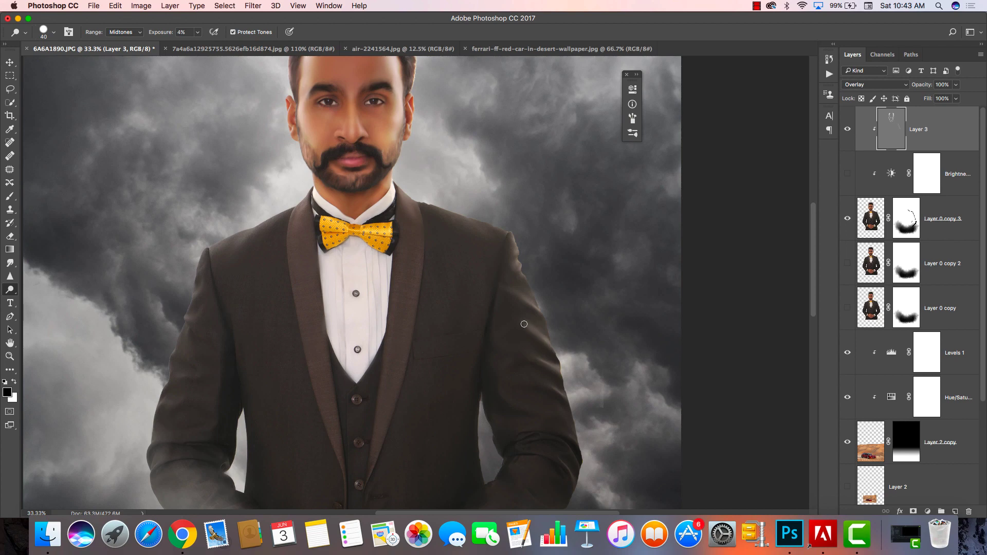
Dodge across the jacket shoulder, the right lapel and the sleeve
{"action": "scroll", "coordinate": [523, 324], "scroll_direction": "down", "scroll_amount": 5}
{"action": "scroll", "coordinate": [380, 229], "scroll_direction": "left", "scroll_amount": 5}
{"action": "key", "text": "bracketright"}
{"action": "key", "text": "bracketright"}
{"action": "key", "text": "bracketright"}
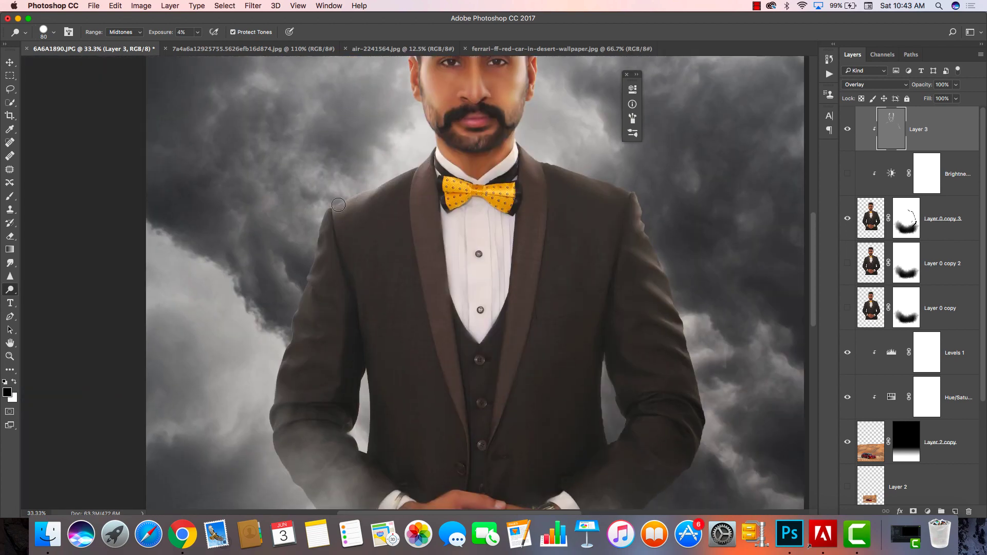
{"action": "left_click_drag", "start_coordinate": [641, 208], "coordinate": [422, 154]}
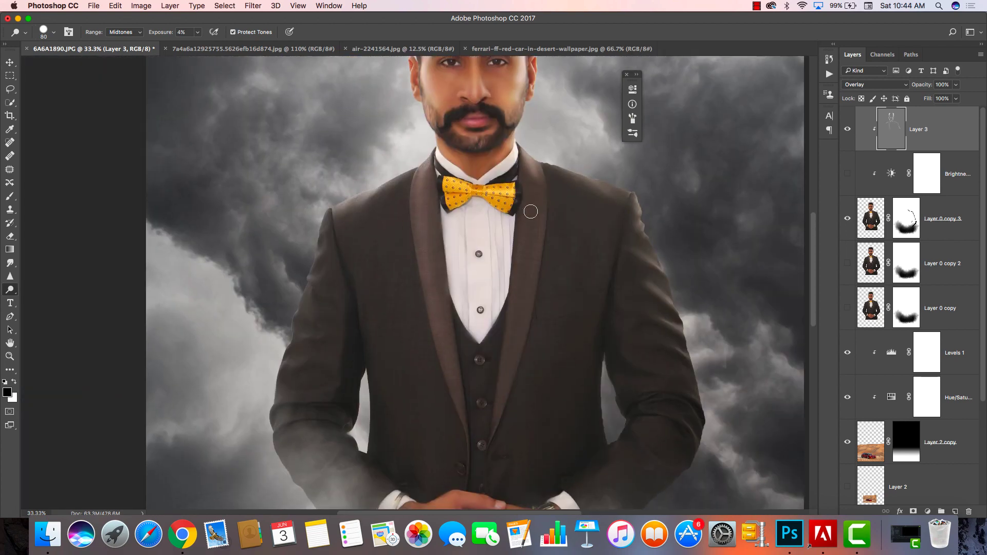
{"action": "left_click_drag", "start_coordinate": [529, 183], "coordinate": [525, 275]}
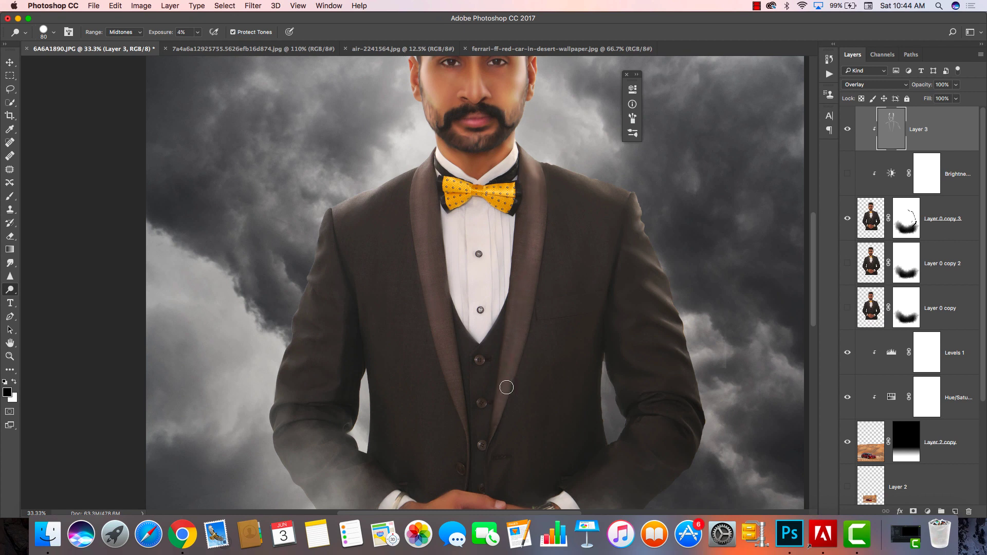
{"action": "left_click_drag", "start_coordinate": [315, 257], "coordinate": [294, 397]}
Dodge near the left shoulder, the shirt edges by the lapels and the collar
{"action": "key", "text": "bracketright"}
{"action": "key", "text": "bracketright"}
{"action": "key", "text": "bracketright"}
{"action": "left_click_drag", "start_coordinate": [397, 308], "coordinate": [404, 184]}
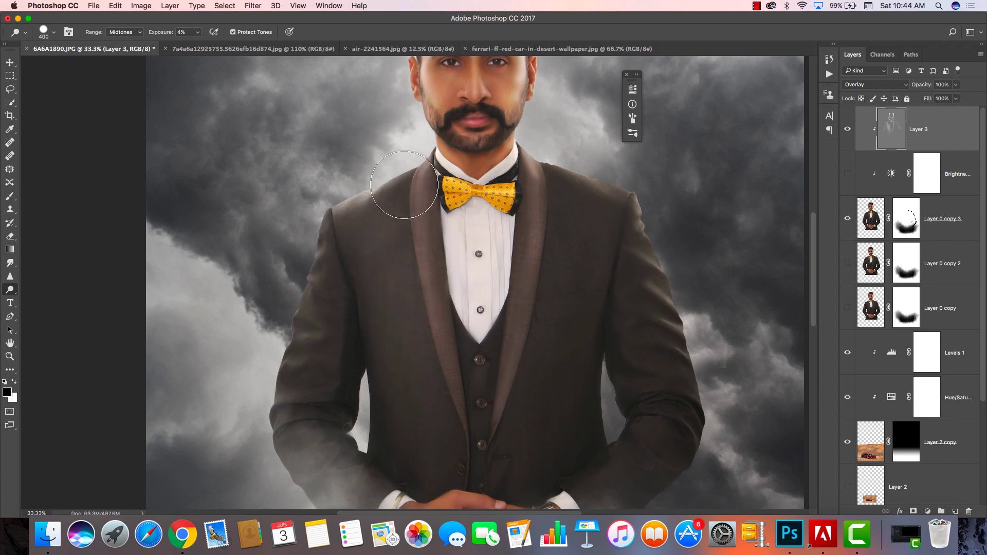
{"action": "key", "text": "bracketleft"}
{"action": "key", "text": "bracketleft"}
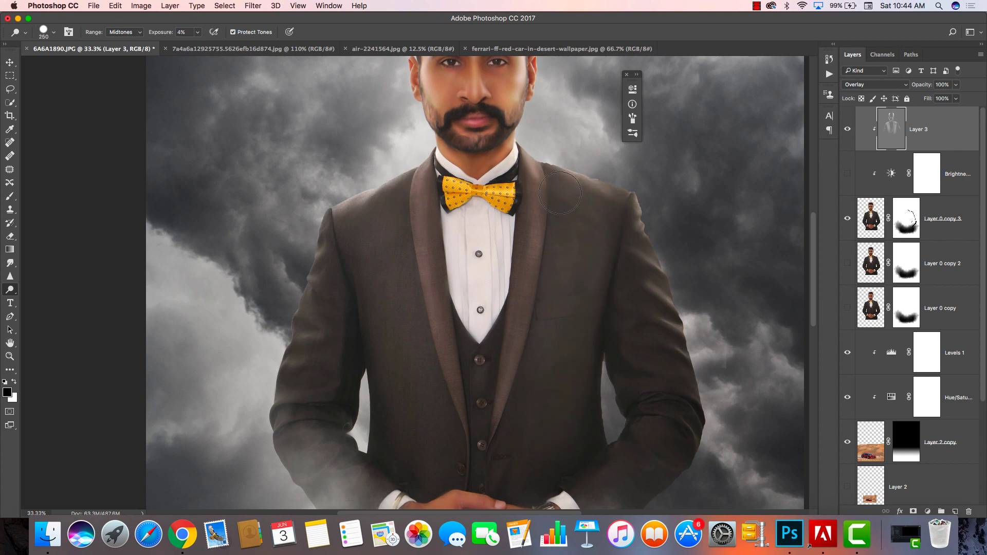
{"action": "key", "text": "bracketleft"}
{"action": "key", "text": "bracketleft"}
{"action": "key", "text": "bracketleft"}
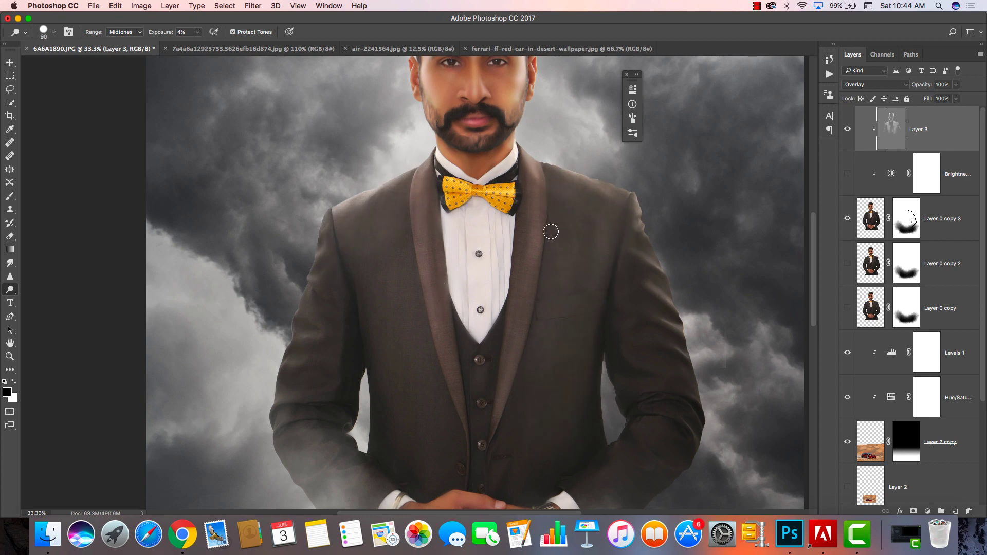
{"action": "left_click_drag", "start_coordinate": [512, 216], "coordinate": [503, 302]}
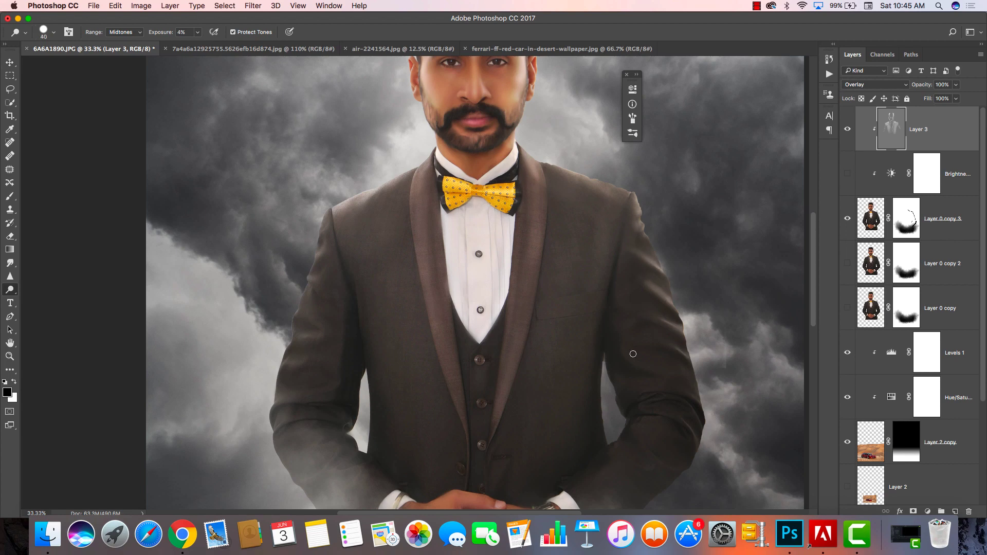
{"action": "left_click_drag", "start_coordinate": [430, 158], "coordinate": [393, 181]}
Brighten the clasped hands and knuckles, then toggle Layer 3 to compare the result
{"action": "left_click_drag", "start_coordinate": [307, 373], "coordinate": [320, 285]}
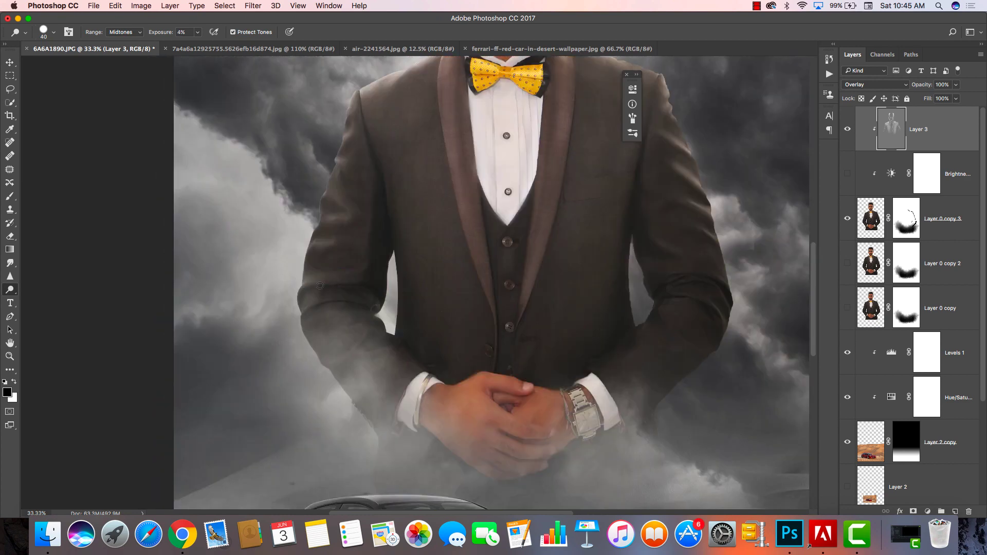
{"action": "left_click_drag", "start_coordinate": [489, 383], "coordinate": [537, 397]}
{"action": "left_click_drag", "start_coordinate": [449, 398], "coordinate": [468, 437]}
{"action": "left_click_drag", "start_coordinate": [535, 404], "coordinate": [553, 414]}
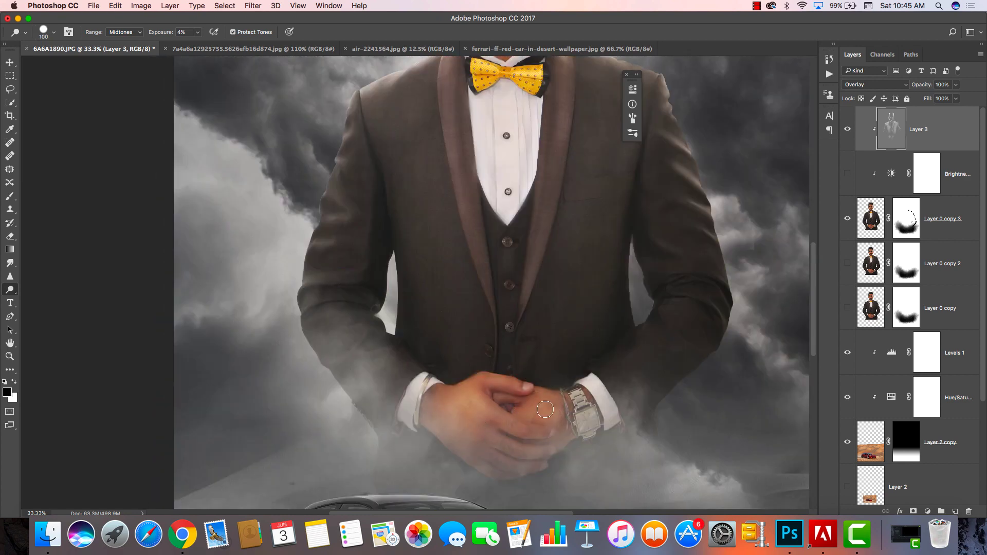
{"action": "key", "text": "bracketleft"}
{"action": "key", "text": "super+0"}
{"action": "left_click", "coordinate": [848, 130]}
{"action": "left_click", "coordinate": [848, 131]}
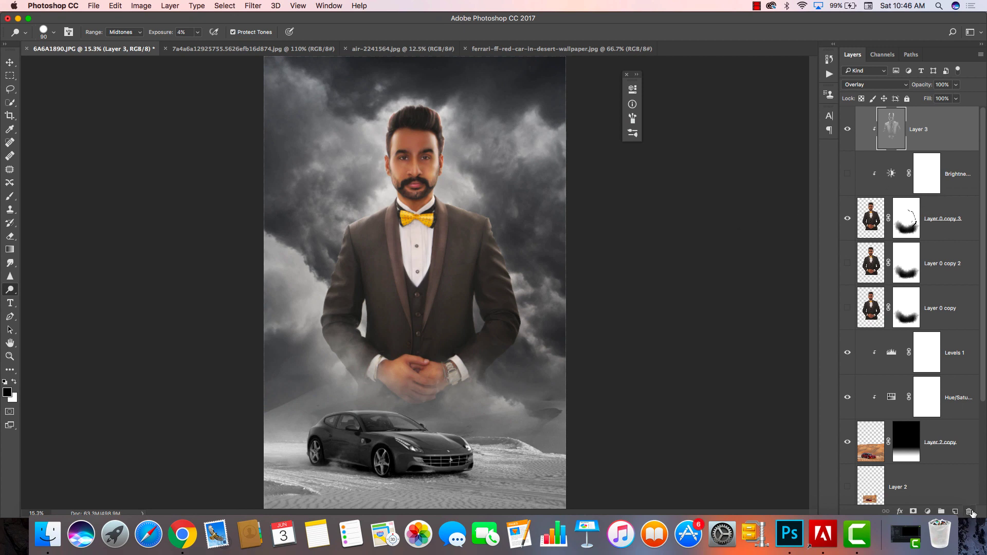
Add a Hue/Saturation adjustment with Saturation -32, clipped to Layer 3
{"action": "left_click", "coordinate": [928, 513]}
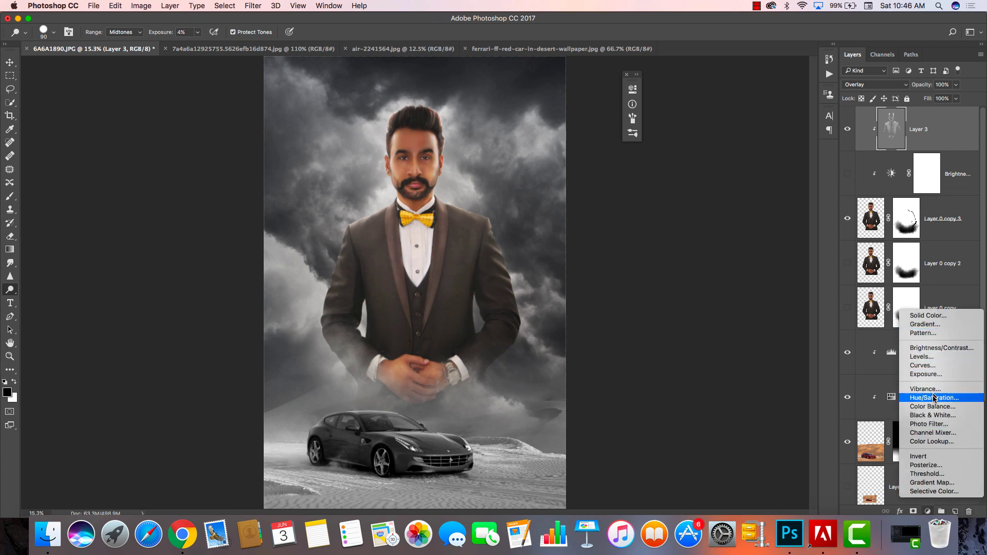
{"action": "left_click", "coordinate": [933, 397]}
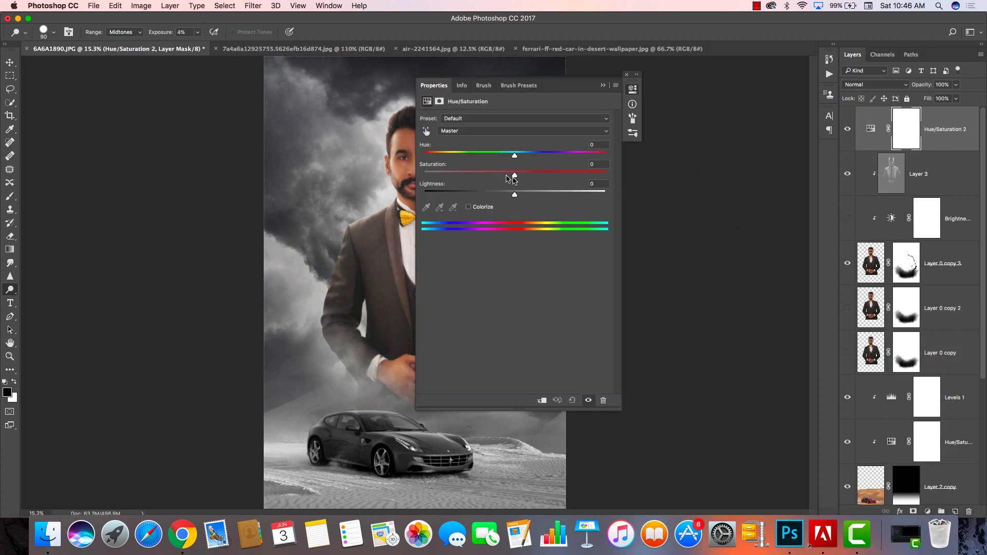
{"action": "left_click_drag", "start_coordinate": [515, 176], "coordinate": [485, 182]}
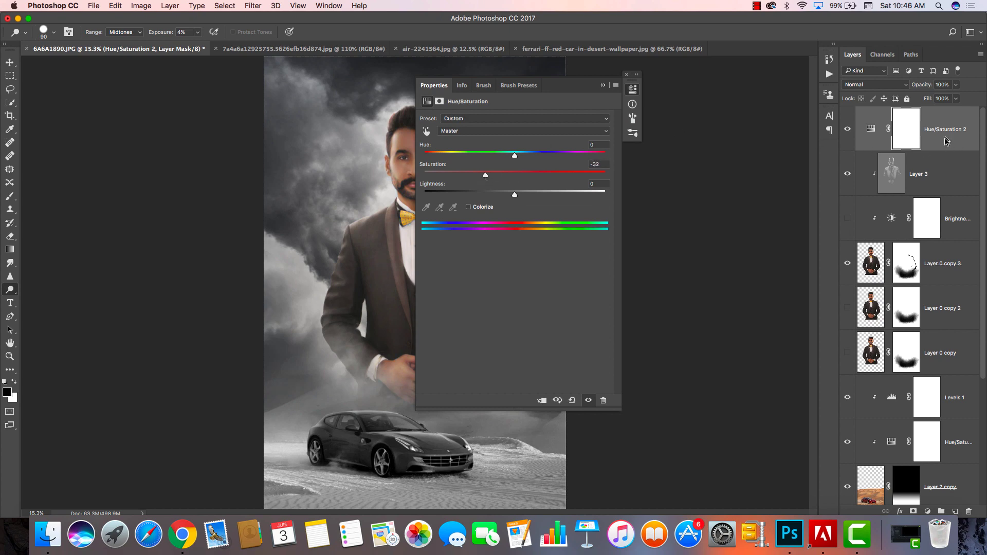
{"action": "right_click", "coordinate": [946, 147]}
{"action": "left_click", "coordinate": [869, 262]}
{"action": "left_click_drag", "start_coordinate": [554, 89], "coordinate": [748, 93]}
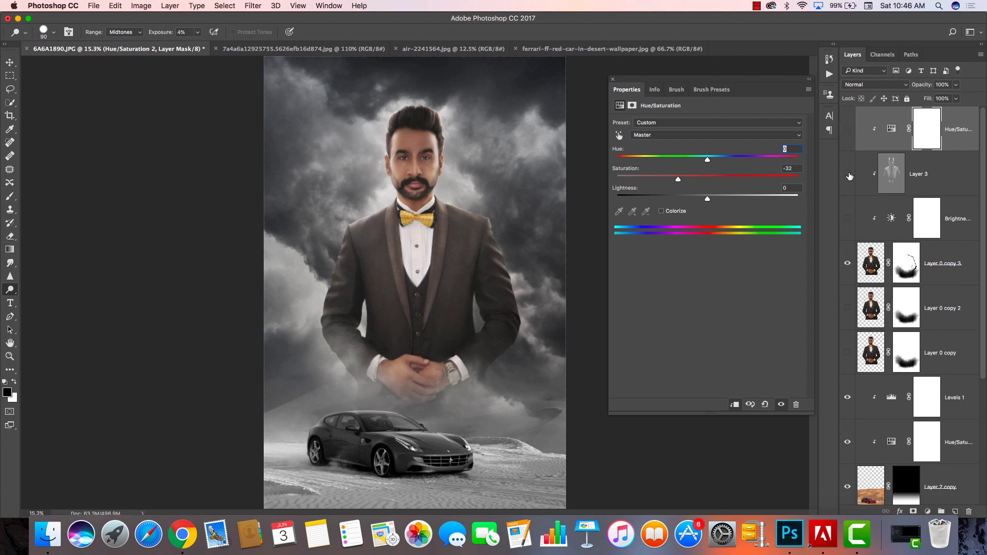
Compare the Hue/Saturation adjustment on and off, then delete it
{"action": "left_click", "coordinate": [847, 130]}
{"action": "left_click", "coordinate": [847, 129]}
{"action": "key", "text": "BackSpace"}
Add a black-to-white Gradient Map and lower its opacity through 89% and 69% to 53%
{"action": "left_click", "coordinate": [928, 512]}
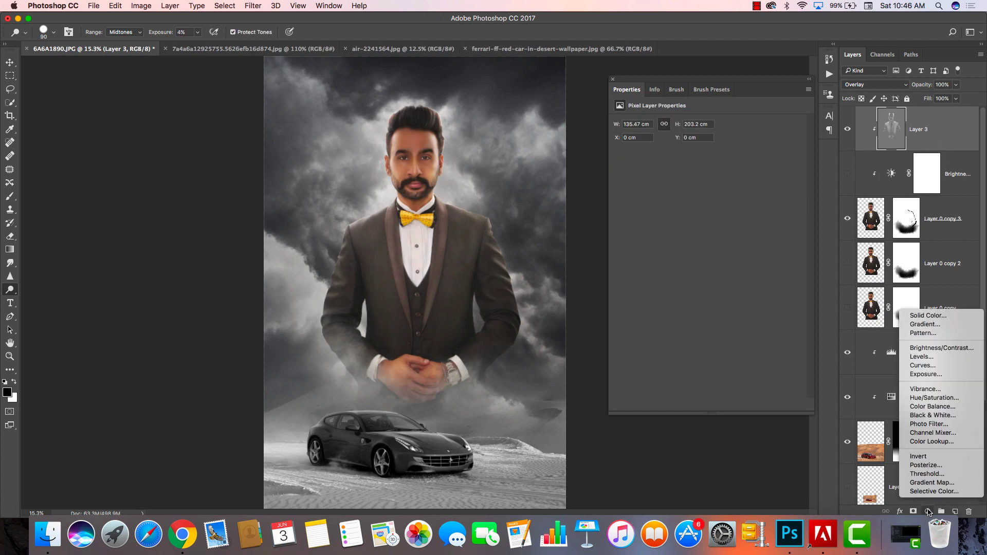
{"action": "left_click", "coordinate": [932, 482]}
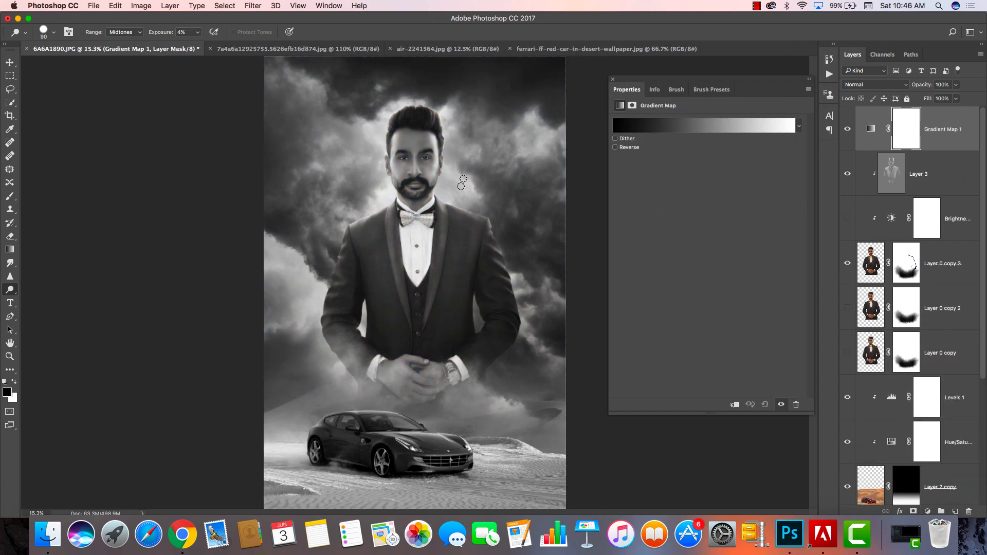
{"action": "left_click", "coordinate": [919, 89]}
{"action": "type", "text": "89"}
{"action": "key", "text": "Return"}
{"action": "type", "text": "69"}
{"action": "key", "text": "Return"}
{"action": "left_click_drag", "start_coordinate": [911, 89], "coordinate": [907, 92]}
{"action": "right_click", "coordinate": [940, 144]}
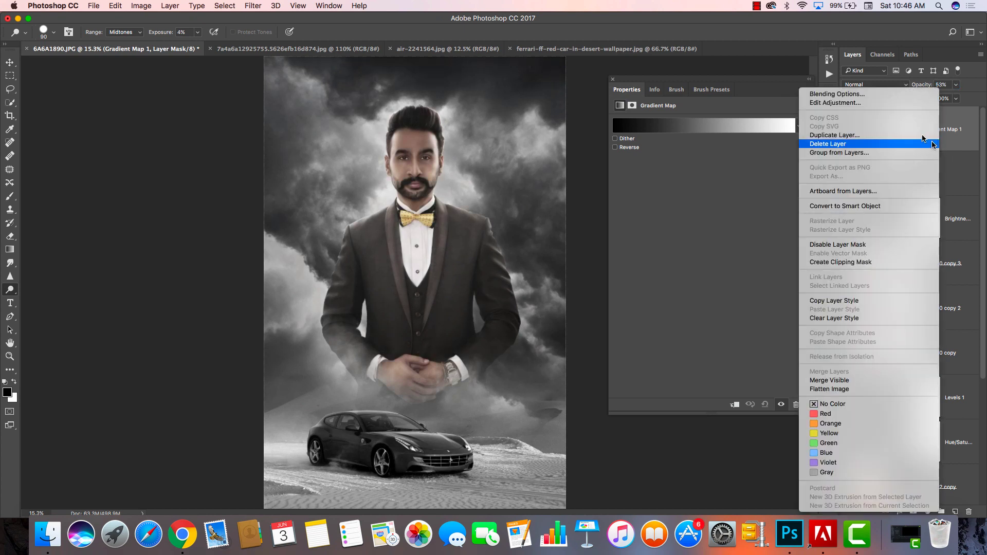
Clip the Gradient Map, give the orange glow Color Dodge blending, and hide the black-box glow
{"action": "left_click", "coordinate": [855, 263]}
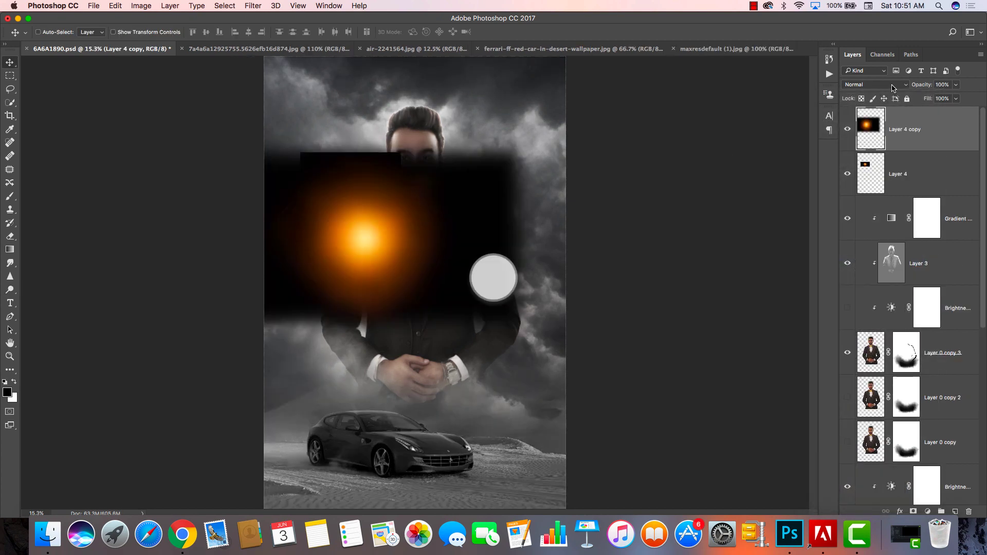
{"action": "left_click", "coordinate": [874, 84]}
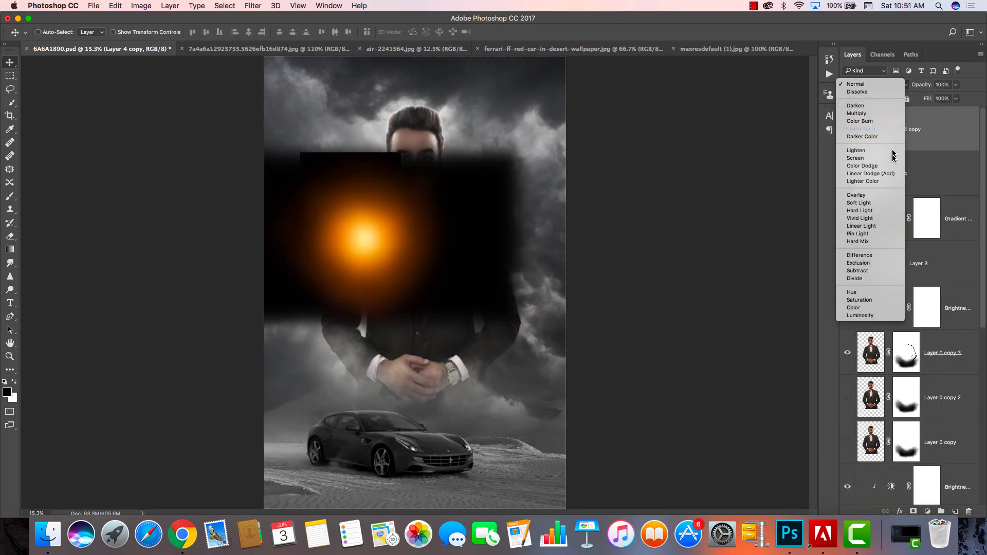
{"action": "left_click", "coordinate": [867, 165]}
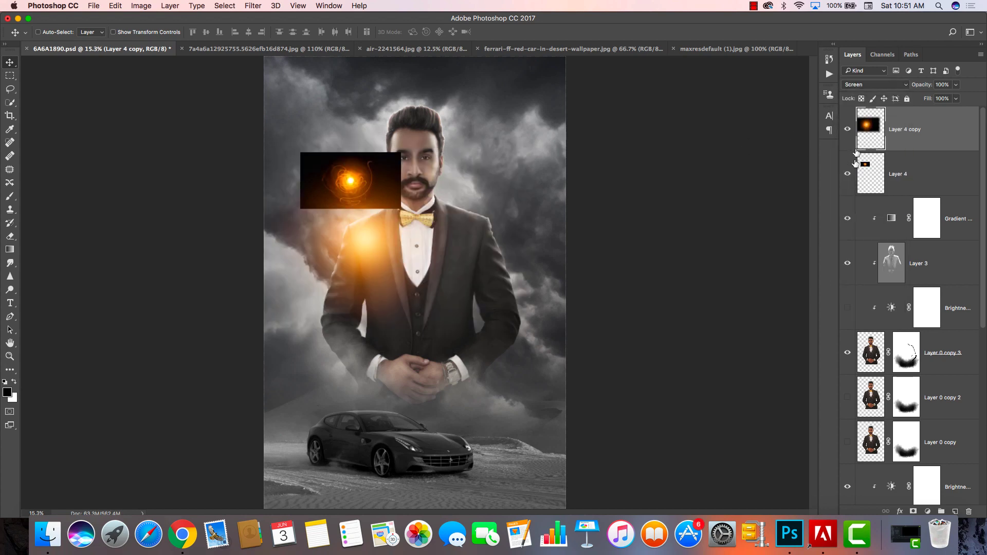
{"action": "left_click", "coordinate": [847, 175]}
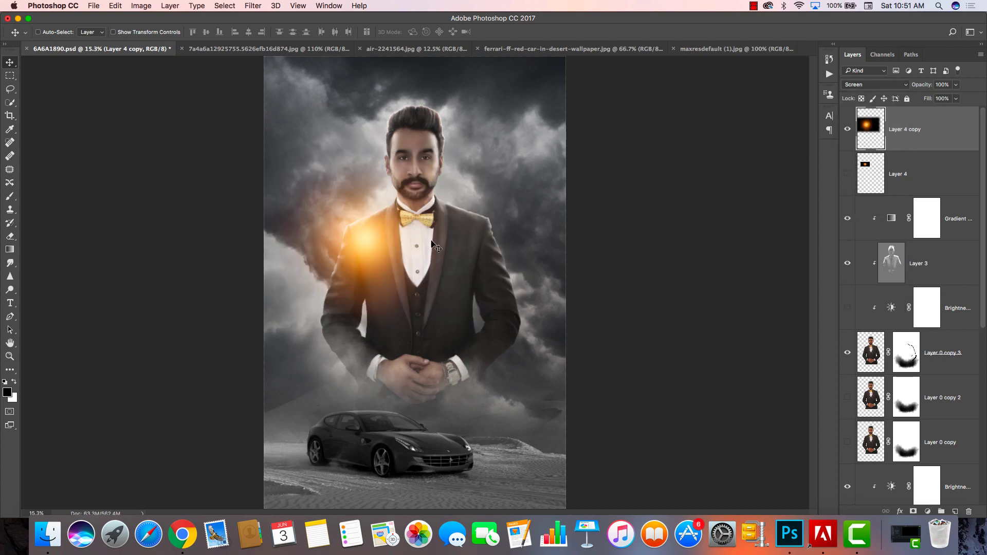
Place the orange glow copy behind the head's right side, below Layer 4, clipped, at 63% opacity
{"action": "left_click_drag", "start_coordinate": [425, 252], "coordinate": [492, 201]}
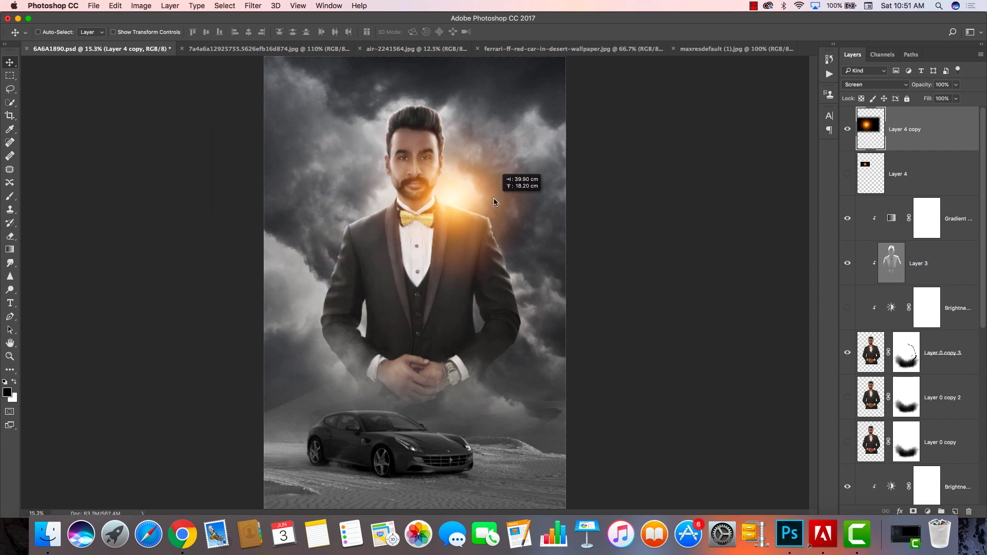
{"action": "left_click_drag", "start_coordinate": [491, 199], "coordinate": [494, 199]}
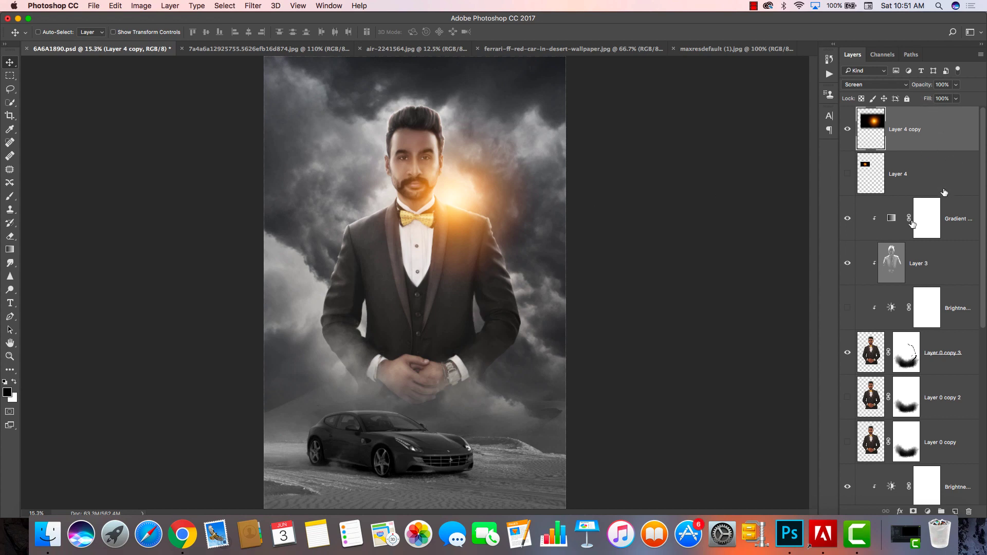
{"action": "left_click_drag", "start_coordinate": [917, 137], "coordinate": [924, 198]}
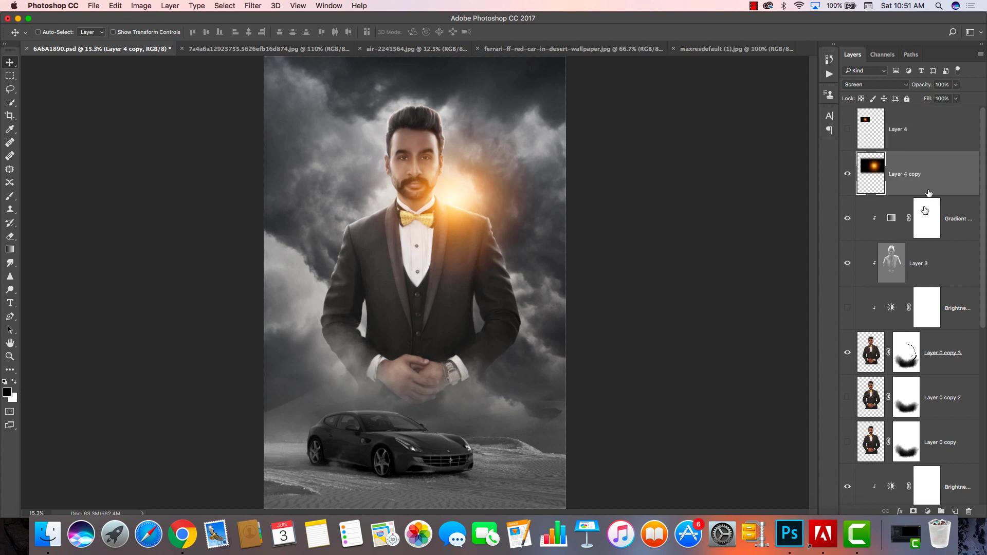
{"action": "right_click", "coordinate": [935, 180]}
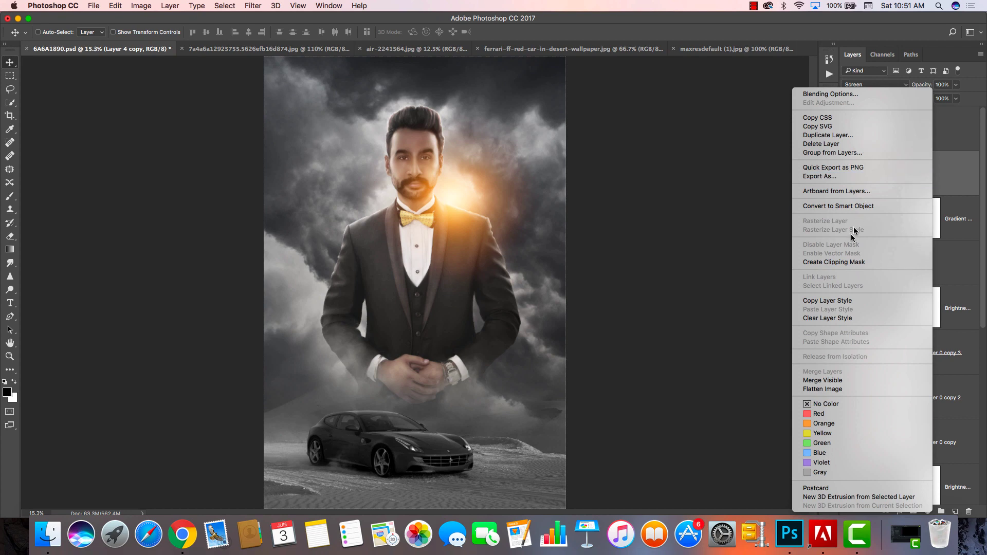
{"action": "left_click", "coordinate": [847, 261]}
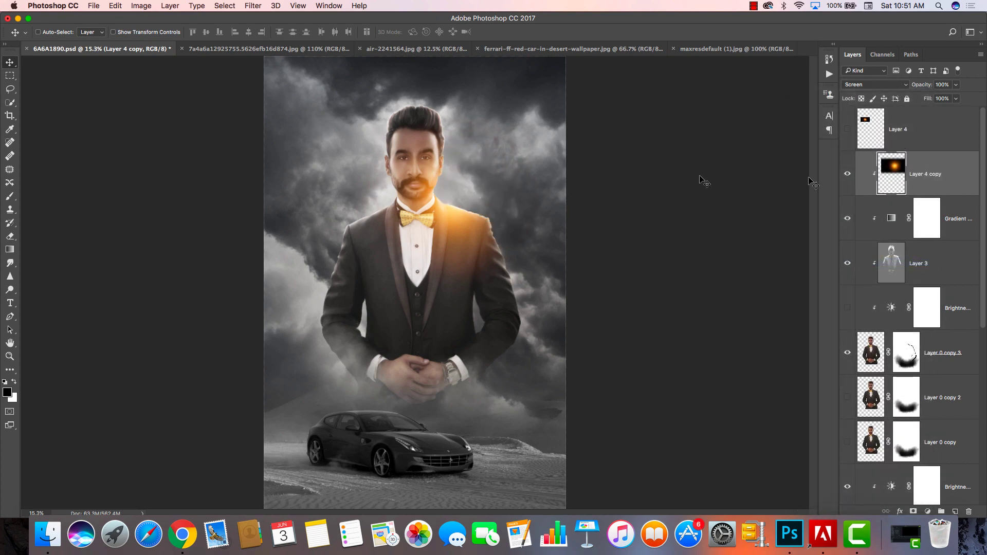
{"action": "left_click_drag", "start_coordinate": [468, 195], "coordinate": [478, 181]}
{"action": "left_click_drag", "start_coordinate": [929, 85], "coordinate": [912, 88]}
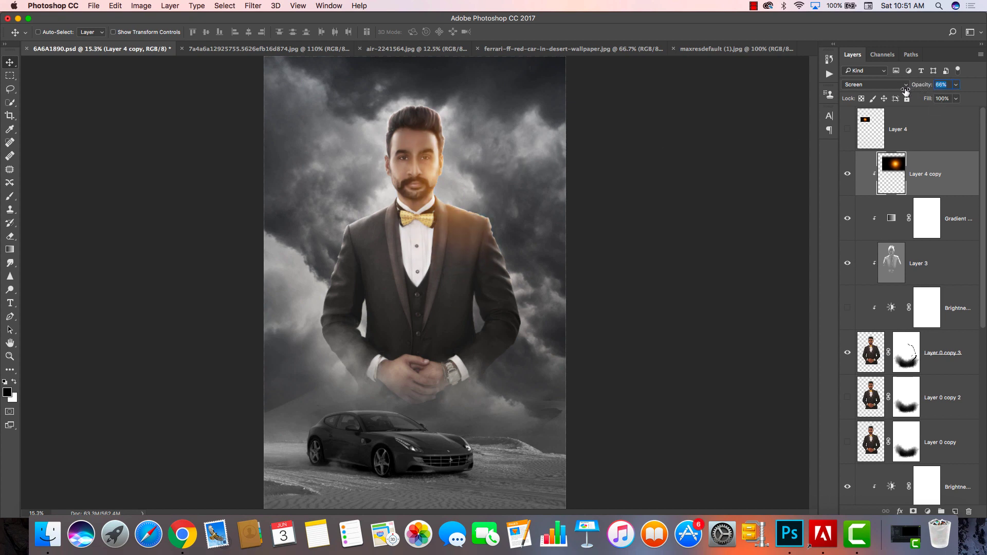
{"action": "type", "text": "63"}
{"action": "left_click", "coordinate": [934, 178]}
Duplicate the glow, move the copy beneath Layer 0 copy 3, and set it to 100% opacity
{"action": "key", "text": "ctrl+j"}
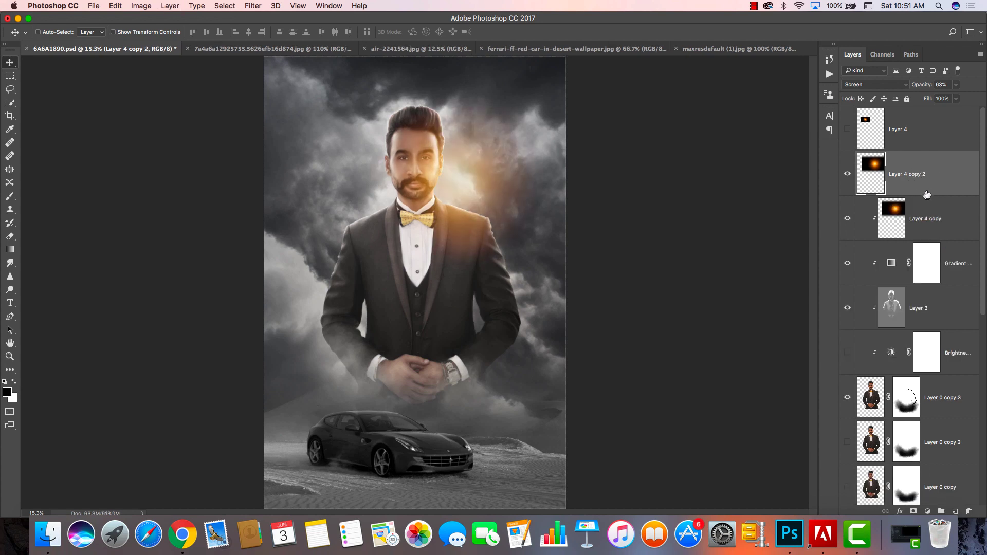
{"action": "left_click_drag", "start_coordinate": [927, 194], "coordinate": [901, 428]}
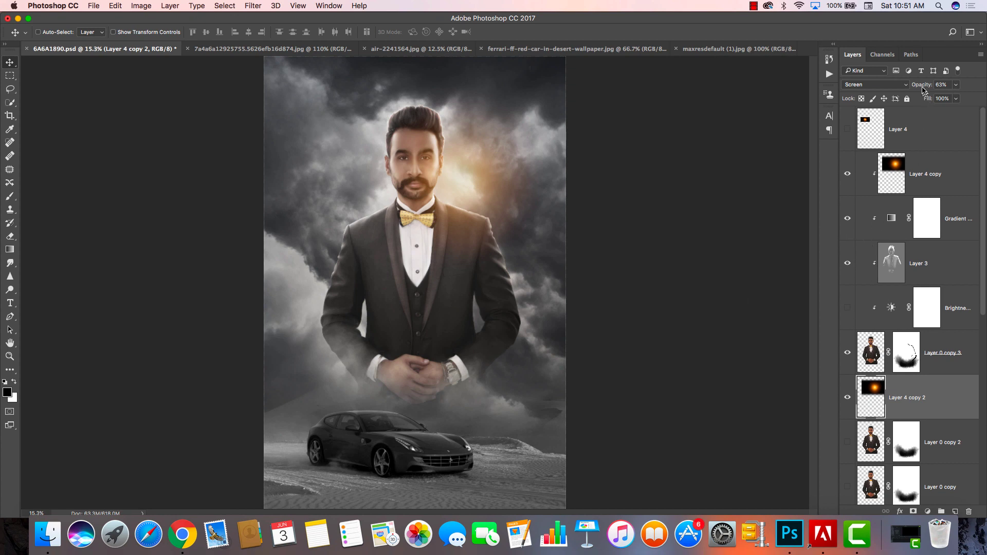
{"action": "left_click_drag", "start_coordinate": [923, 90], "coordinate": [946, 90]}
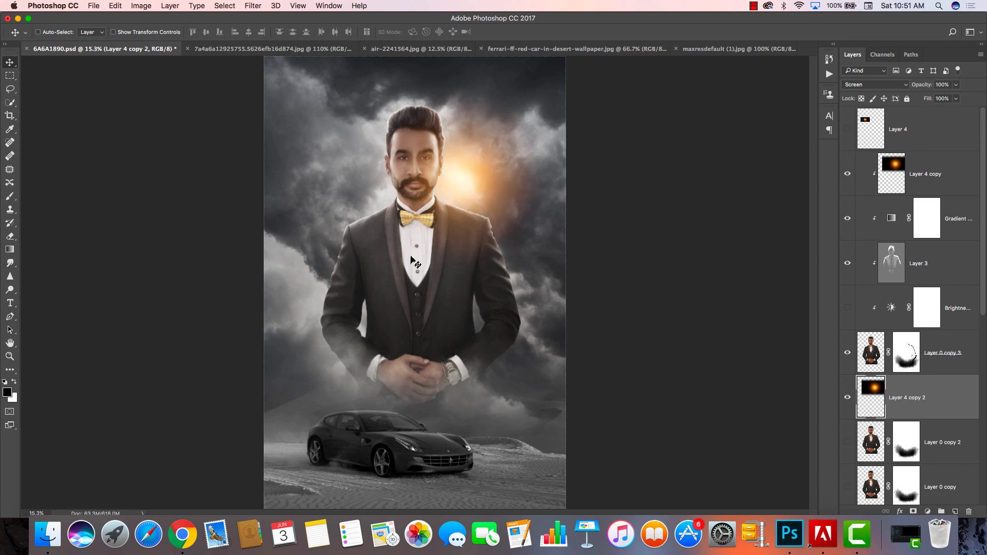
{"action": "left_click_drag", "start_coordinate": [467, 187], "coordinate": [453, 184]}
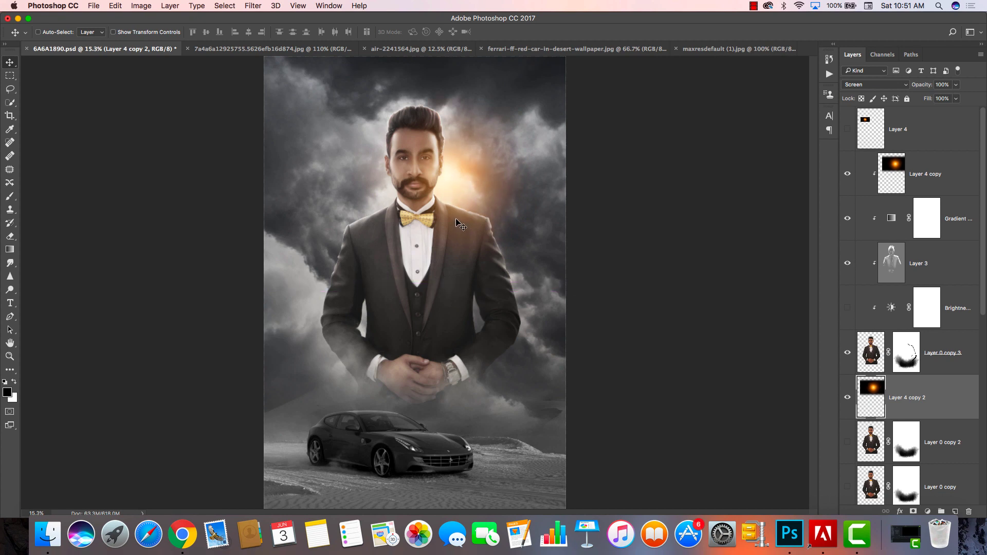
Scale the new glow to about 123% and centre it behind the man's head
{"action": "key", "text": "ctrl+t"}
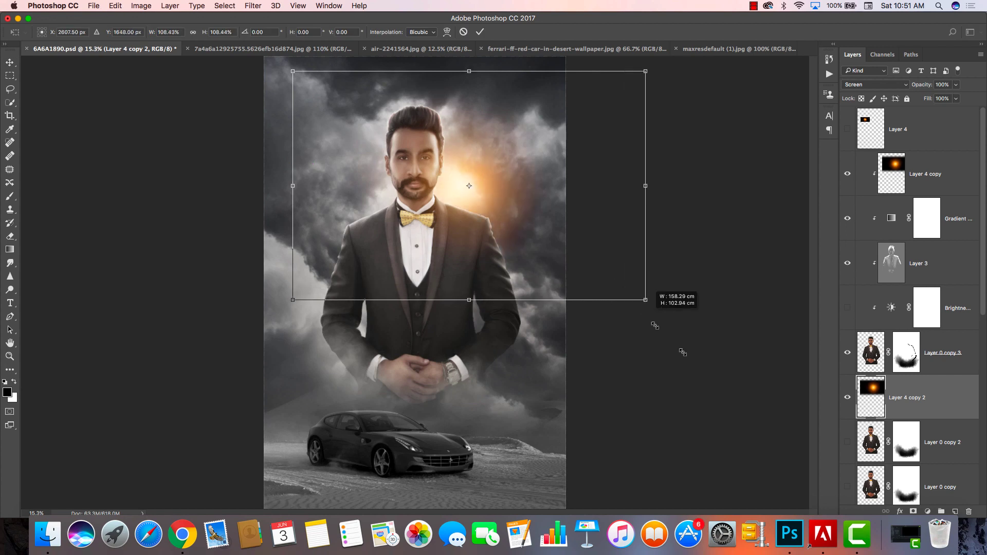
{"action": "left_click_drag", "start_coordinate": [619, 281], "coordinate": [766, 378]}
{"action": "mouse_move", "coordinate": [694, 301]}
{"action": "left_mouse_down"}
{"action": "mouse_move", "coordinate": [660, 266]}
{"action": "mouse_move", "coordinate": [619, 256]}
{"action": "left_mouse_up"}
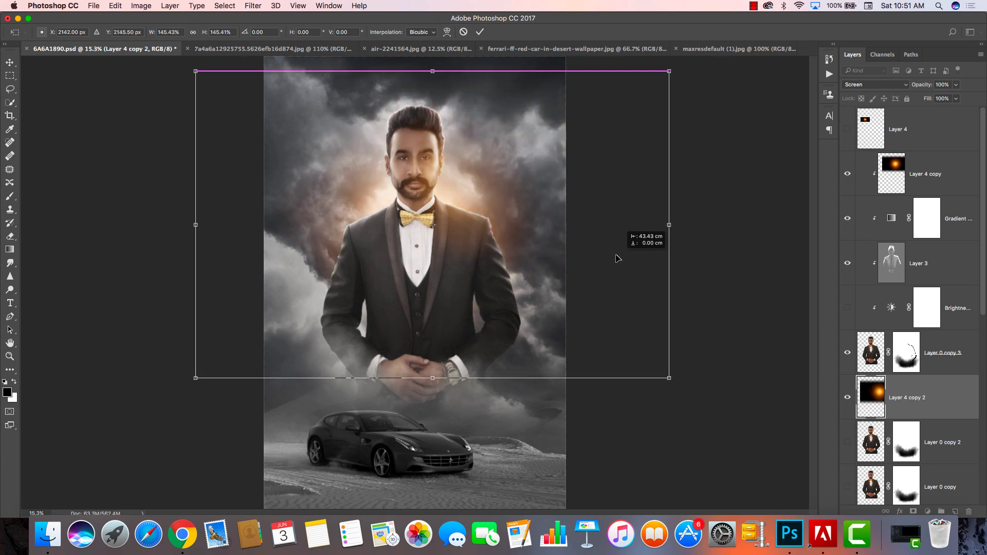
{"action": "left_click_drag", "start_coordinate": [417, 267], "coordinate": [446, 239]}
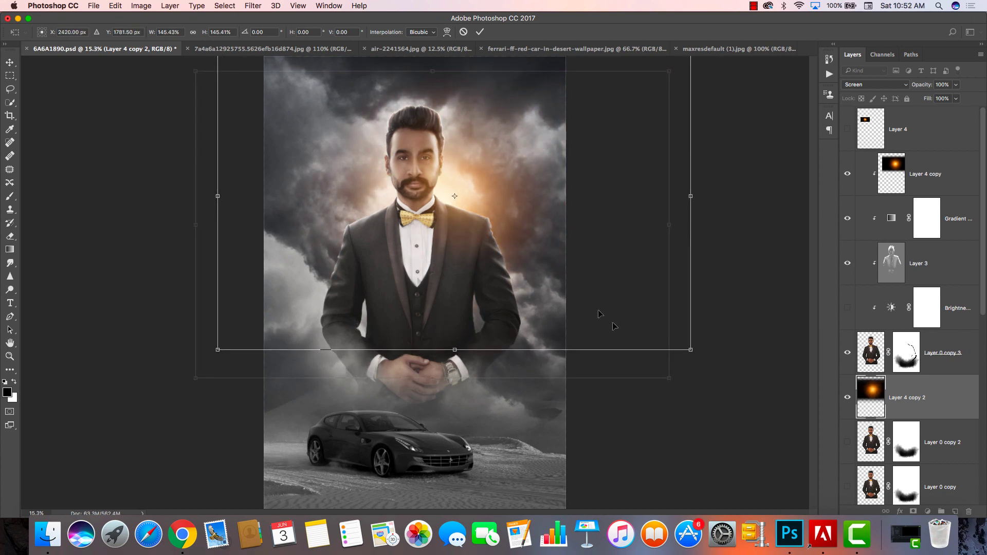
{"action": "left_click_drag", "start_coordinate": [507, 157], "coordinate": [494, 146]}
{"action": "left_click", "coordinate": [480, 32]}
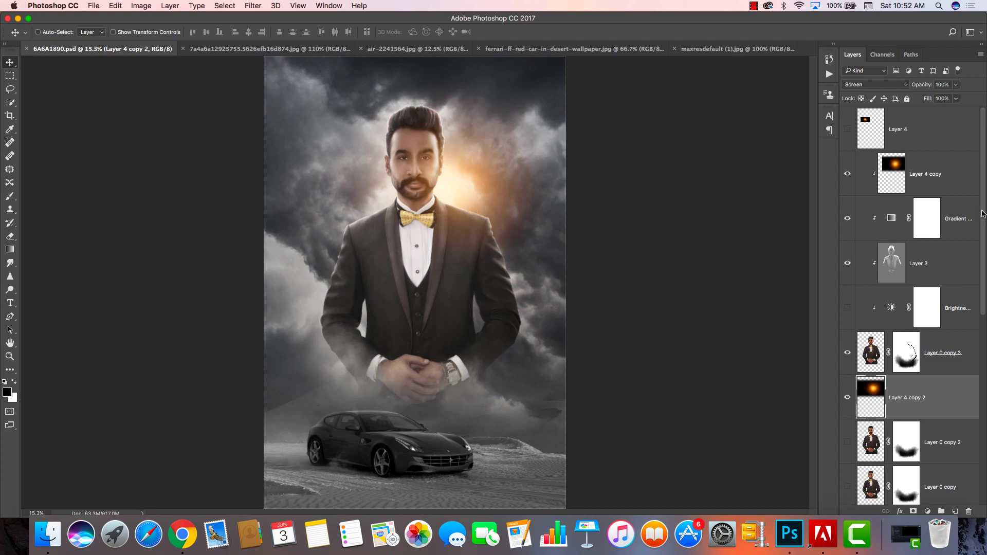
Add a Color Balance adjustment shifting the midtones to Cyan -14 and Blue +15
{"action": "left_click", "coordinate": [967, 135]}
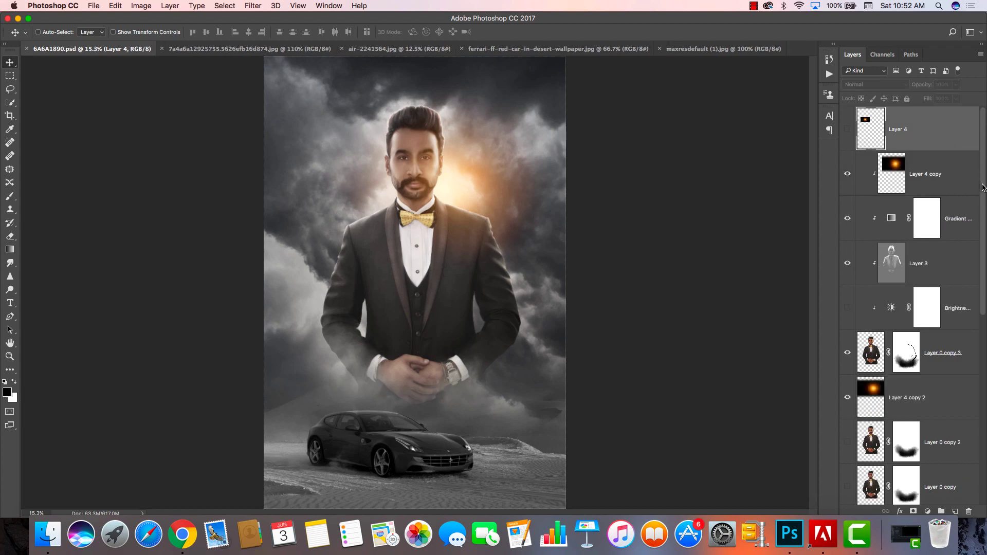
{"action": "scroll", "coordinate": [954, 360], "scroll_direction": "down", "scroll_amount": 5}
{"action": "left_click", "coordinate": [928, 512]}
{"action": "left_click", "coordinate": [915, 407]}
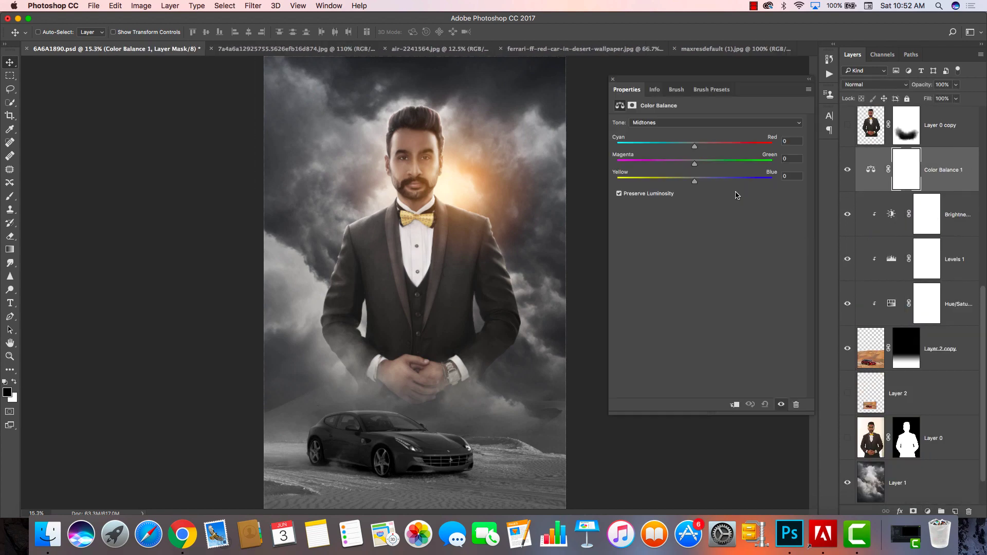
{"action": "left_click_drag", "start_coordinate": [694, 181], "coordinate": [707, 181]}
{"action": "left_click_drag", "start_coordinate": [695, 148], "coordinate": [666, 153]}
{"action": "left_click", "coordinate": [809, 78]}
Duplicate Layer 4 and soften the copy with a 17.6-pixel Gaussian Blur
{"action": "scroll", "coordinate": [915, 258], "scroll_direction": "up", "scroll_amount": 10}
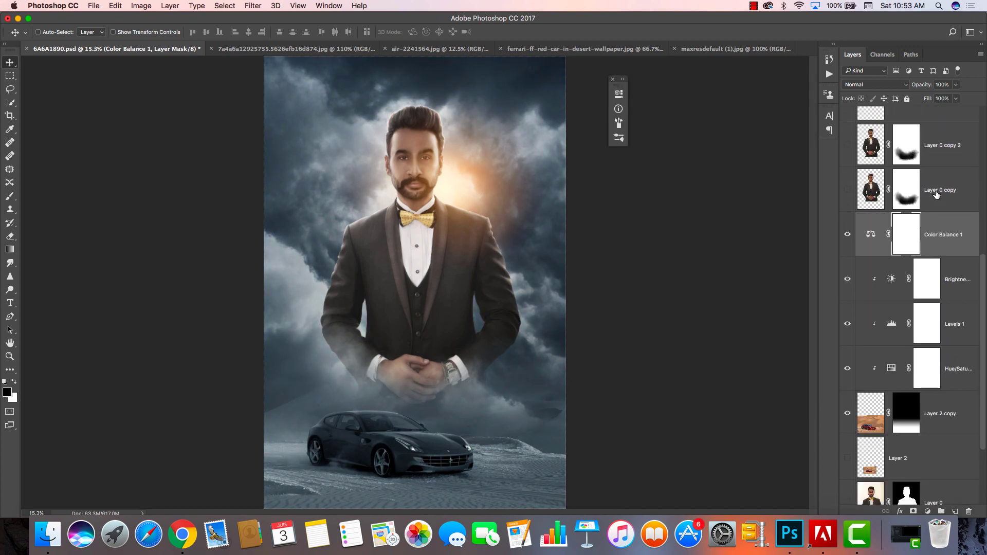
{"action": "left_click", "coordinate": [841, 137]}
{"action": "key", "text": "ctrl+j"}
{"action": "left_click", "coordinate": [253, 6]}
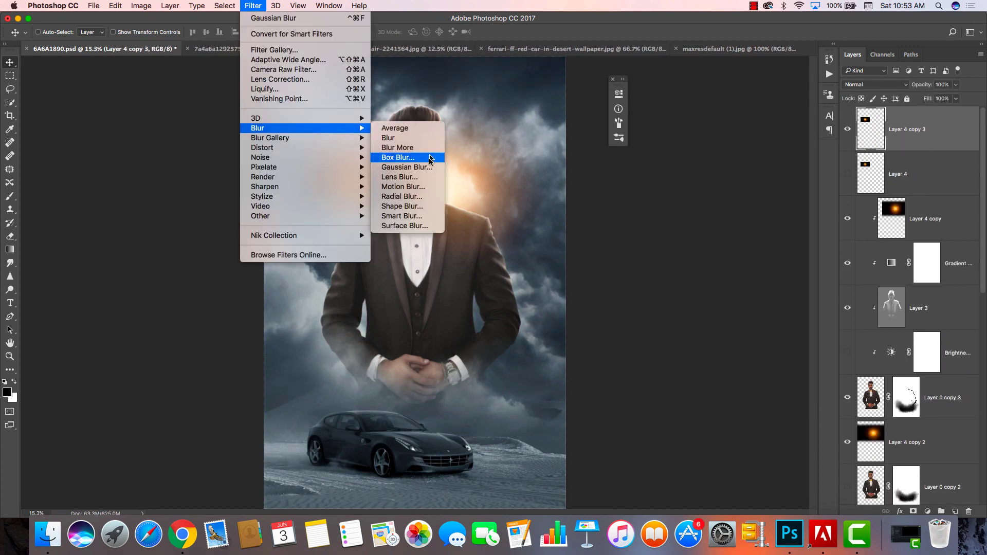
{"action": "left_click", "coordinate": [429, 159]}
{"action": "left_click_drag", "start_coordinate": [657, 289], "coordinate": [639, 293]}
{"action": "left_click", "coordinate": [725, 152]}
Set the blurred glow to Screen mode and place it over the car's left headlight
{"action": "left_click", "coordinate": [874, 84]}
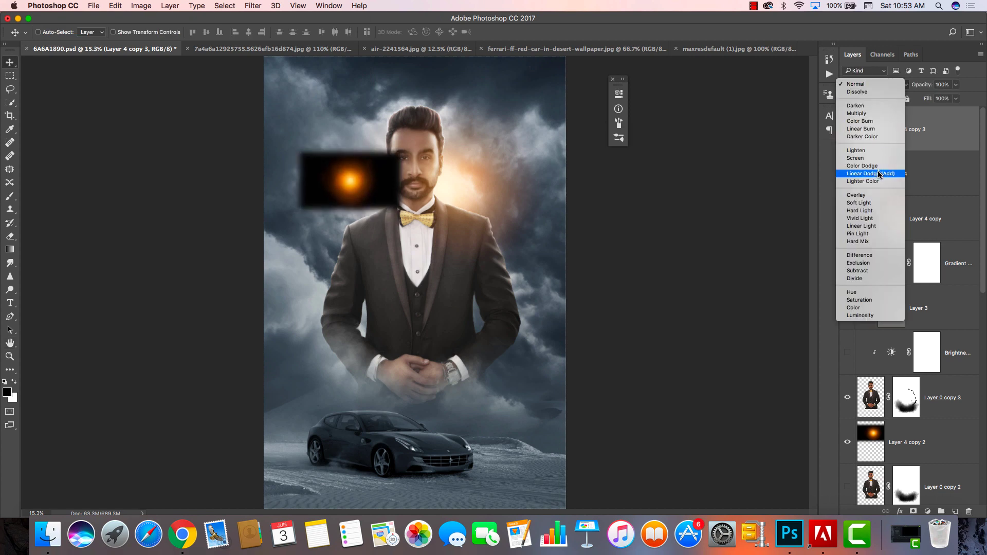
{"action": "left_click", "coordinate": [874, 160]}
{"action": "key", "text": "v"}
{"action": "left_click_drag", "start_coordinate": [404, 204], "coordinate": [465, 466]}
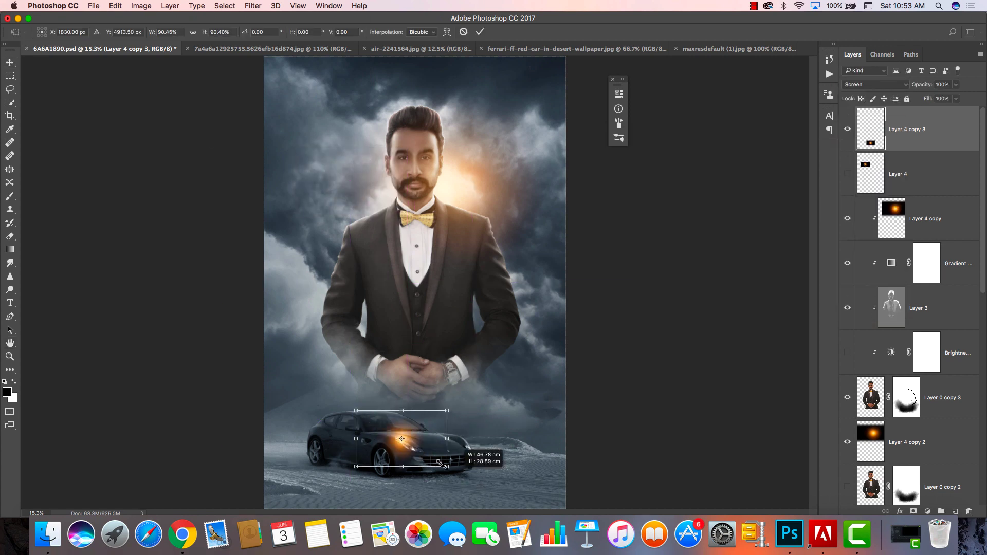
{"action": "left_click_drag", "start_coordinate": [462, 420], "coordinate": [525, 428]}
Duplicate the glow for the right headlight, keeping it in Screen blending
{"action": "key", "text": "ctrl+j"}
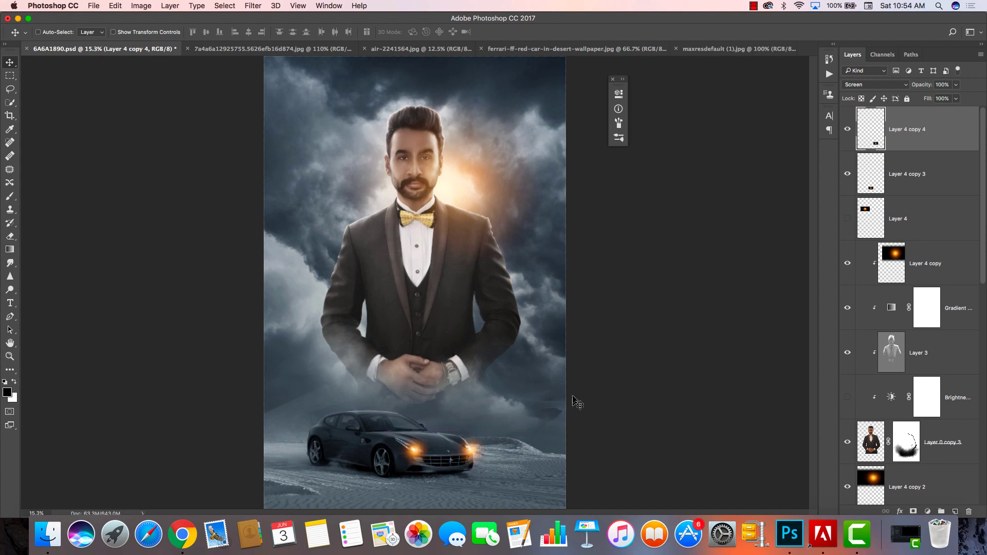
{"action": "left_click", "coordinate": [874, 85]}
{"action": "left_click", "coordinate": [864, 8]}
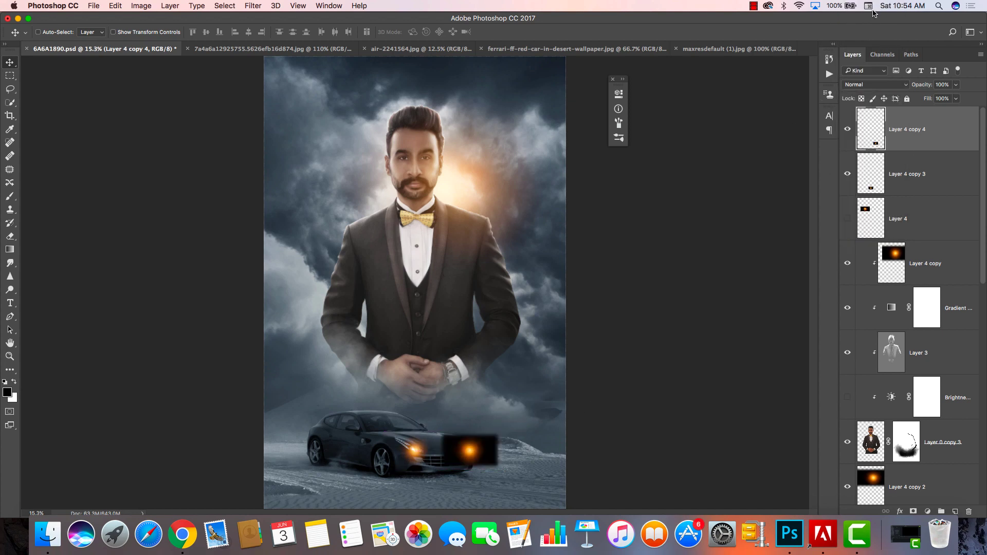
{"action": "left_click", "coordinate": [874, 85]}
{"action": "left_click", "coordinate": [864, 166]}
Add a Color Lookup adjustment layer using the Moonlight.3DL lookup table
{"action": "left_click", "coordinate": [928, 511]}
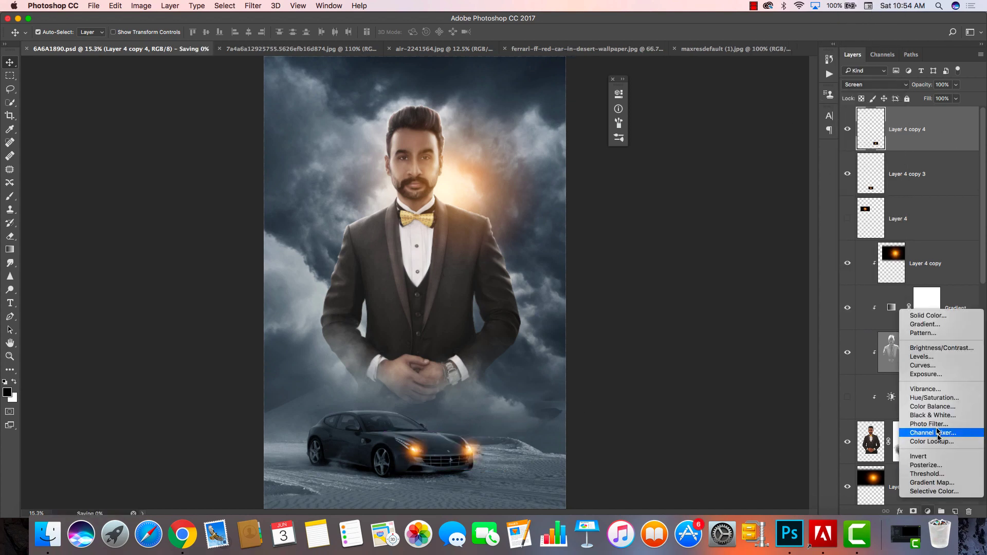
{"action": "left_click", "coordinate": [920, 477]}
{"action": "left_click_drag", "start_coordinate": [806, 84], "coordinate": [786, 84]}
{"action": "left_click", "coordinate": [771, 112]}
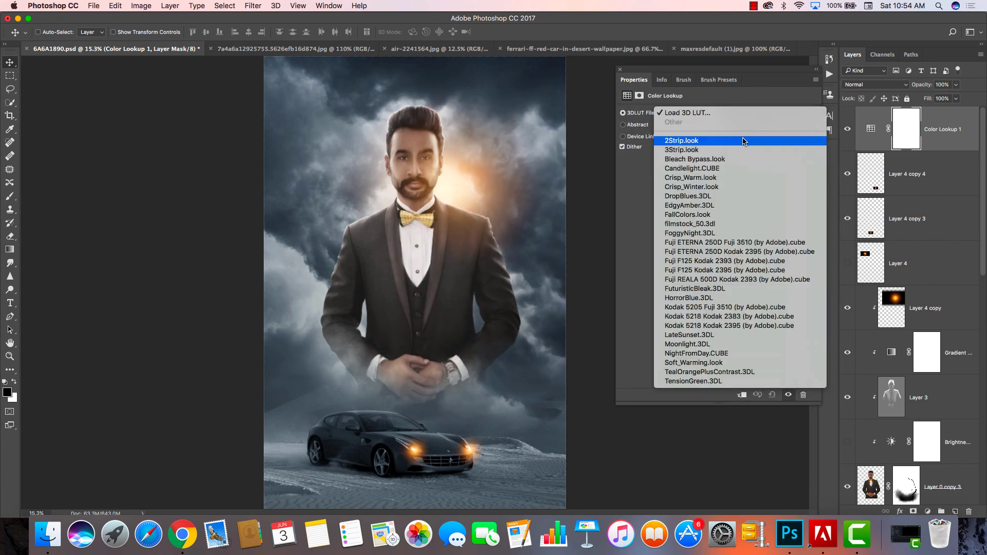
{"action": "left_click", "coordinate": [698, 348]}
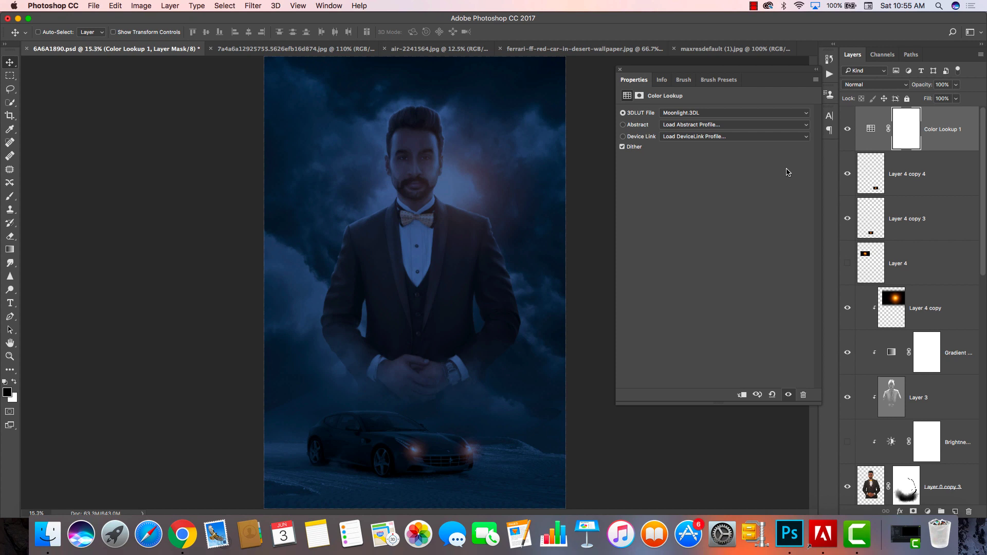
Blend the lookup in Screen mode, move it below Layer 4 copy 2, and set opacity to 29%
{"action": "left_click", "coordinate": [874, 84]}
{"action": "left_click", "coordinate": [869, 197]}
{"action": "left_click", "coordinate": [874, 85]}
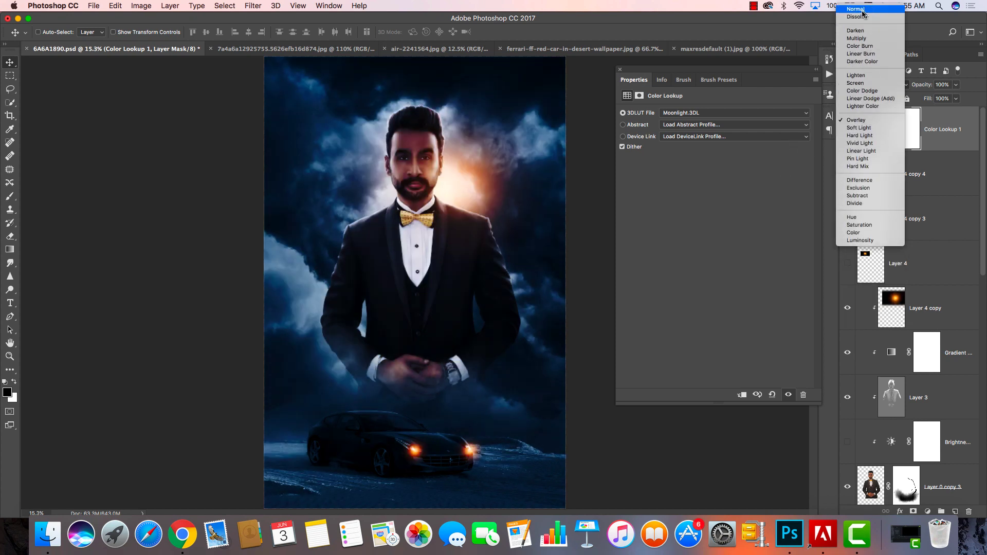
{"action": "left_click", "coordinate": [862, 11]}
{"action": "left_click", "coordinate": [874, 84]}
{"action": "left_click", "coordinate": [869, 155]}
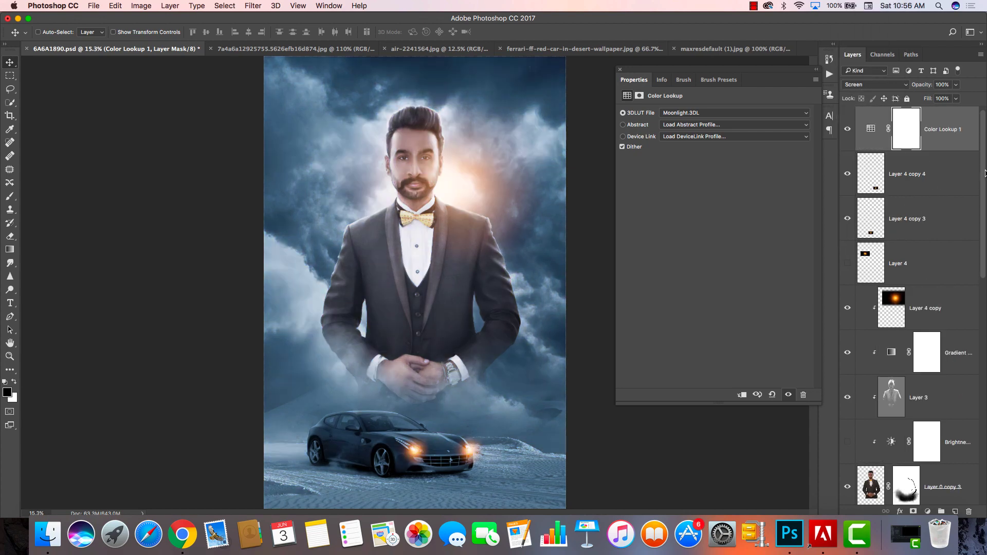
{"action": "mouse_move", "coordinate": [939, 149]}
{"action": "left_mouse_down"}
{"action": "mouse_move", "coordinate": [897, 501]}
{"action": "mouse_move", "coordinate": [893, 410]}
{"action": "left_mouse_up"}
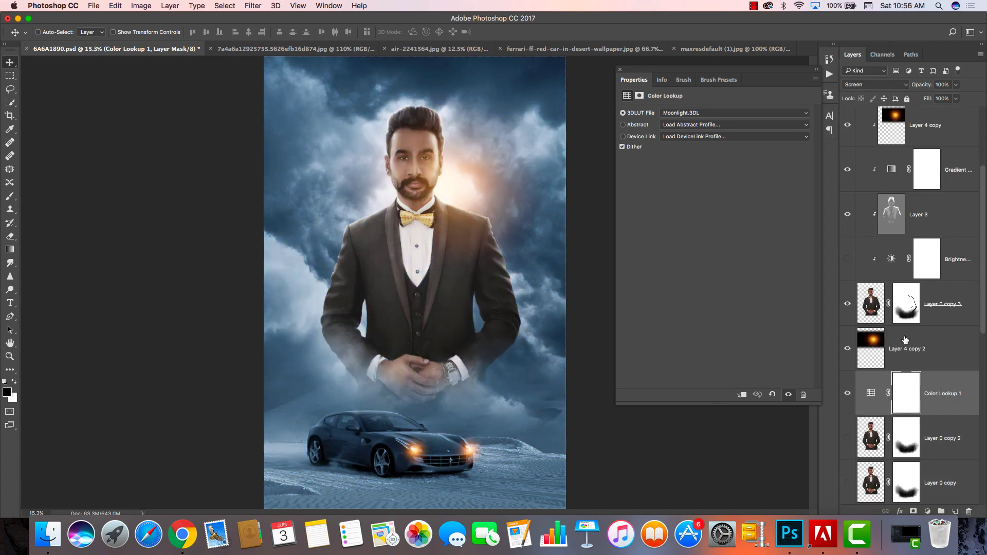
{"action": "left_click_drag", "start_coordinate": [920, 84], "coordinate": [884, 103]}
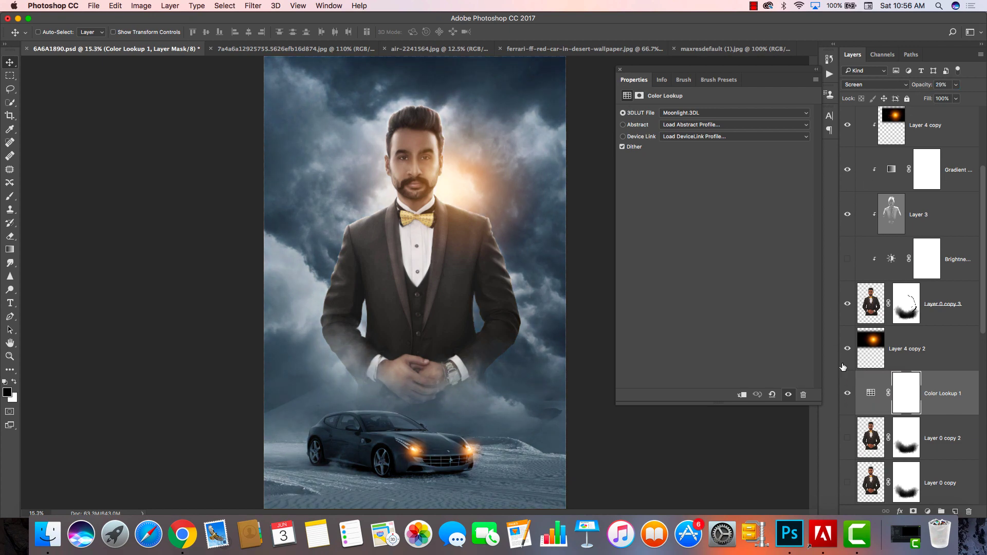
{"action": "scroll", "coordinate": [874, 360], "scroll_direction": "down", "scroll_amount": 10}
Apply a Field Blur from the Blur Gallery to the Layer 1 copy clouds
{"action": "left_click", "coordinate": [905, 438]}
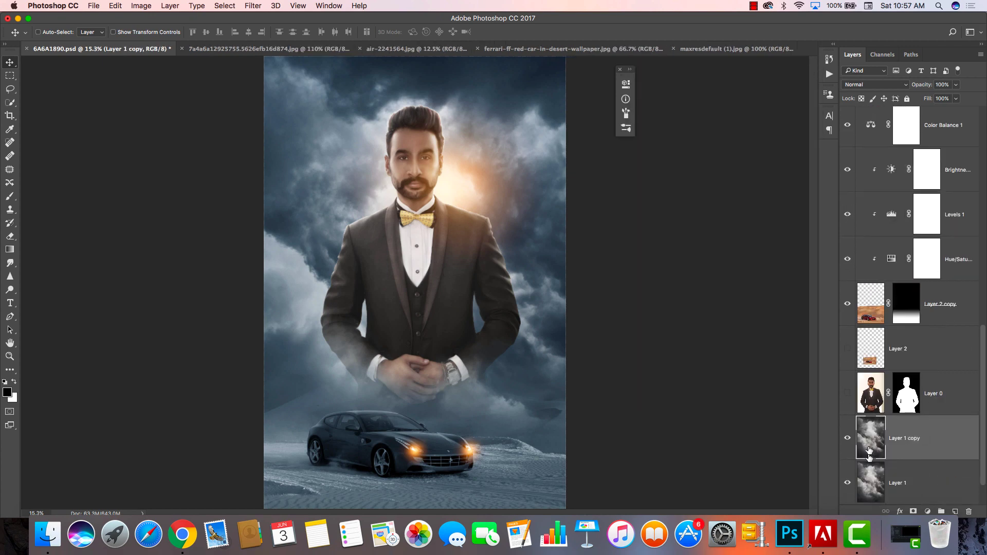
{"action": "left_click", "coordinate": [253, 6]}
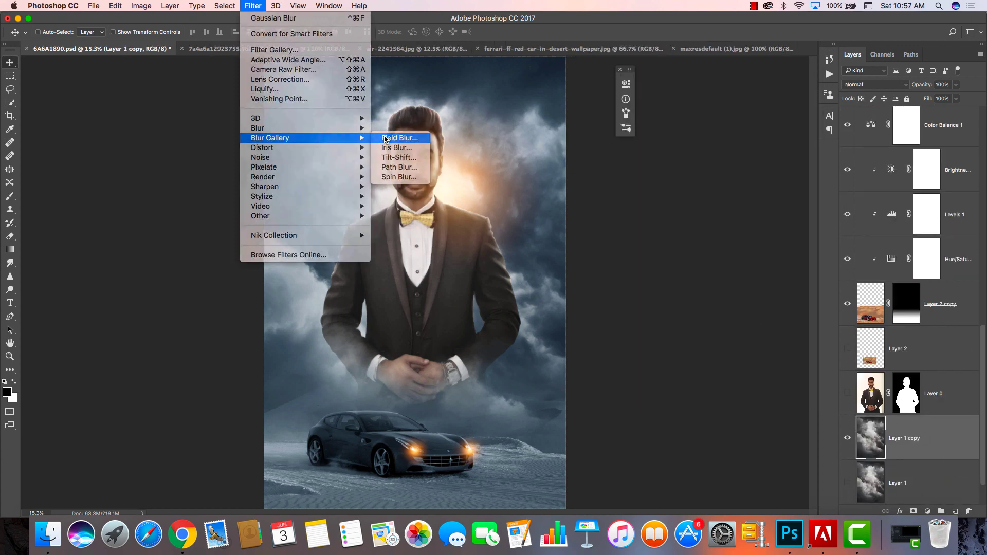
{"action": "left_click", "coordinate": [397, 135]}
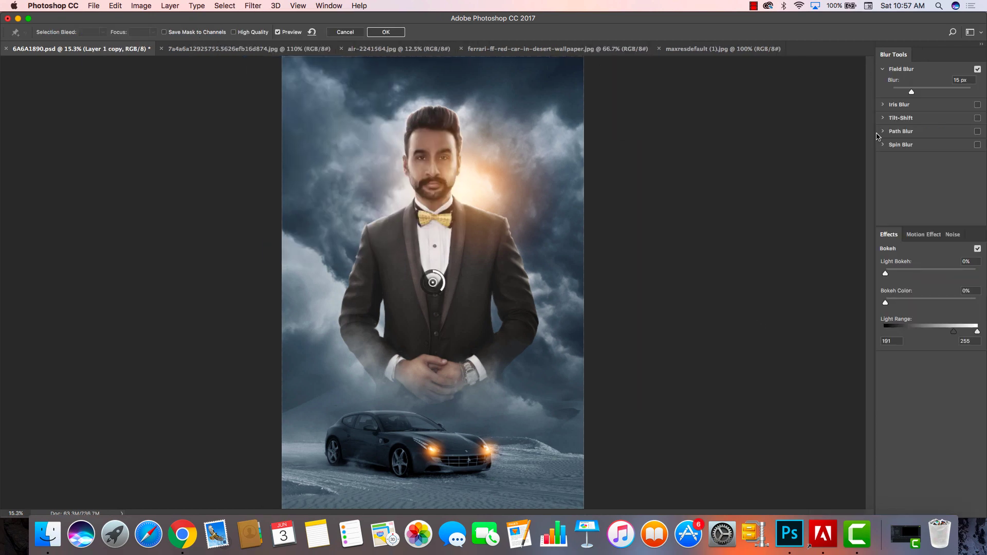
{"action": "left_click", "coordinate": [393, 33]}
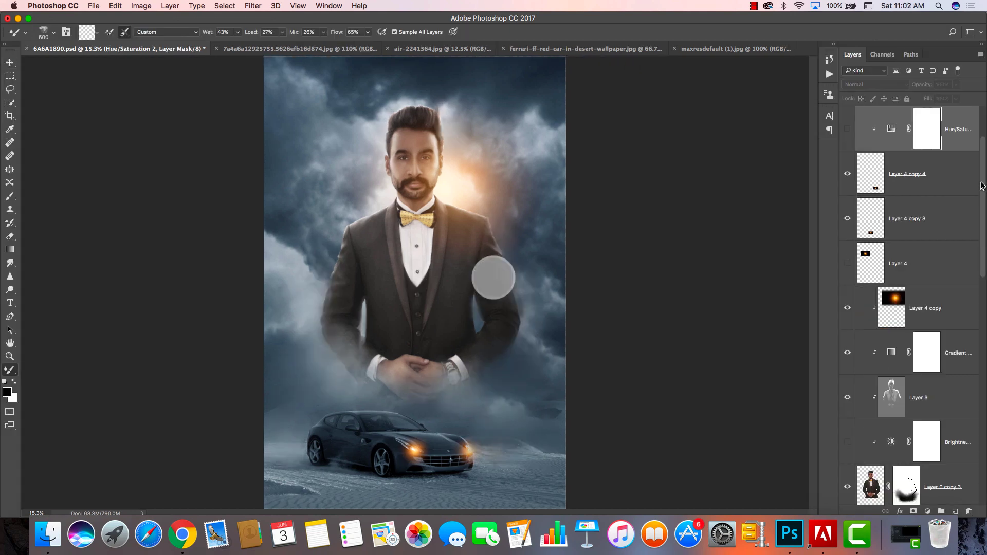
Select the merged Layer 7, save the document, and go to the Nik Collection filters
{"action": "left_click_drag", "start_coordinate": [983, 186], "coordinate": [983, 149]}
{"action": "left_click", "coordinate": [944, 132]}
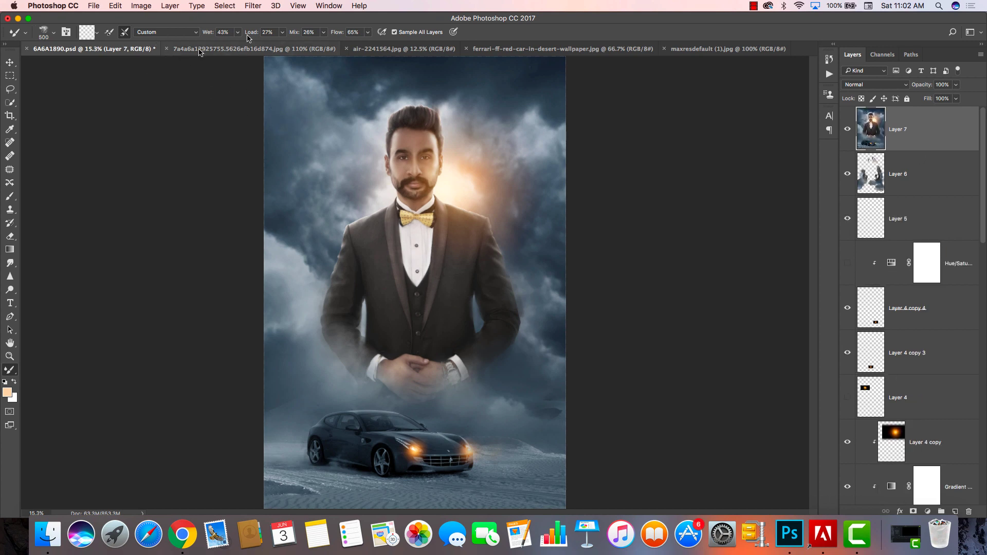
{"action": "left_click", "coordinate": [257, 6]}
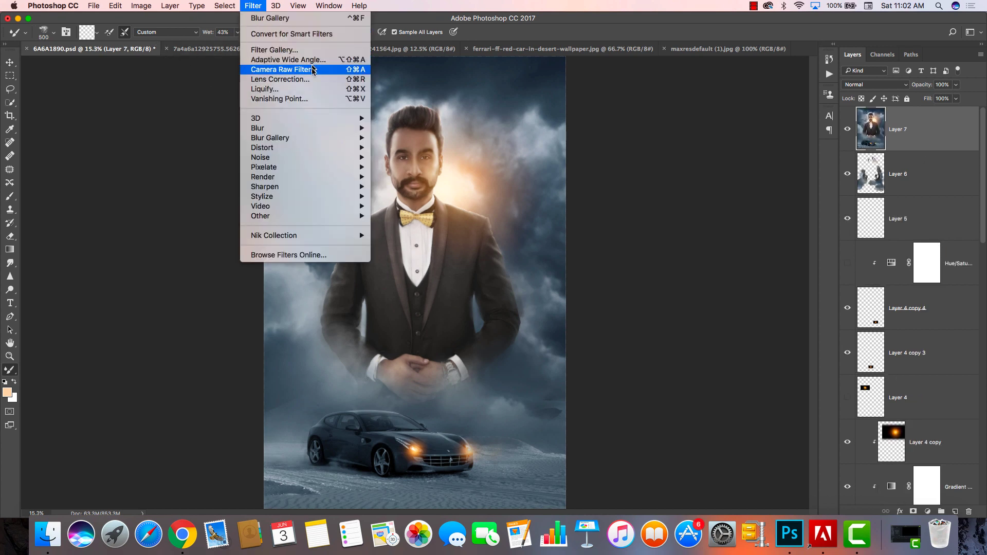
{"action": "key", "text": "Escape"}
{"action": "key", "text": "super+s"}
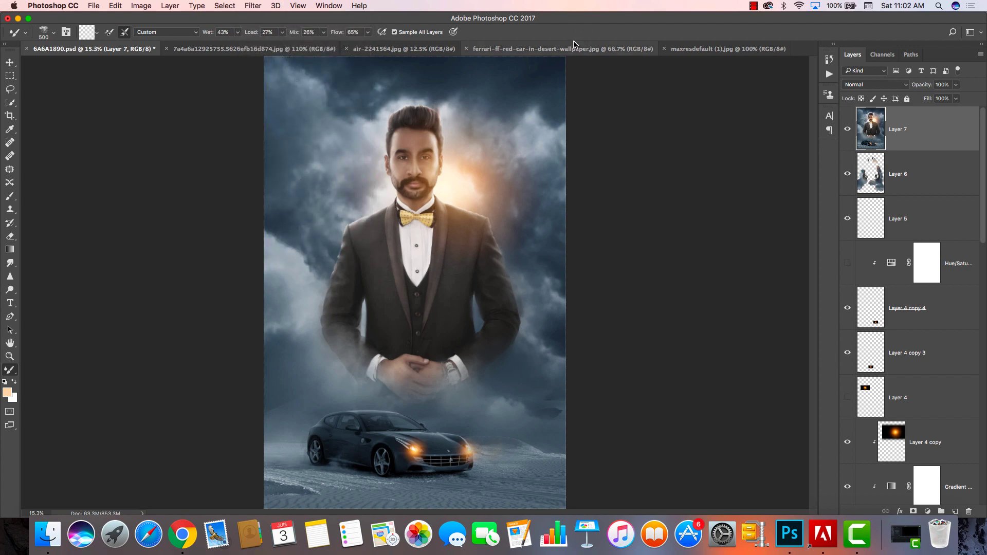
{"action": "left_click", "coordinate": [253, 6]}
{"action": "mouse_move", "coordinate": [304, 235]}
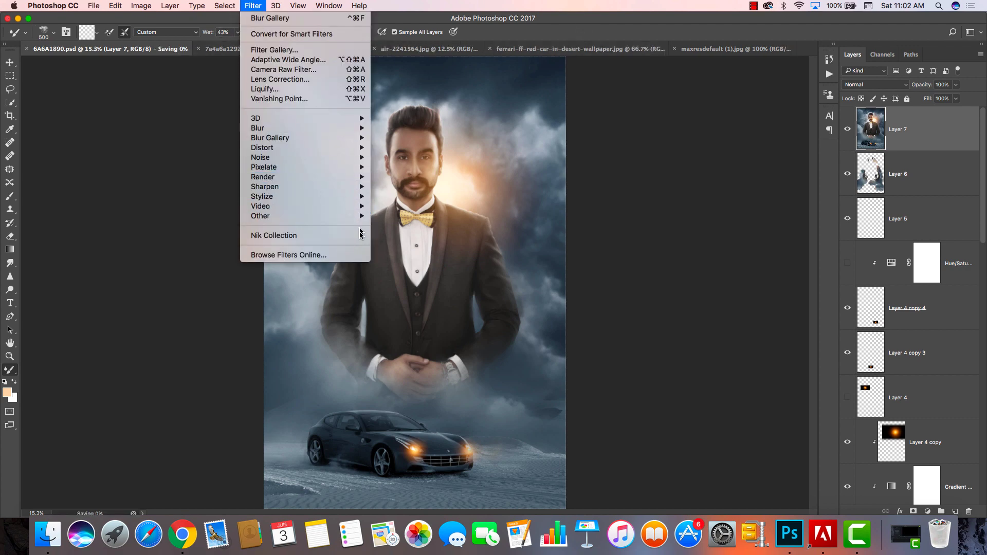
Launch Color Efex Pro 4 full-screen and set Cross Processing to the Y06 method
{"action": "left_click", "coordinate": [419, 247]}
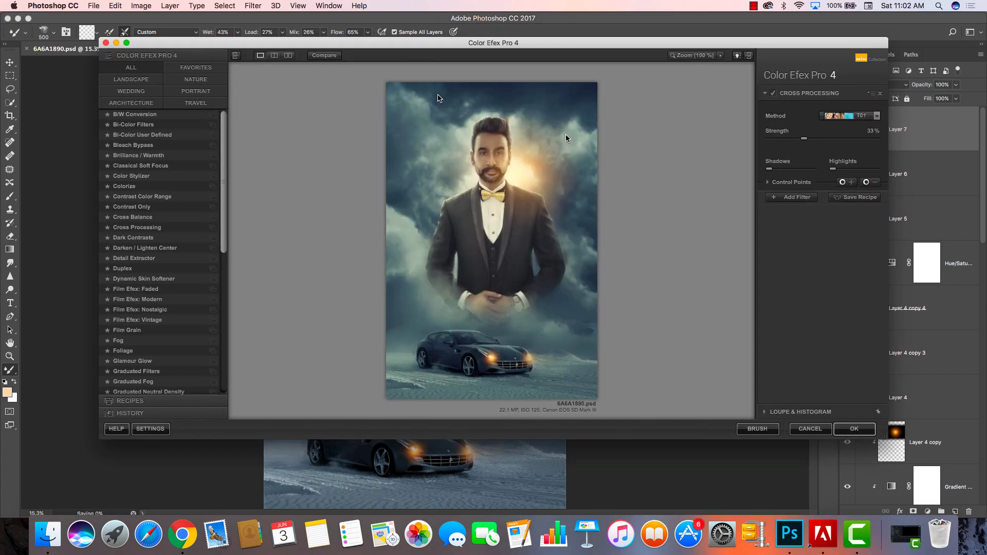
{"action": "left_click", "coordinate": [127, 42]}
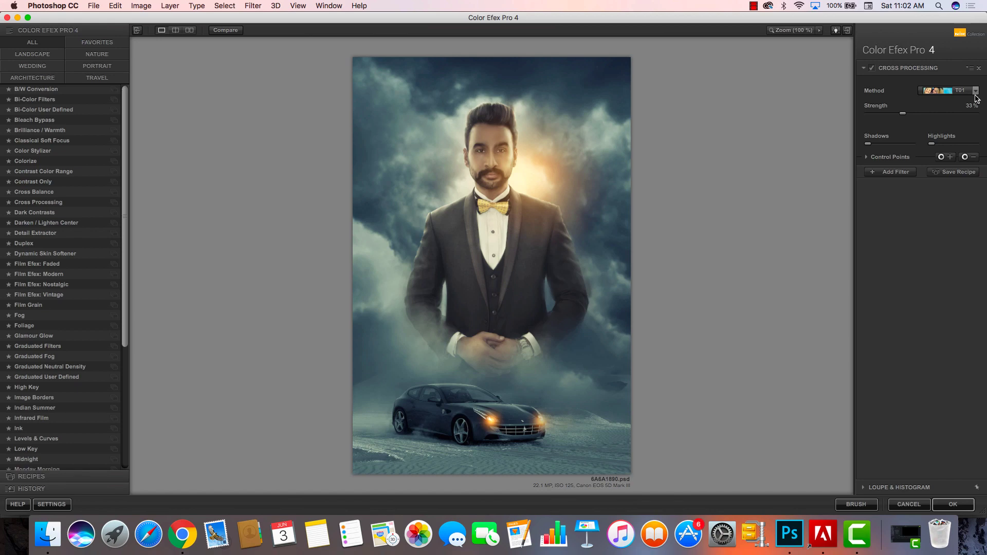
{"action": "left_click", "coordinate": [975, 92]}
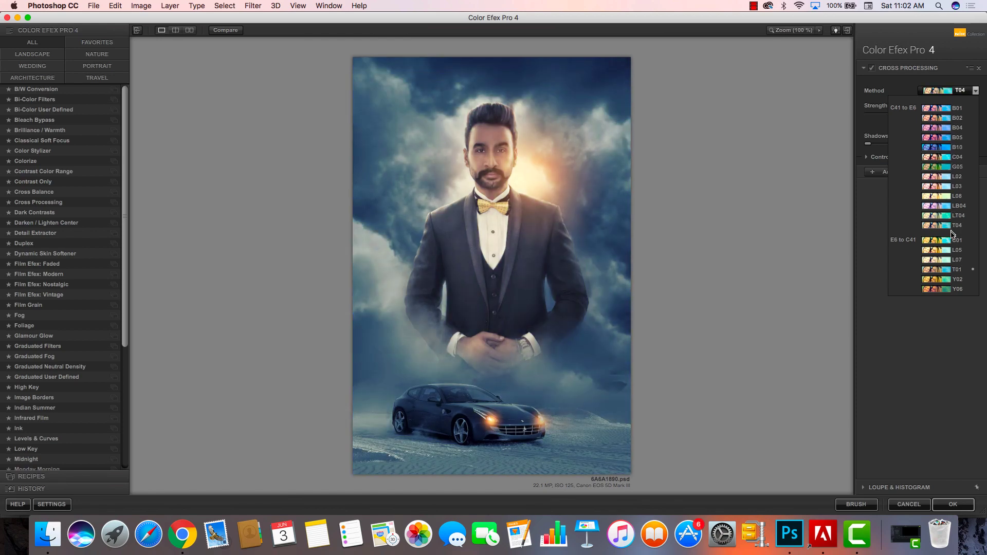
{"action": "left_click", "coordinate": [959, 290]}
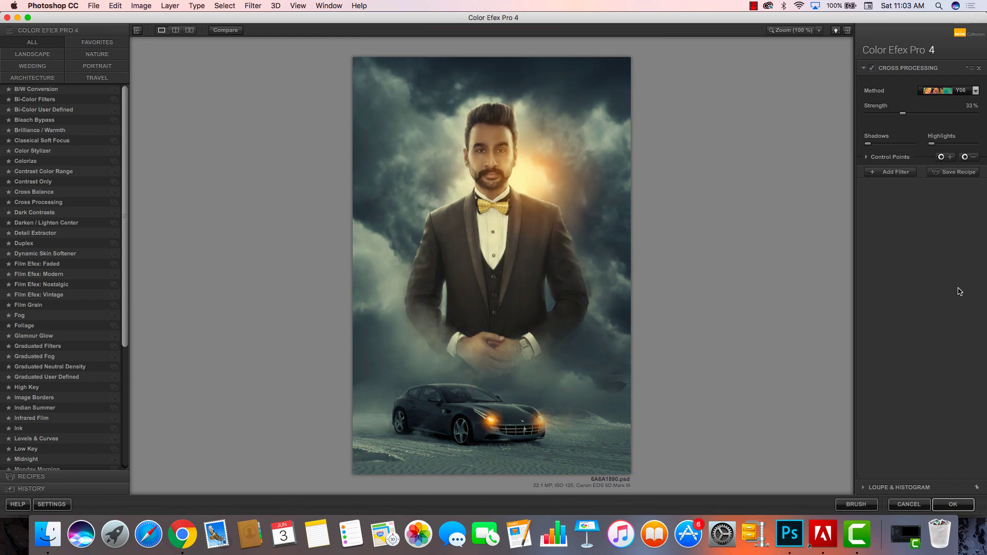
Add a Detail Extractor filter with its slider at about 7%
{"action": "left_click", "coordinate": [899, 173]}
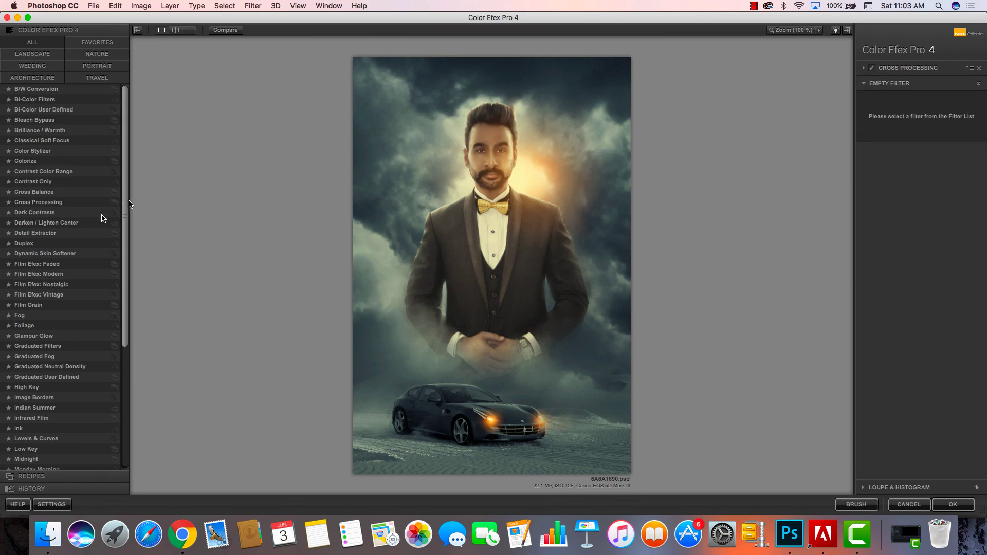
{"action": "left_click", "coordinate": [57, 234]}
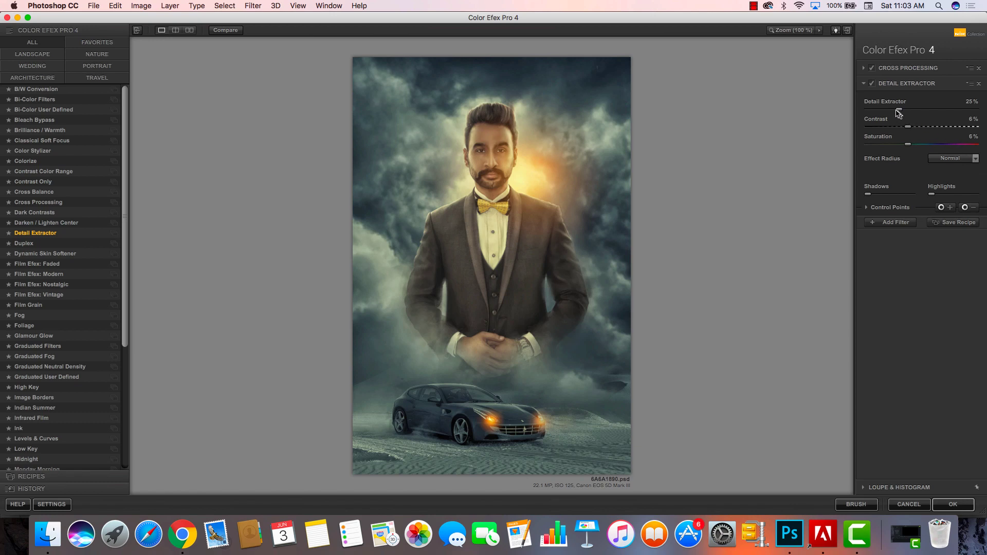
{"action": "left_click_drag", "start_coordinate": [900, 113], "coordinate": [865, 116]}
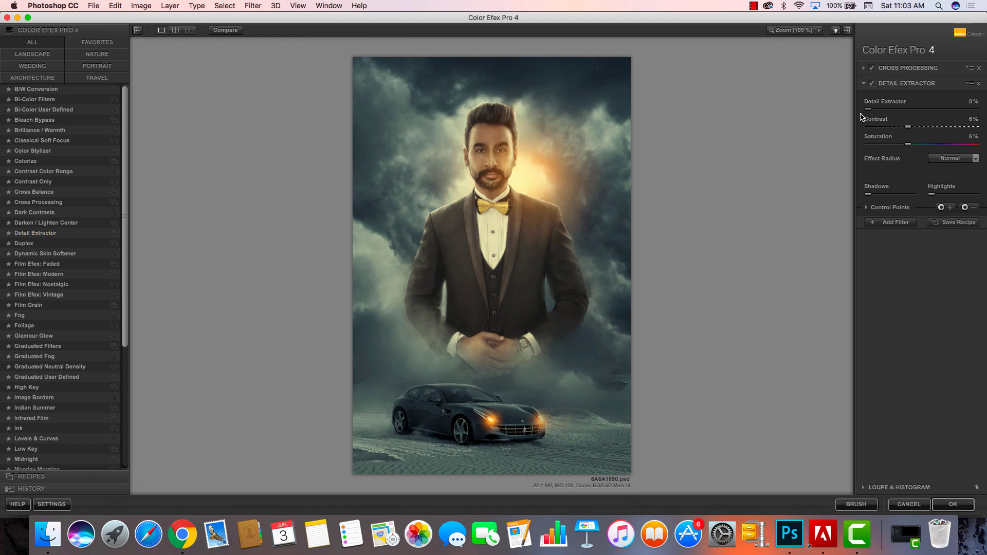
{"action": "left_click_drag", "start_coordinate": [869, 109], "coordinate": [915, 112]}
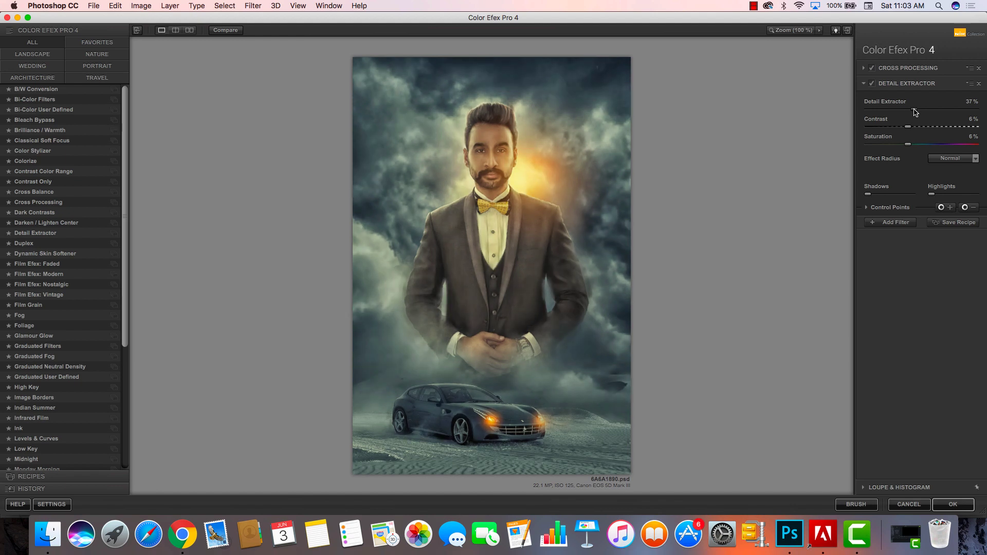
{"action": "mouse_move", "coordinate": [915, 110]}
{"action": "left_mouse_down"}
{"action": "mouse_move", "coordinate": [869, 121]}
{"action": "mouse_move", "coordinate": [878, 122]}
{"action": "left_mouse_up"}
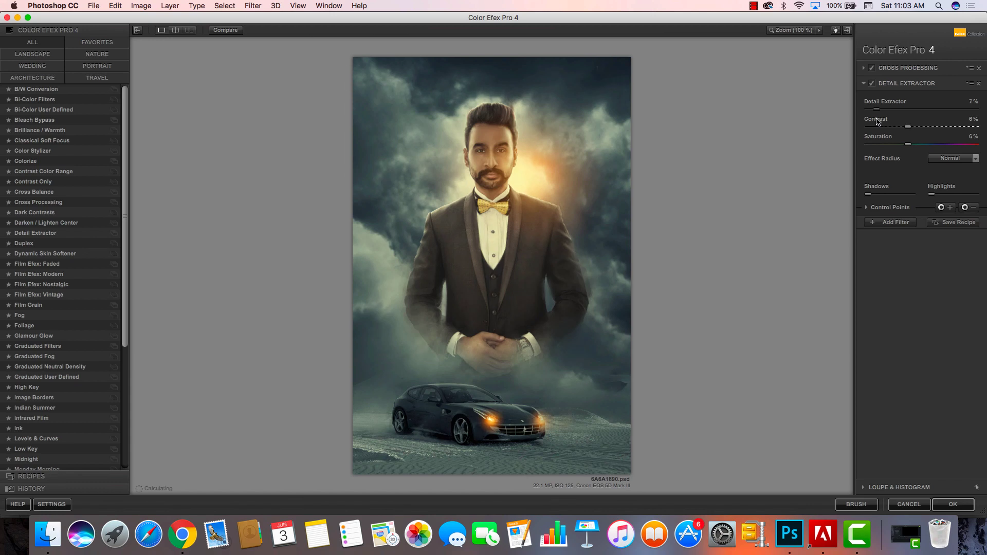
{"action": "left_click", "coordinate": [893, 222]}
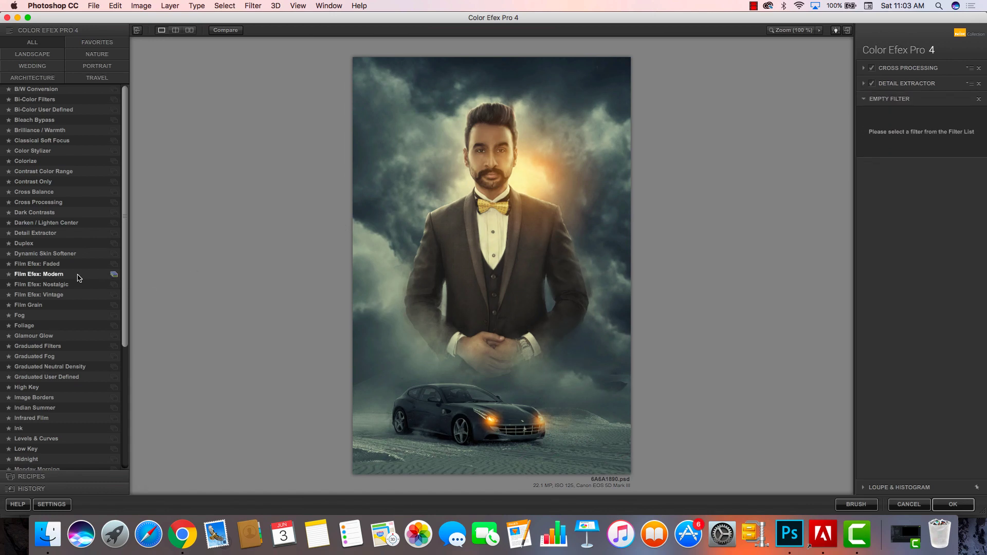
Add Fog at about 10% and Contrast Only with 0% contrast and 31% soft contrast, then apply
{"action": "left_click", "coordinate": [29, 316]}
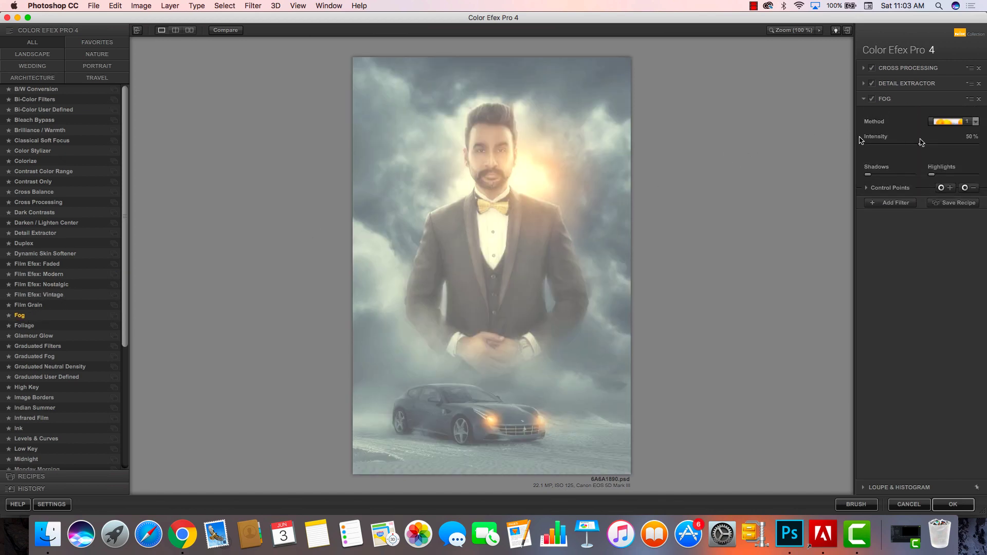
{"action": "left_click_drag", "start_coordinate": [923, 147], "coordinate": [882, 149]}
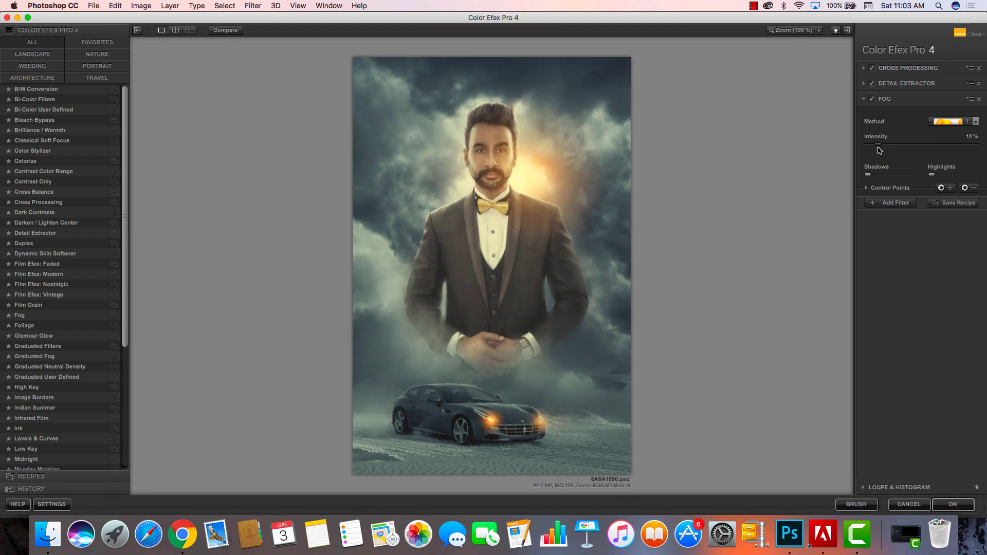
{"action": "left_click", "coordinate": [896, 203]}
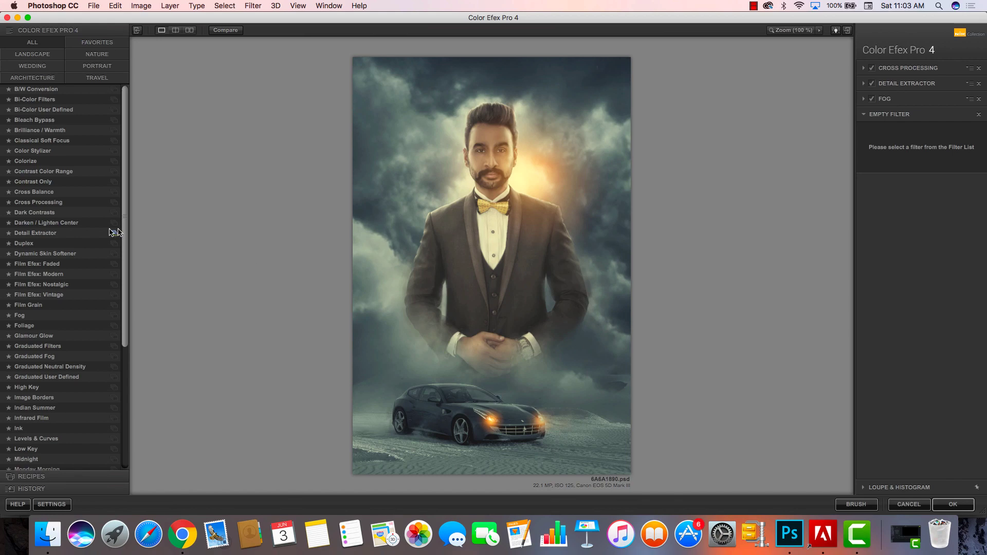
{"action": "left_click", "coordinate": [32, 182]}
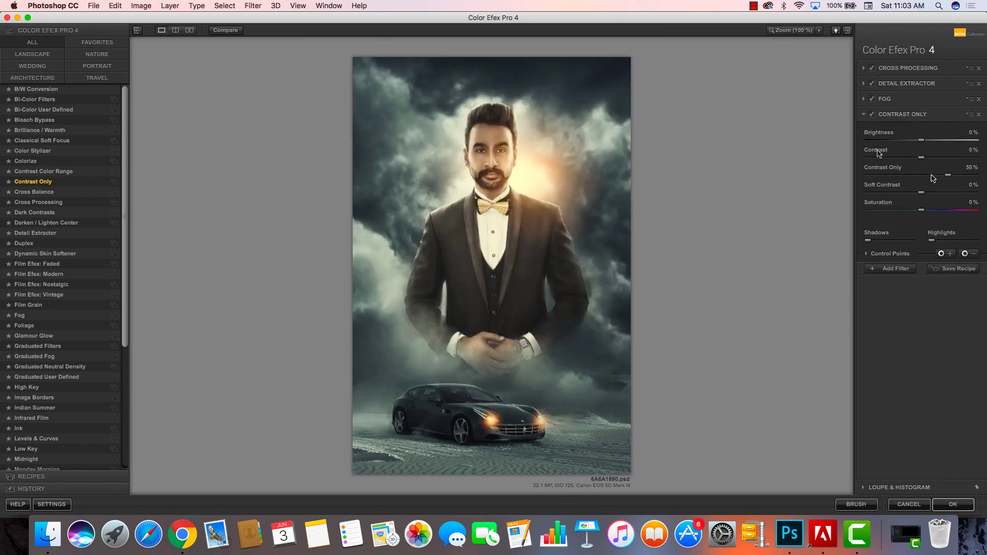
{"action": "left_click_drag", "start_coordinate": [949, 177], "coordinate": [926, 179]}
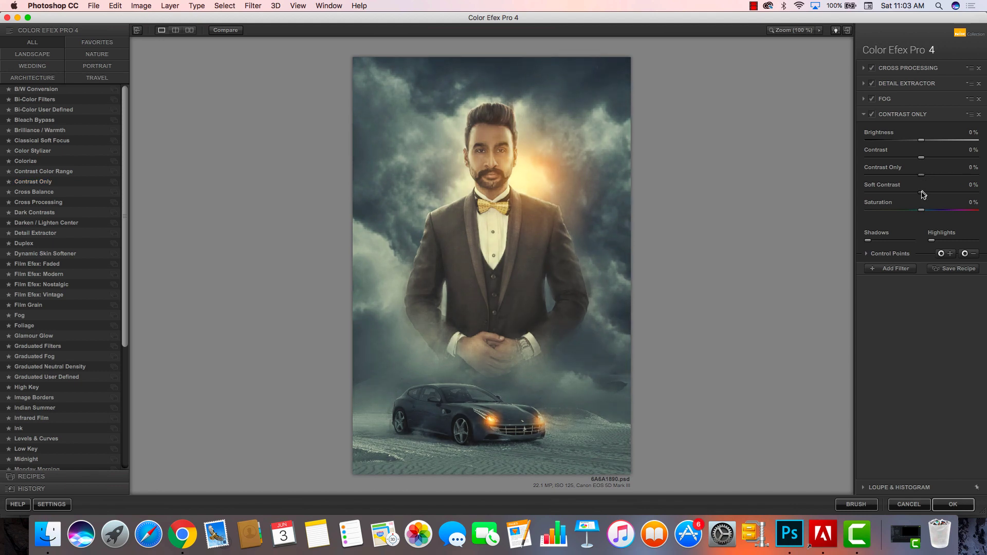
{"action": "left_click_drag", "start_coordinate": [923, 194], "coordinate": [940, 195]}
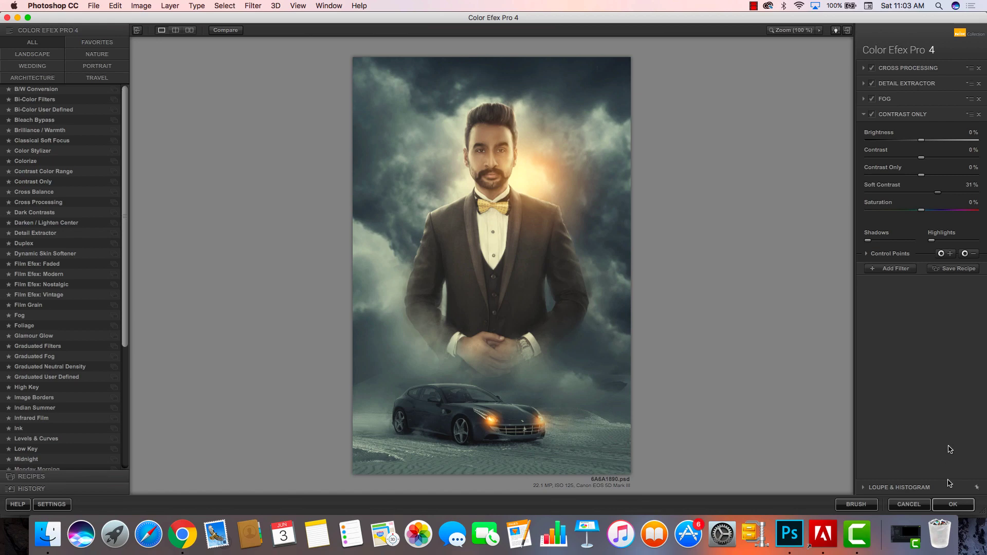
{"action": "left_click", "coordinate": [951, 508]}
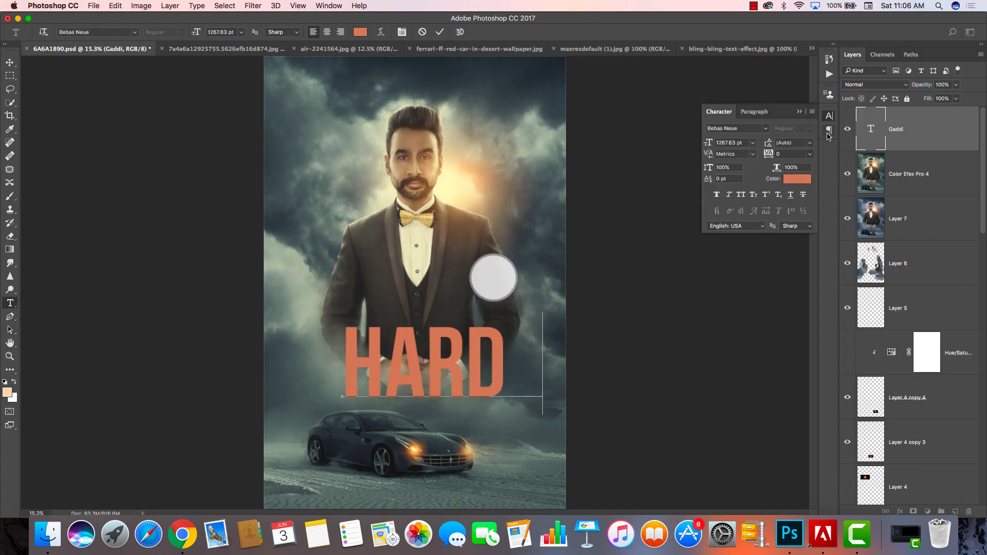
Commit the HARDEEP title, shrink it to about 912 pt, and centre it below the man
{"action": "type", "text": "EE"}
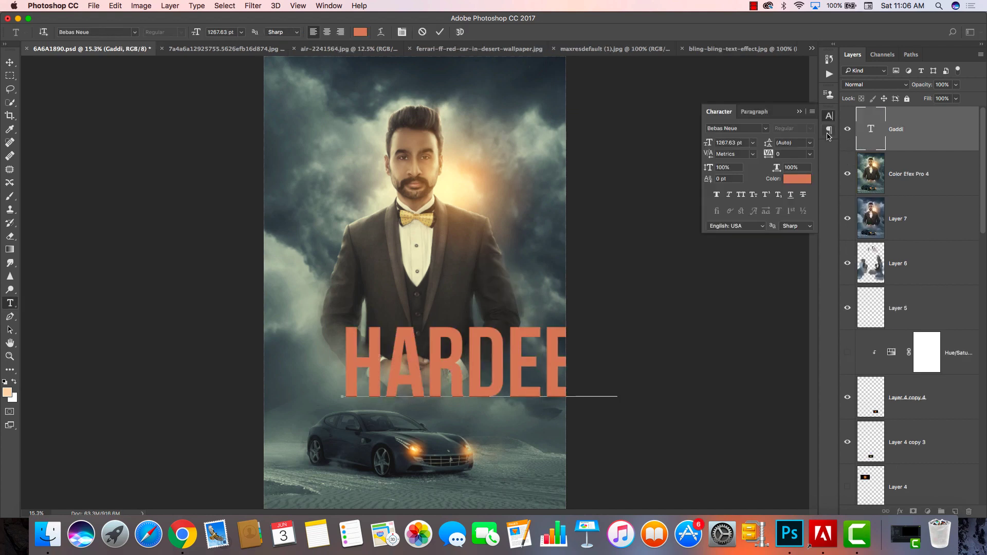
{"action": "left_click", "coordinate": [439, 32]}
{"action": "key", "text": "v"}
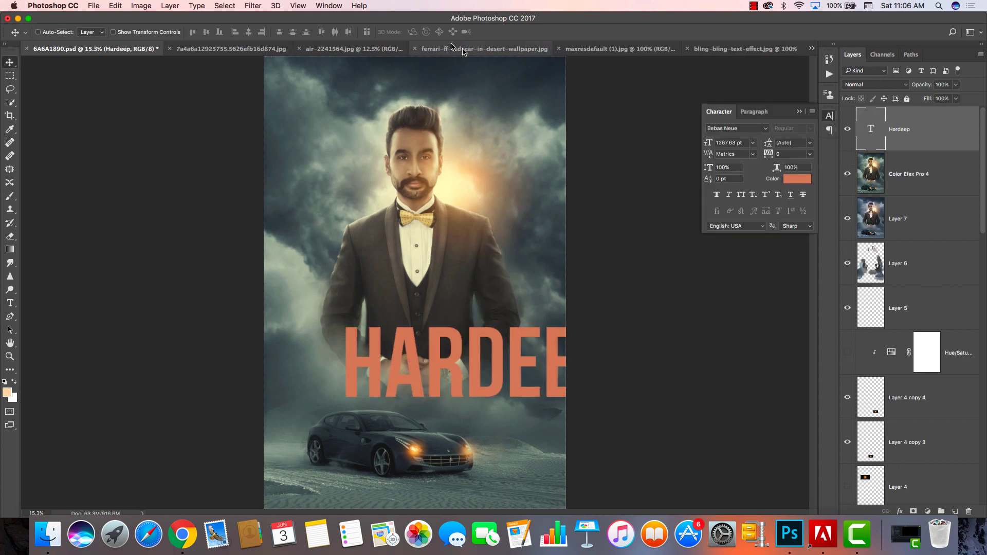
{"action": "left_click_drag", "start_coordinate": [514, 218], "coordinate": [458, 212]}
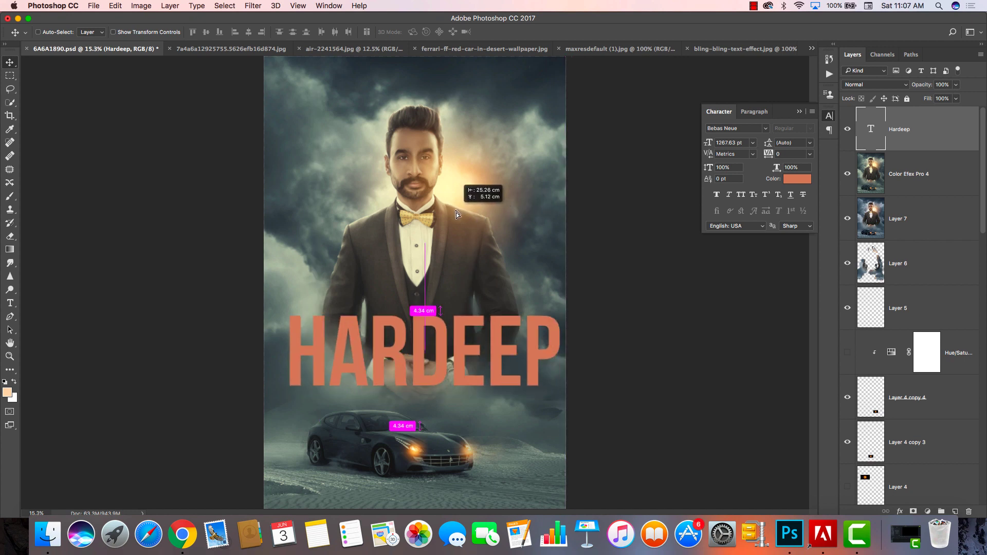
{"action": "left_click_drag", "start_coordinate": [713, 144], "coordinate": [679, 147]}
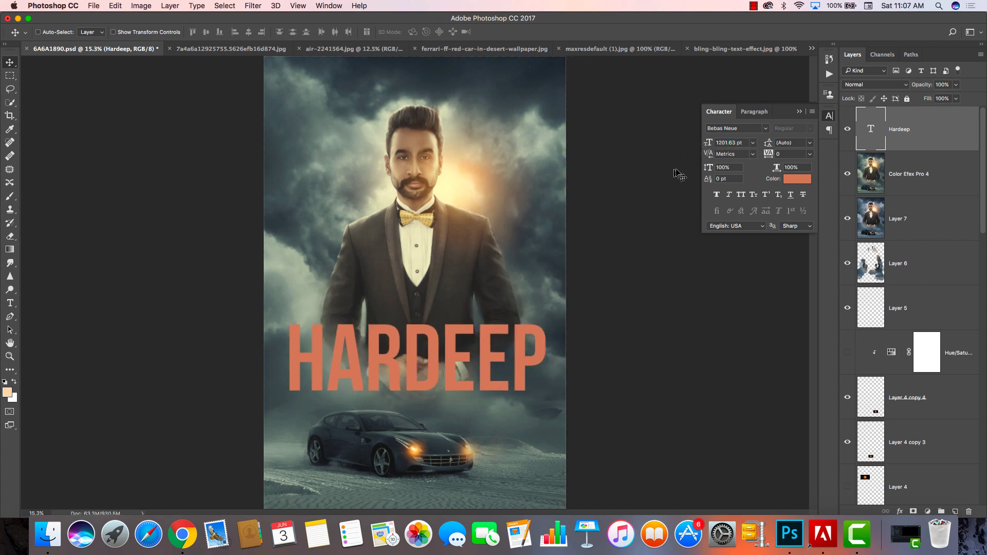
{"action": "mouse_move", "coordinate": [709, 144]}
{"action": "left_mouse_down"}
{"action": "mouse_move", "coordinate": [654, 149]}
{"action": "mouse_move", "coordinate": [686, 150]}
{"action": "left_mouse_up"}
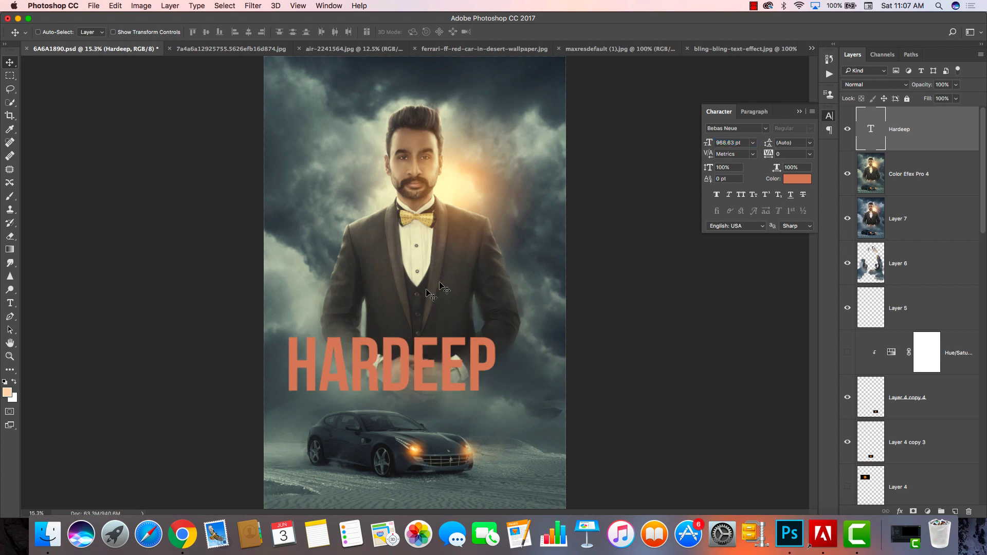
{"action": "mouse_move", "coordinate": [422, 311]}
{"action": "left_mouse_down"}
{"action": "mouse_move", "coordinate": [443, 329]}
{"action": "mouse_move", "coordinate": [442, 266]}
{"action": "left_mouse_up"}
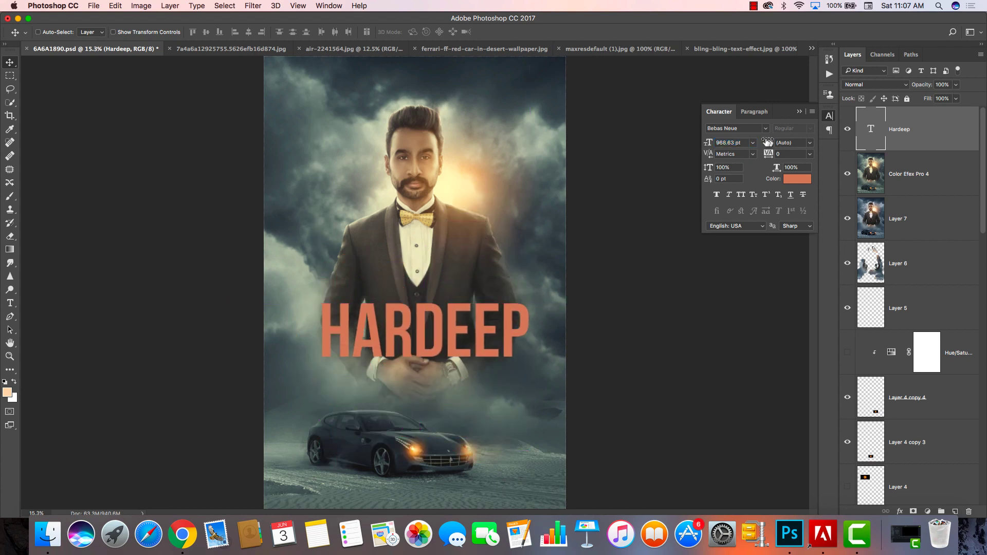
{"action": "left_click_drag", "start_coordinate": [708, 143], "coordinate": [534, 214]}
{"action": "mouse_move", "coordinate": [436, 308]}
{"action": "left_mouse_down"}
{"action": "mouse_move", "coordinate": [457, 315]}
{"action": "mouse_move", "coordinate": [449, 298]}
{"action": "left_mouse_up"}
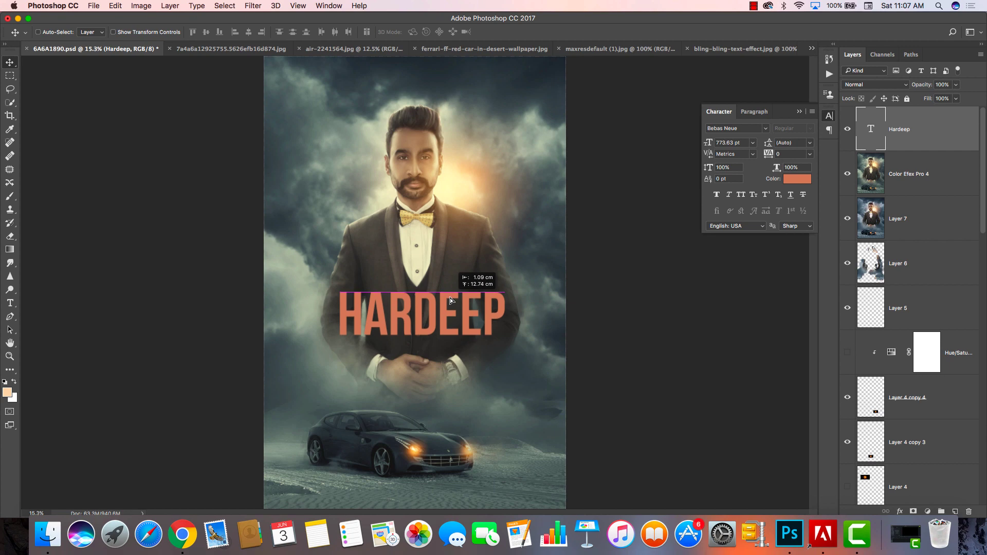
{"action": "left_click_drag", "start_coordinate": [450, 298], "coordinate": [450, 303]}
Make HARDEEP faux bold and nudge it down across the man's chest
{"action": "left_click", "coordinate": [766, 129]}
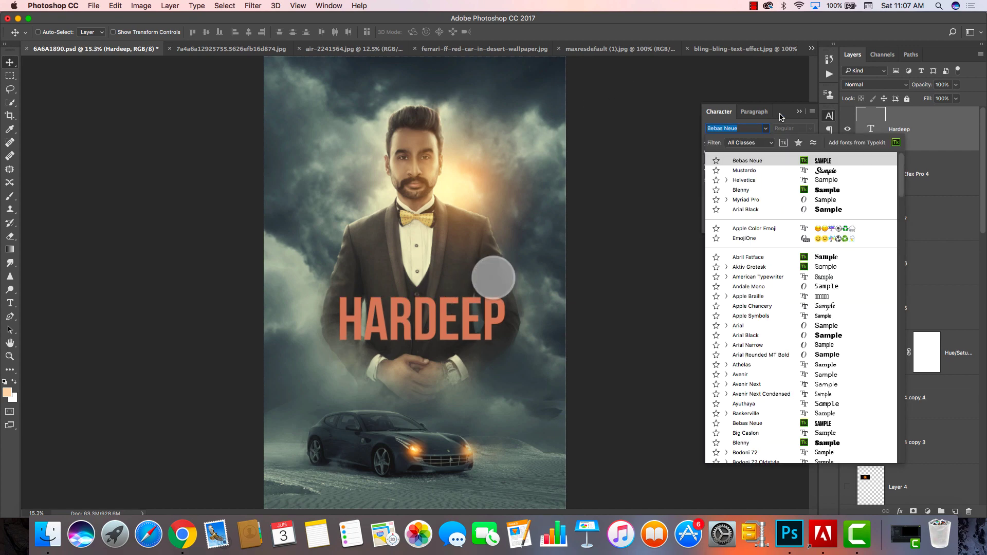
{"action": "left_click", "coordinate": [781, 118]}
{"action": "left_click", "coordinate": [717, 196]}
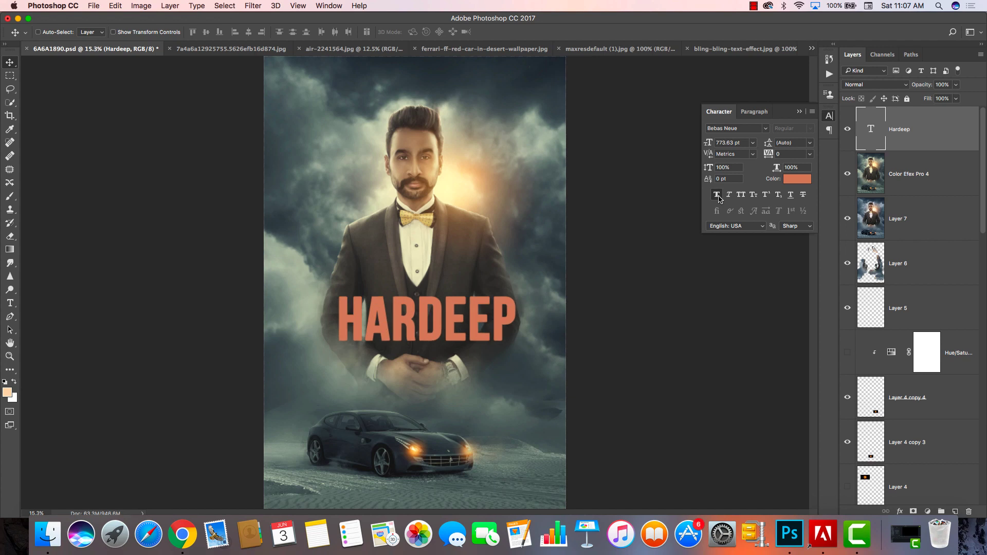
{"action": "left_click_drag", "start_coordinate": [417, 311], "coordinate": [414, 315]}
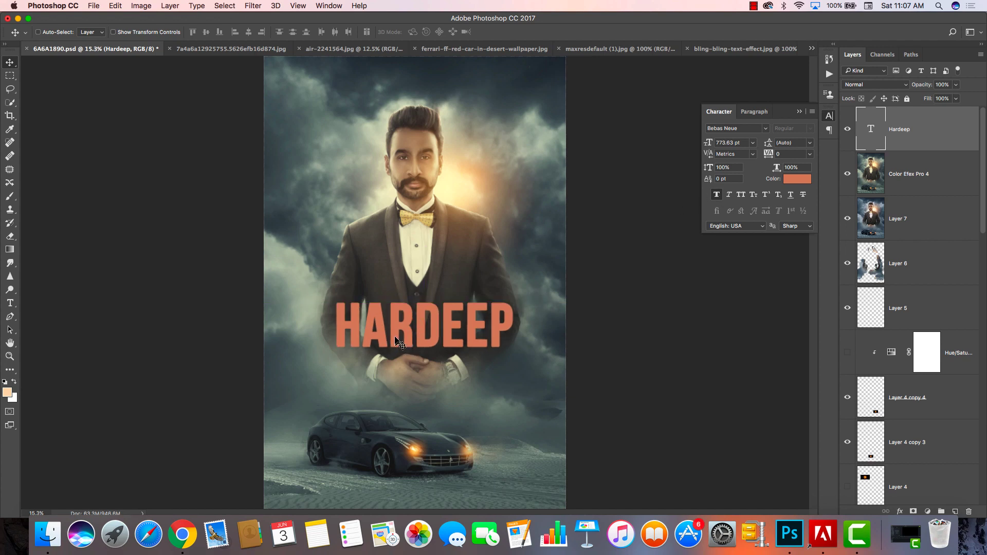
{"action": "left_click", "coordinate": [800, 112]}
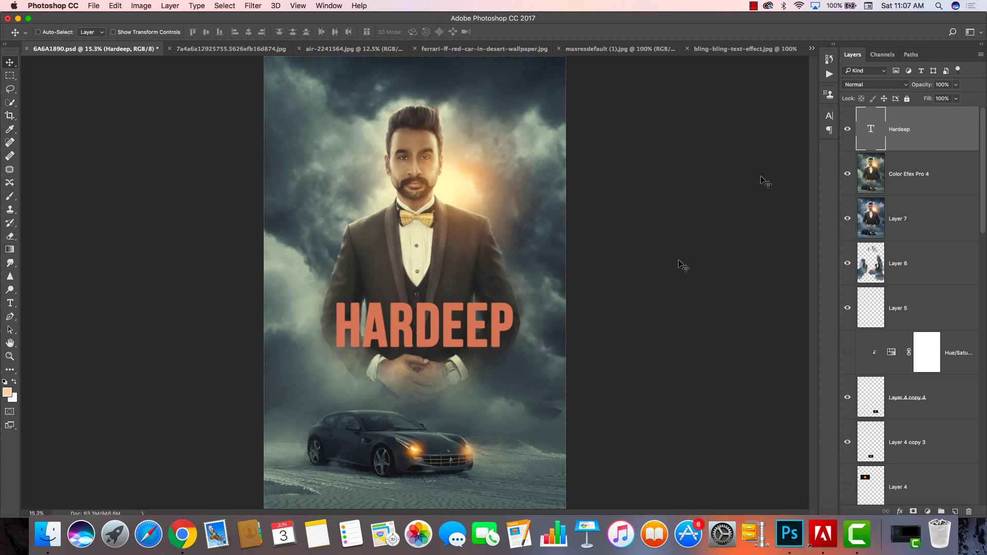
Open Blending Options for the HARDEEP layer and enable Gradient Overlay
{"action": "right_click", "coordinate": [921, 132]}
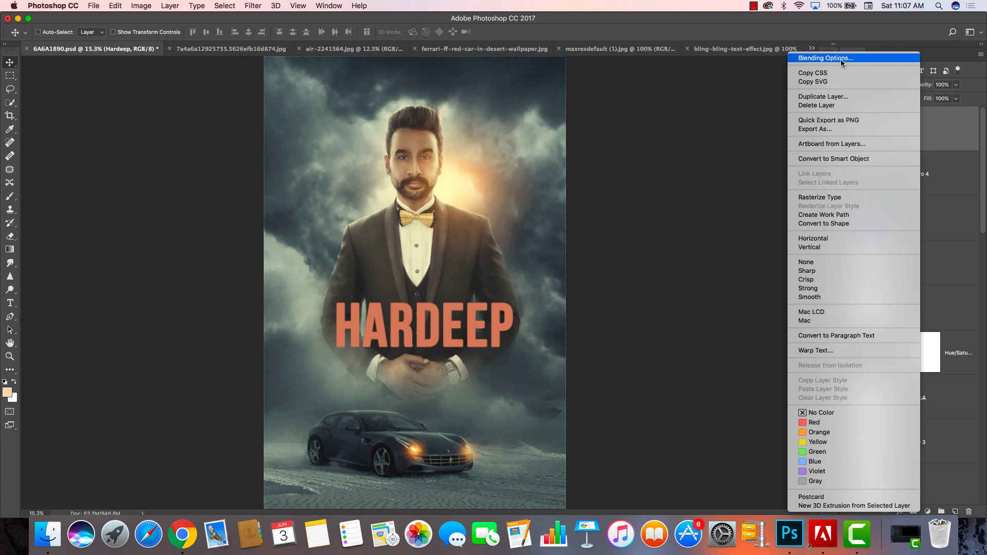
{"action": "left_click", "coordinate": [850, 59]}
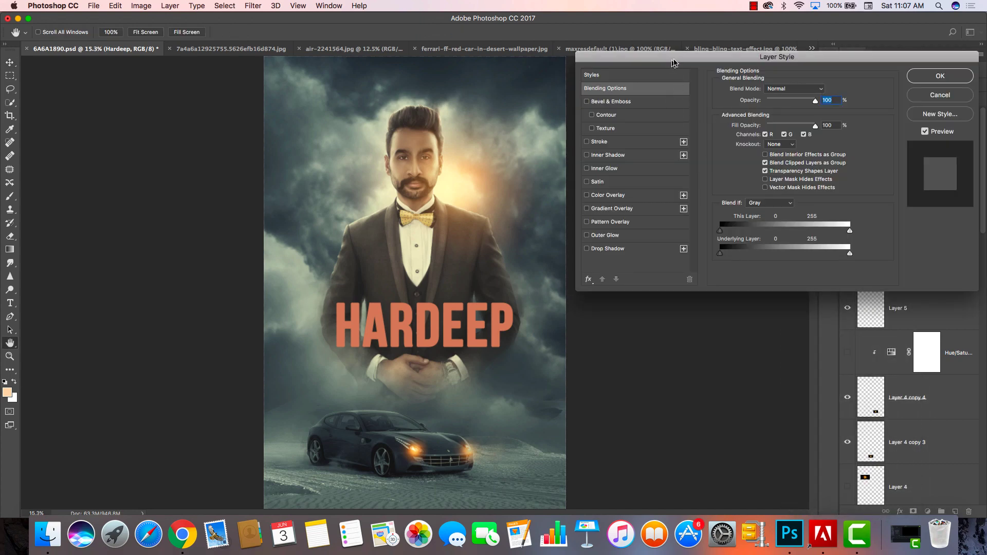
{"action": "left_click_drag", "start_coordinate": [677, 58], "coordinate": [660, 59]}
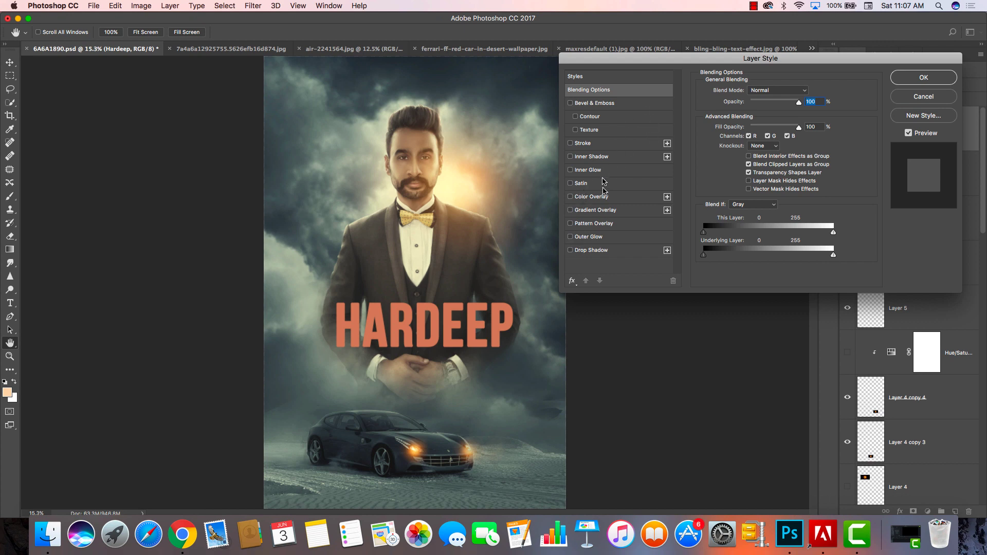
{"action": "left_click", "coordinate": [570, 211]}
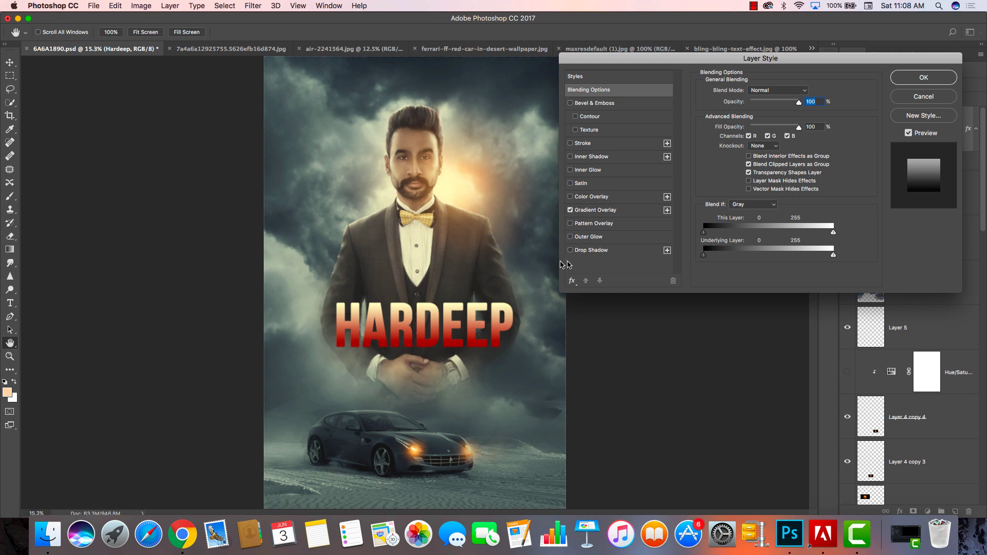
Choose the Violet, Orange gradient preset and set its right stop to light peach
{"action": "left_click", "coordinate": [595, 215]}
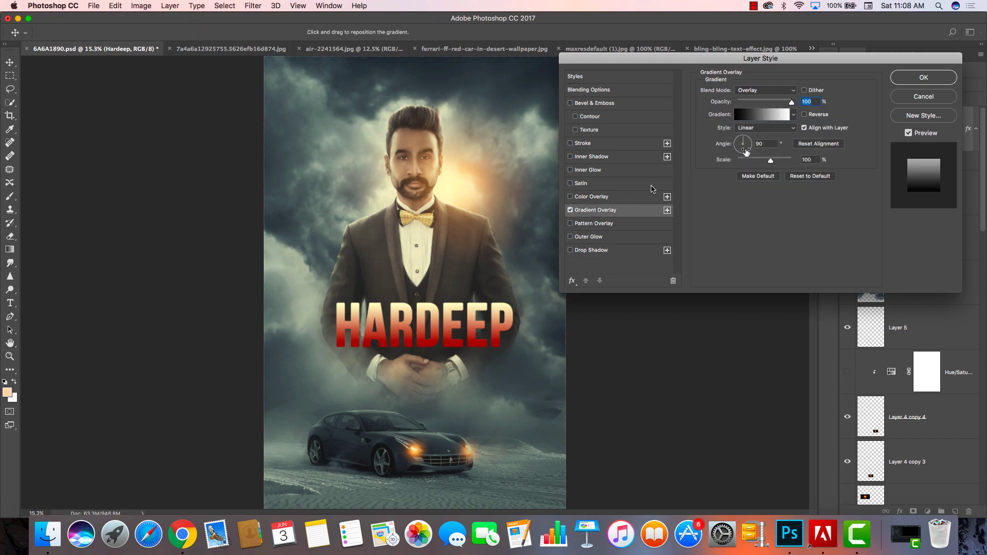
{"action": "left_click", "coordinate": [761, 117]}
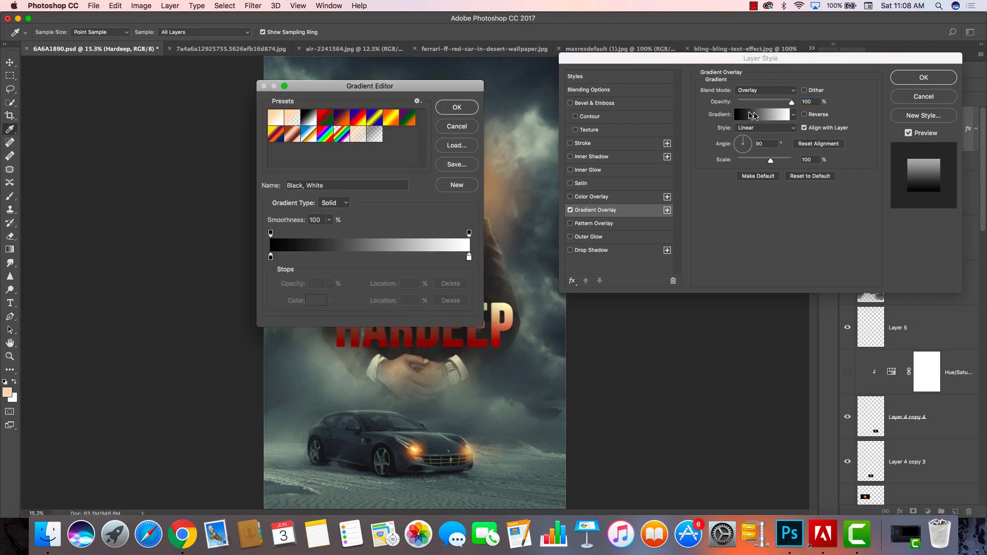
{"action": "left_click_drag", "start_coordinate": [430, 85], "coordinate": [772, 58]}
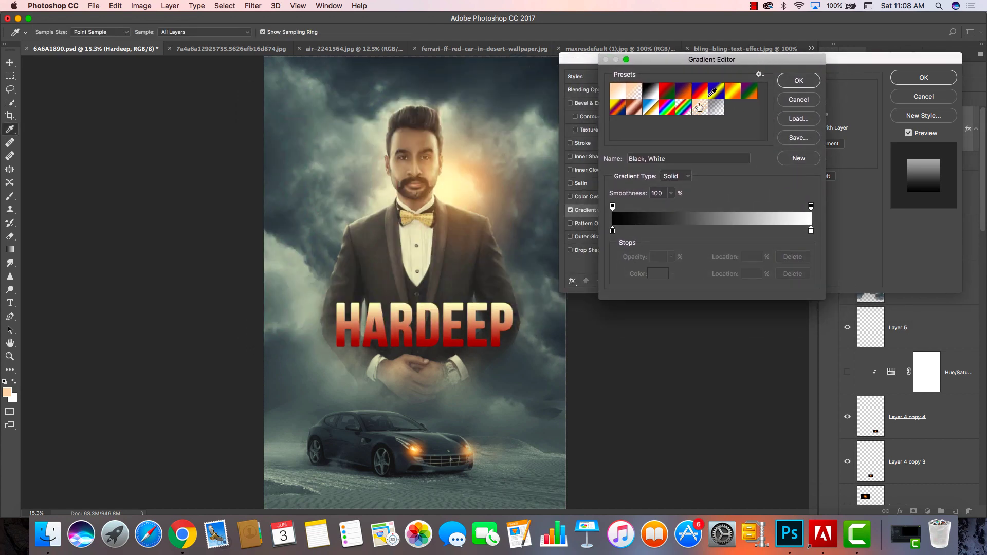
{"action": "left_click", "coordinate": [682, 98]}
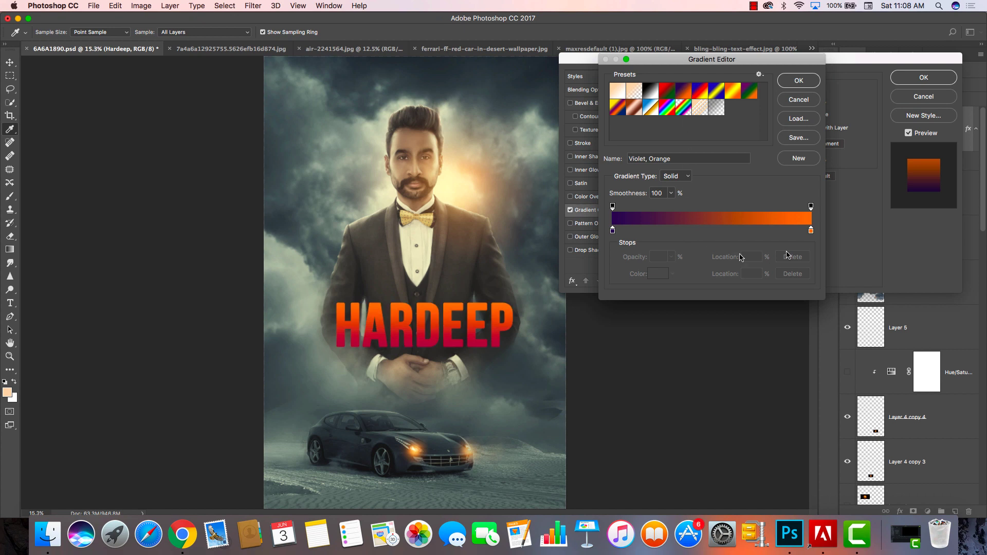
{"action": "left_click", "coordinate": [812, 232]}
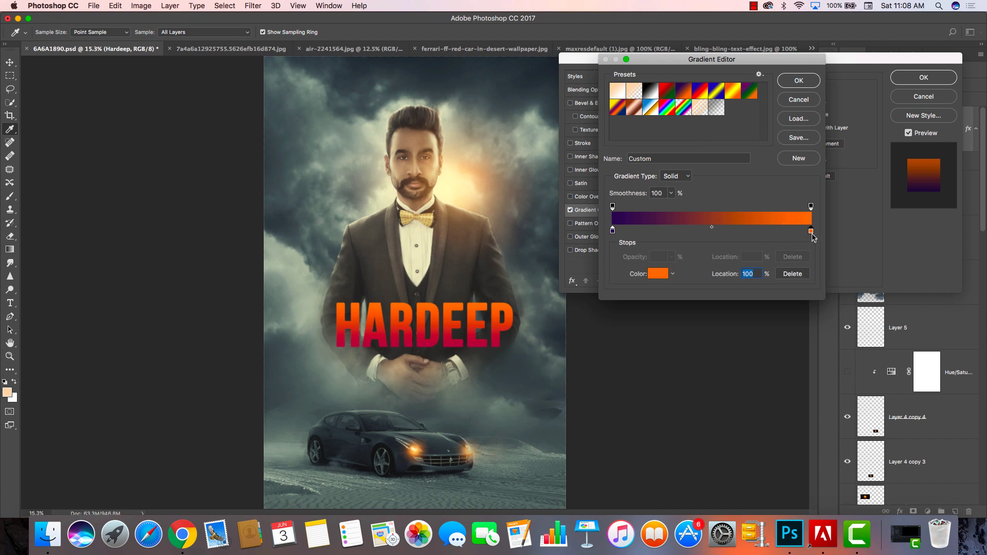
{"action": "double_click", "coordinate": [811, 231]}
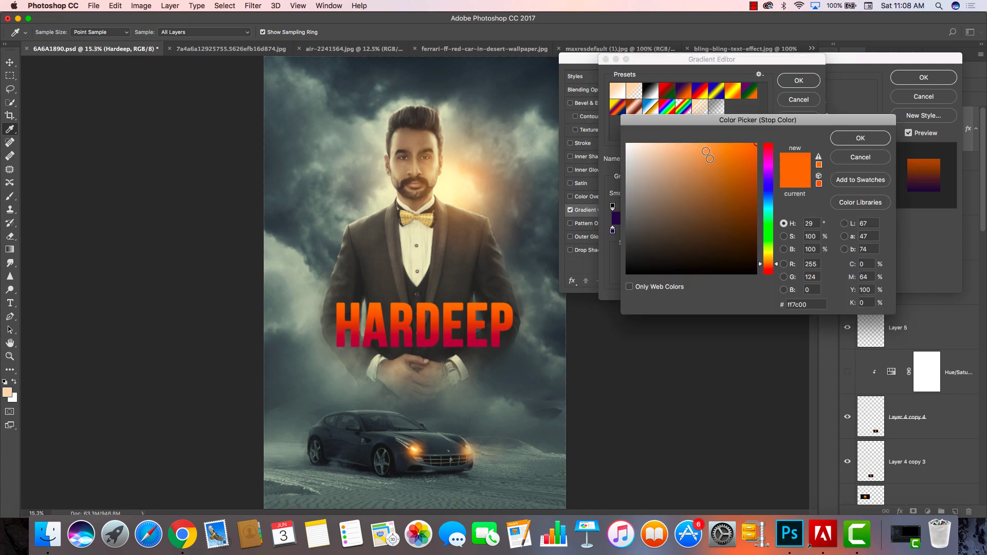
{"action": "left_click", "coordinate": [702, 139]}
{"action": "left_click_drag", "start_coordinate": [702, 139], "coordinate": [673, 143]}
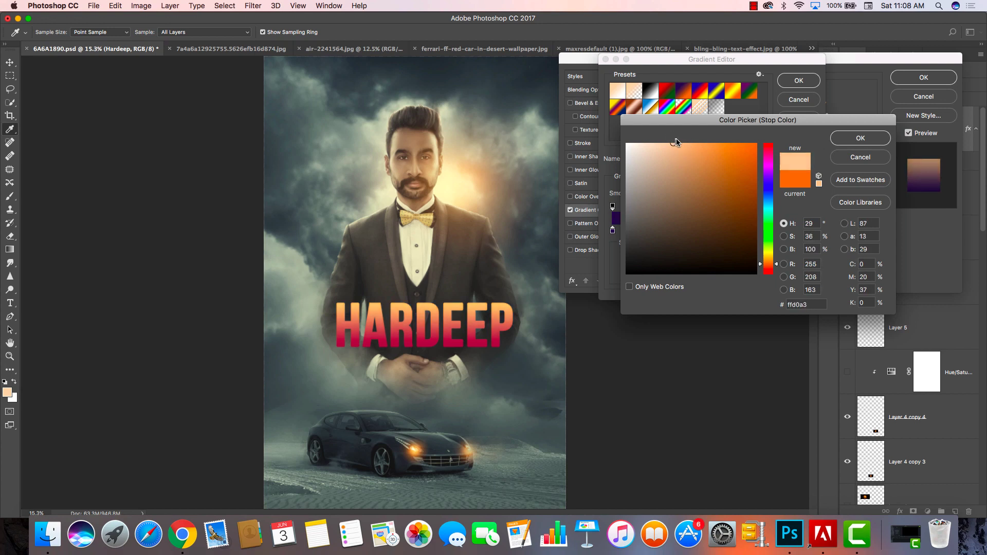
{"action": "left_click", "coordinate": [865, 139]}
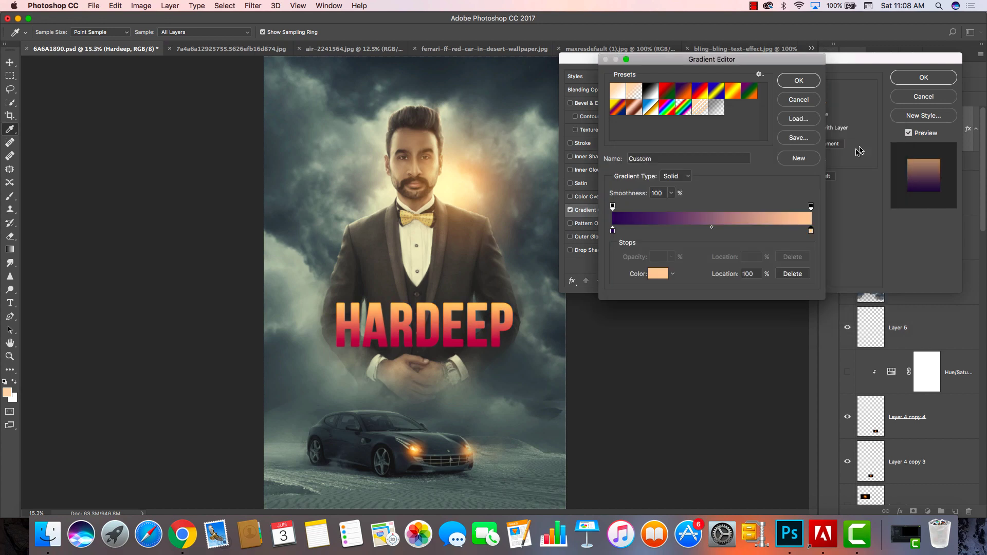
Set the left gradient stop to brown #8c511b and accept the brown-to-peach gradient
{"action": "left_click", "coordinate": [612, 230]}
{"action": "left_click", "coordinate": [806, 216]}
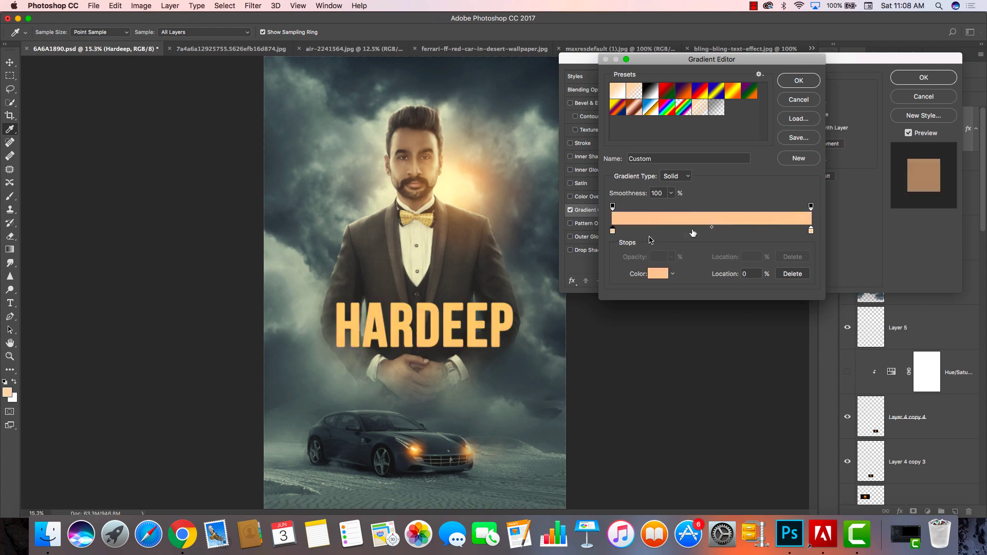
{"action": "double_click", "coordinate": [613, 231]}
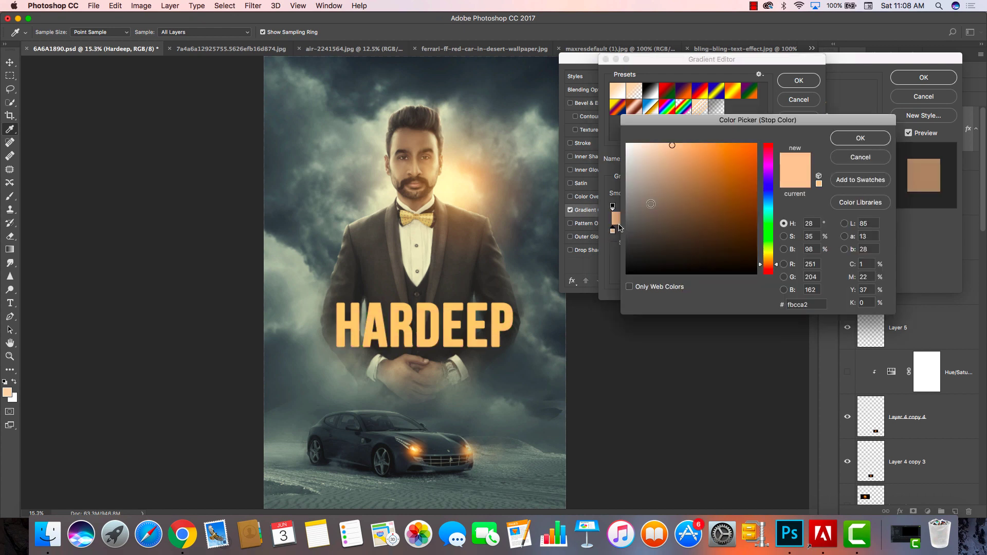
{"action": "left_click_drag", "start_coordinate": [719, 189], "coordinate": [731, 202]}
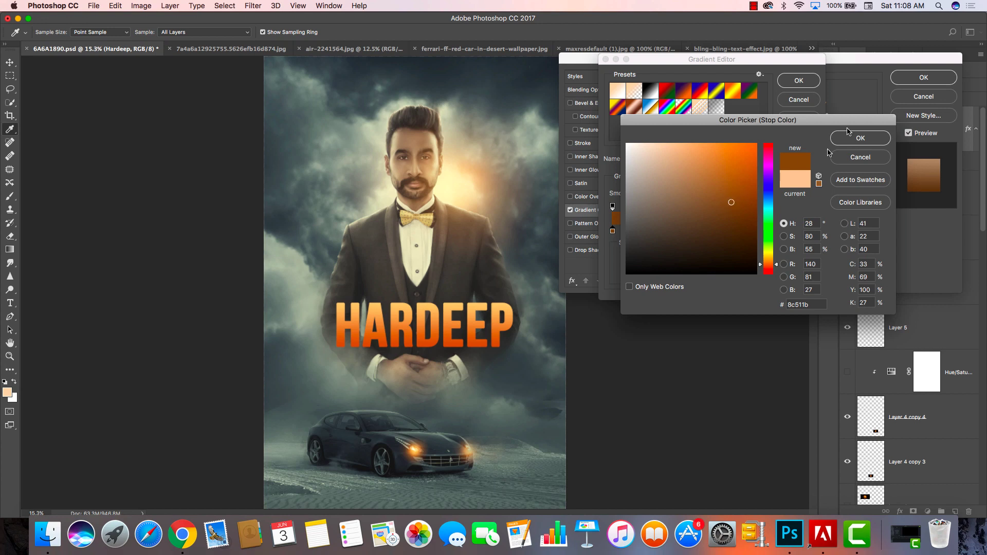
{"action": "left_click", "coordinate": [861, 138]}
{"action": "left_click", "coordinate": [799, 81]}
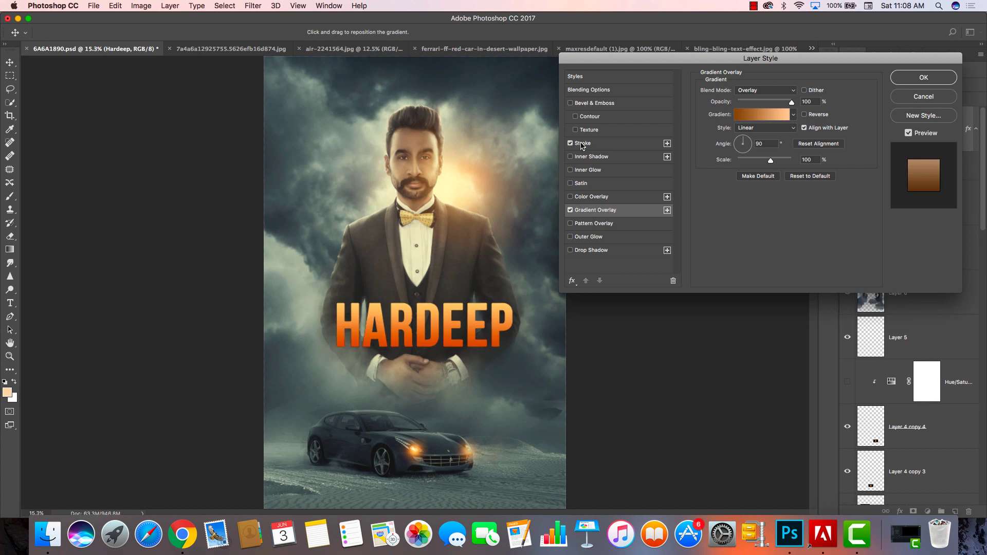
Enable a 1 px Inside black Stroke, then reopen the Gradient Overlay's gradient editor
{"action": "left_click", "coordinate": [581, 144]}
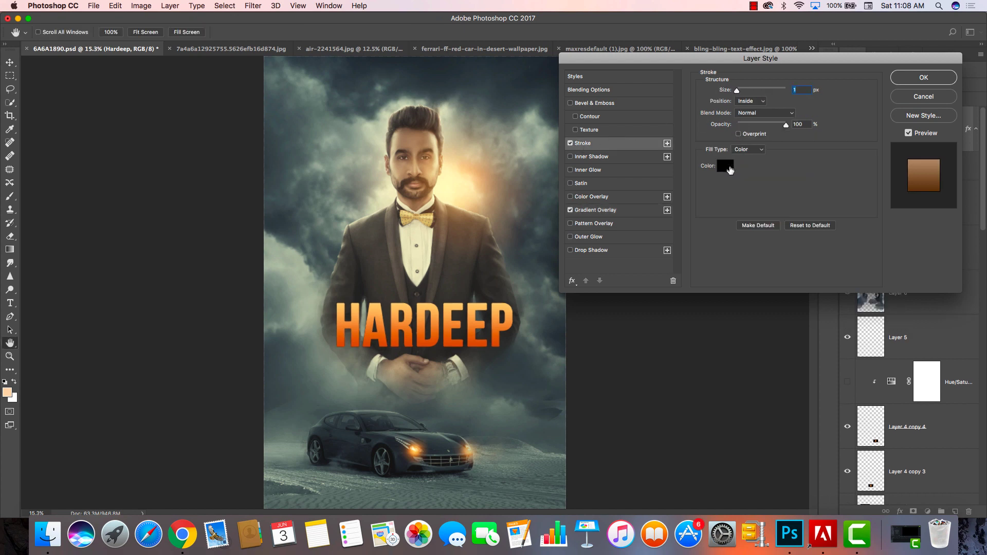
{"action": "left_click", "coordinate": [725, 165]}
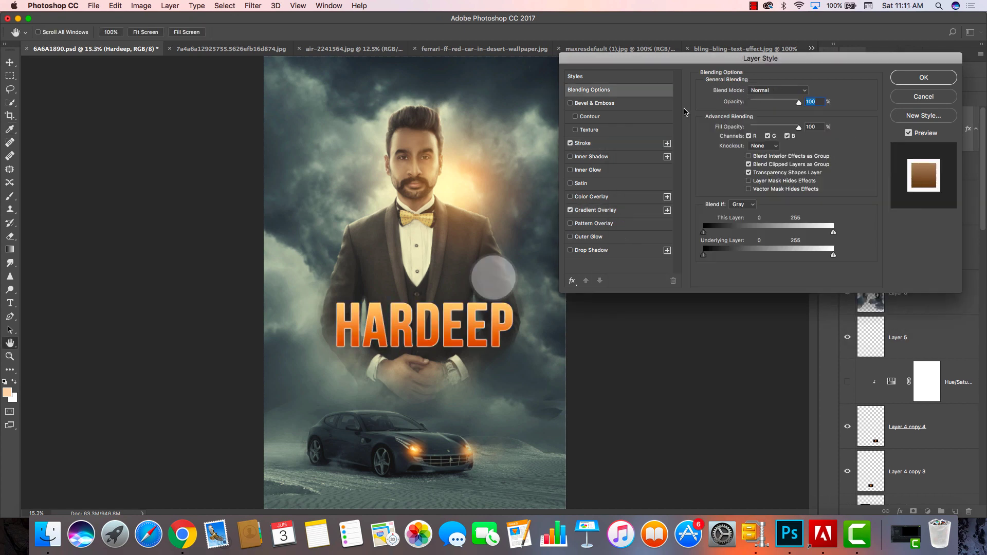
{"action": "left_click", "coordinate": [599, 210]}
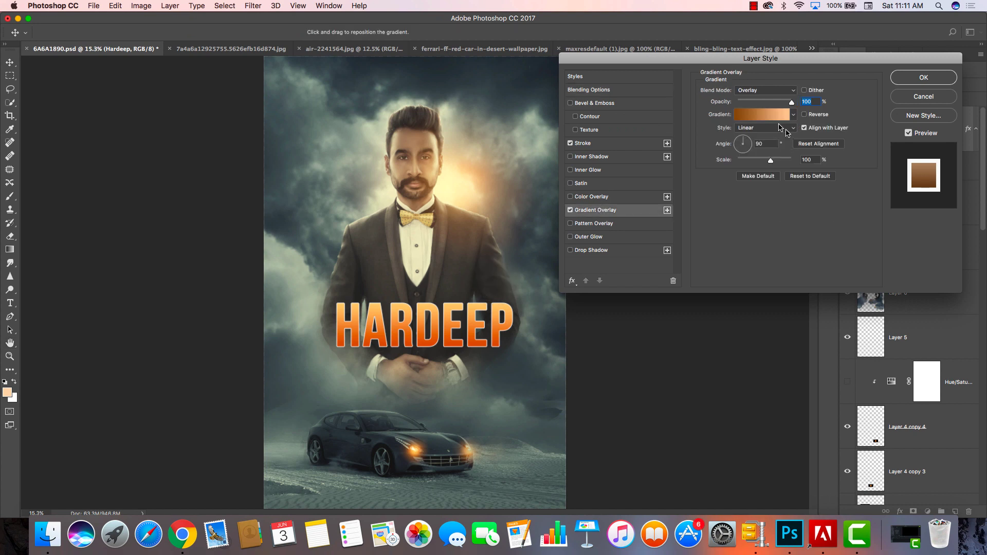
{"action": "left_click", "coordinate": [779, 98]}
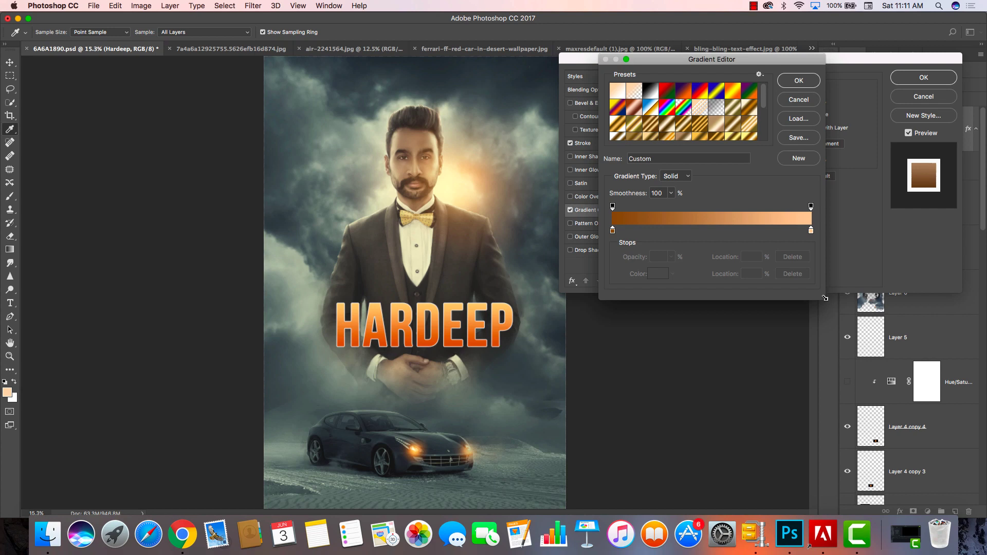
Try several gold presets and settle on the black-orange-peach metallic gradient for HARDEEP
{"action": "left_click_drag", "start_coordinate": [824, 299], "coordinate": [972, 472]}
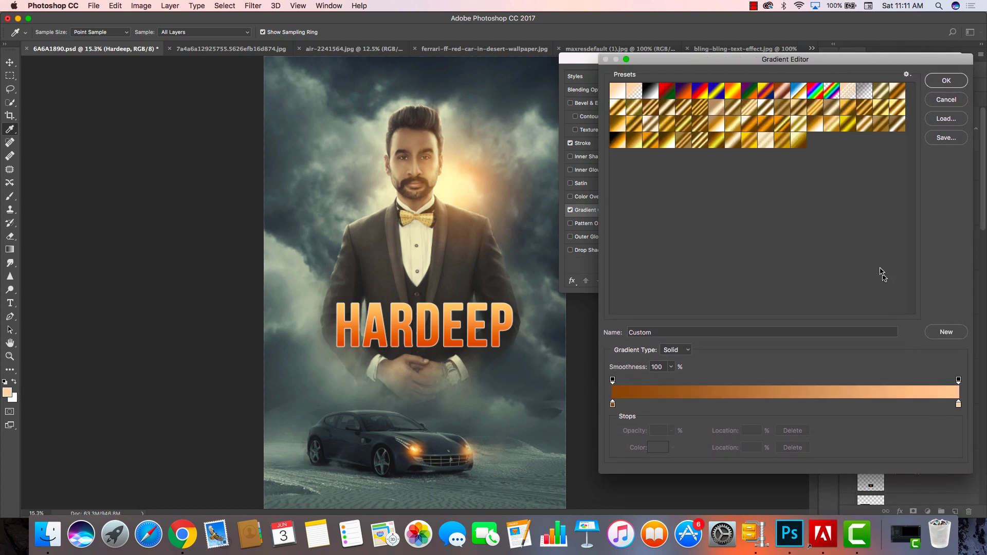
{"action": "left_click", "coordinate": [799, 141]}
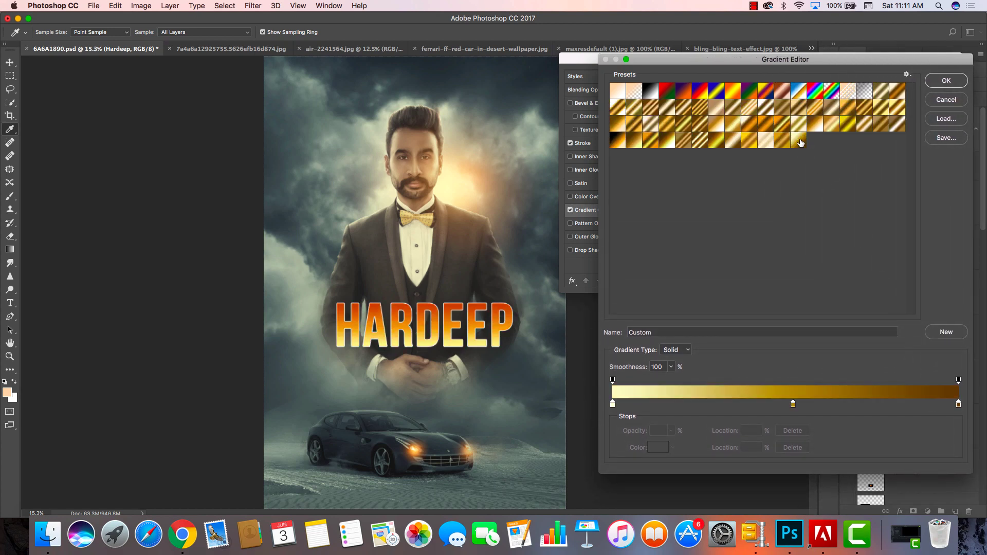
{"action": "left_click", "coordinate": [732, 142]}
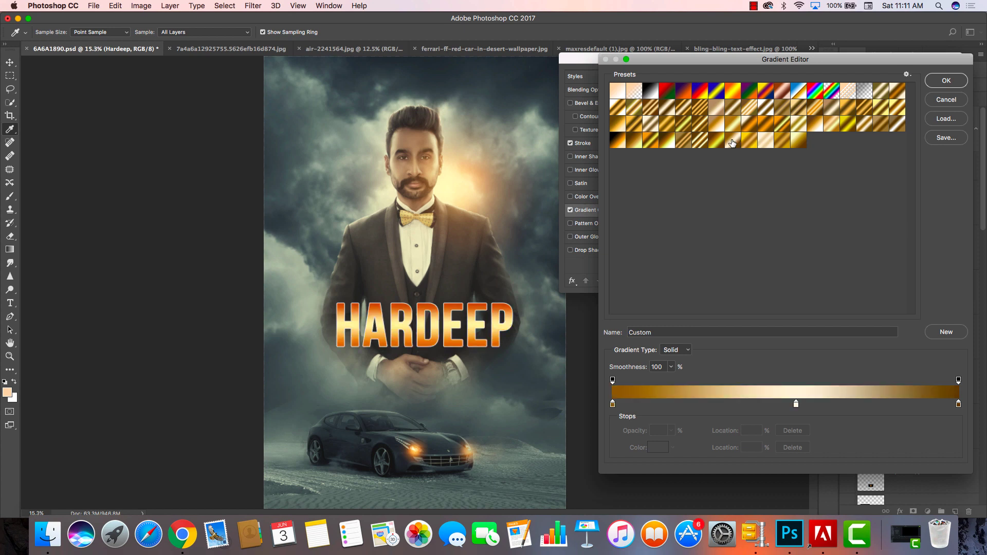
{"action": "left_click", "coordinate": [717, 142]}
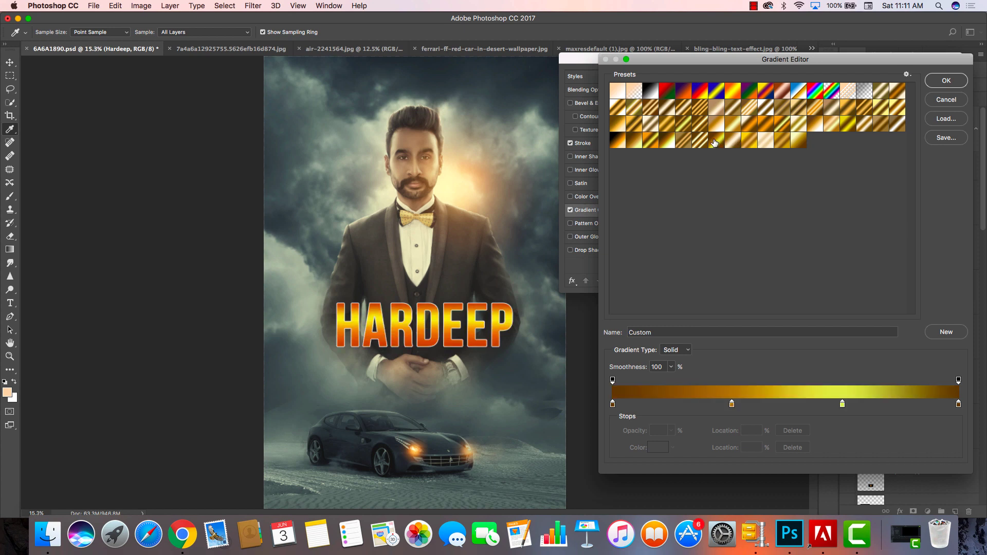
{"action": "left_click", "coordinate": [668, 142]}
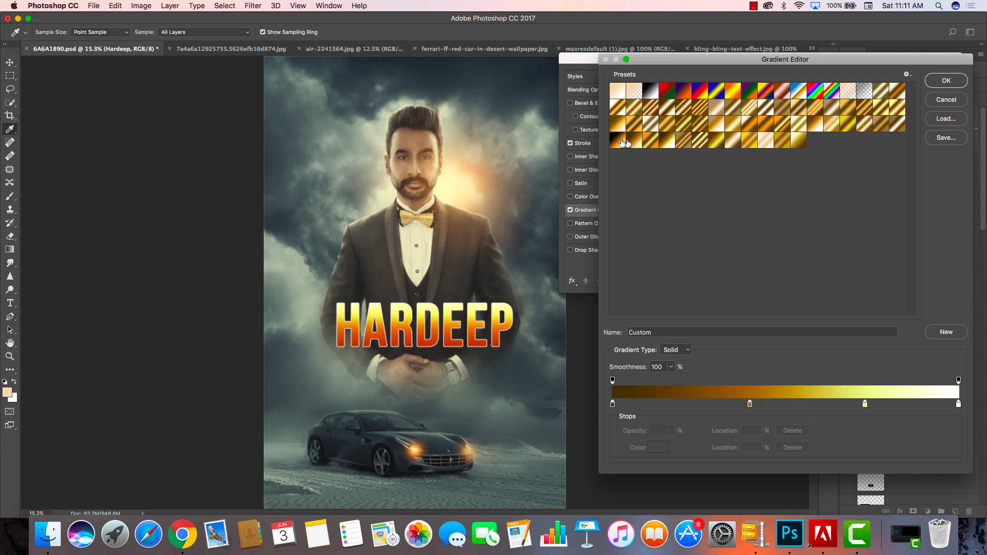
{"action": "left_click", "coordinate": [618, 142]}
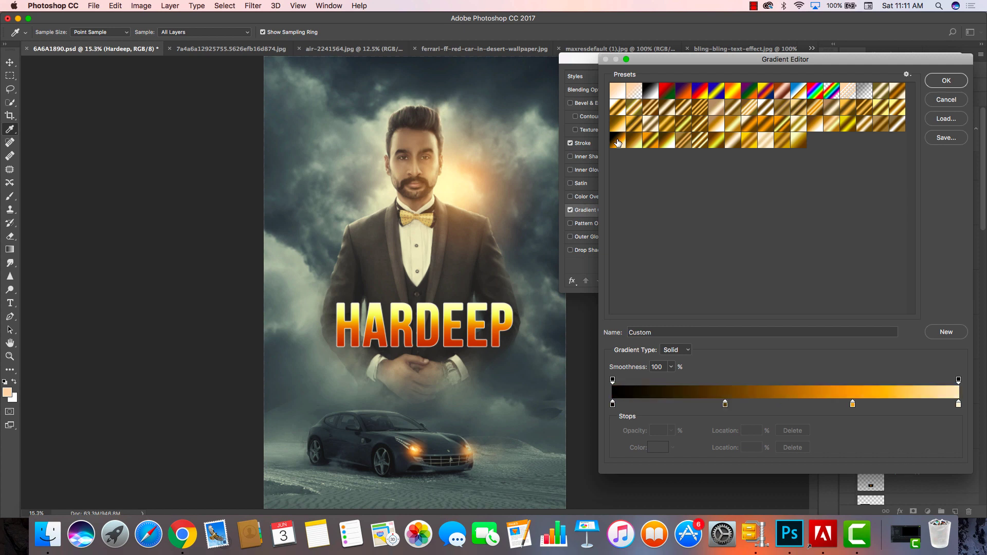
{"action": "left_click", "coordinate": [945, 85]}
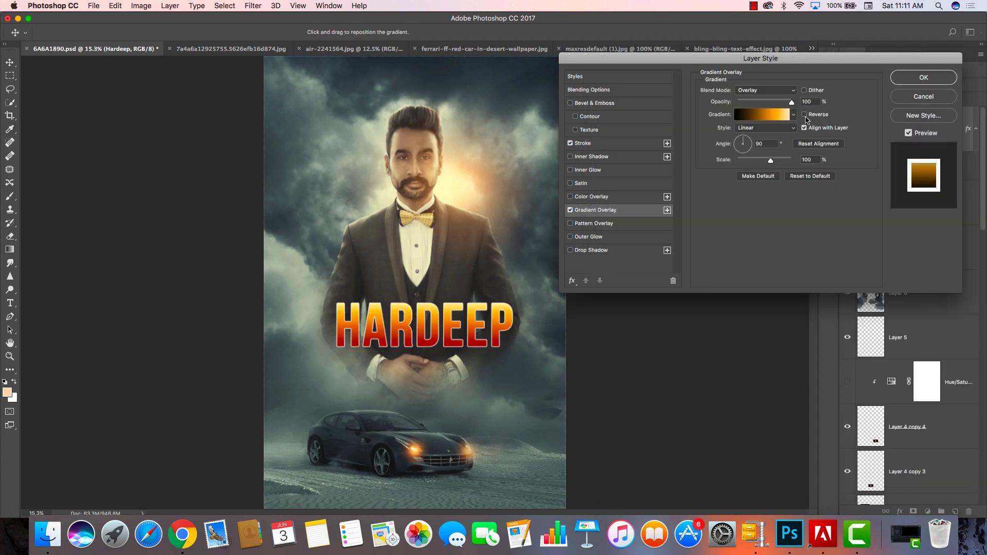
Change the HARDEEP gradient overlay blend mode from Overlay to Normal
{"action": "left_click", "coordinate": [780, 93]}
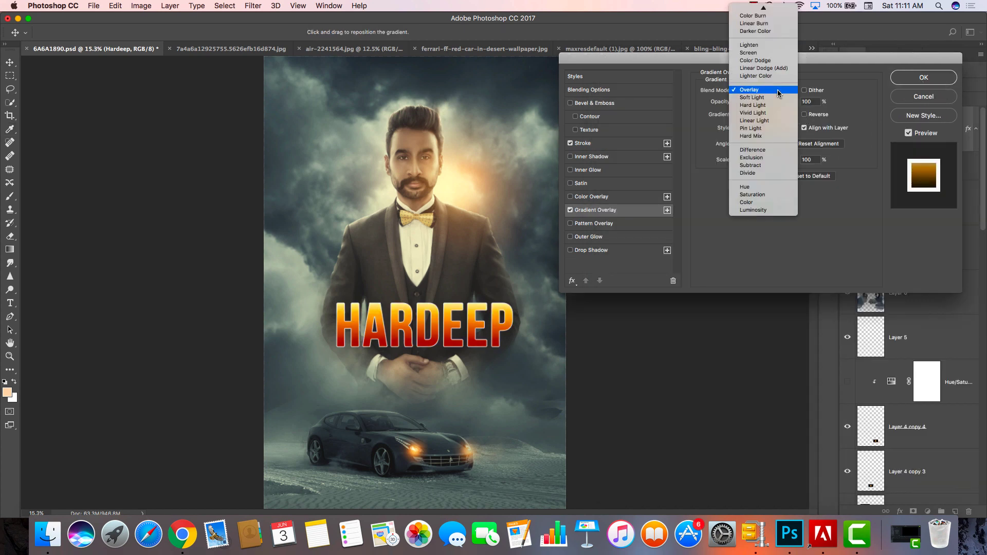
{"action": "left_click", "coordinate": [760, 9]}
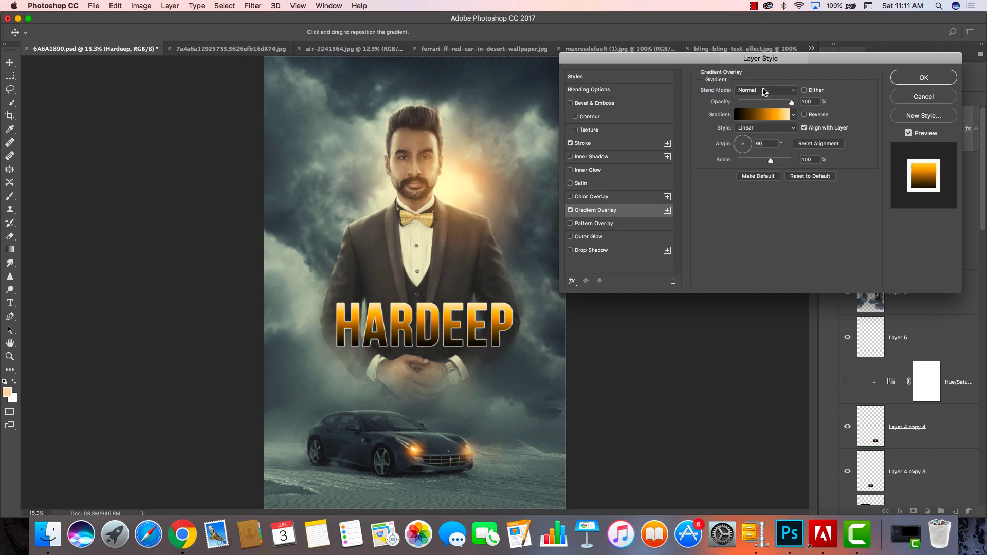
{"action": "left_click", "coordinate": [772, 115]}
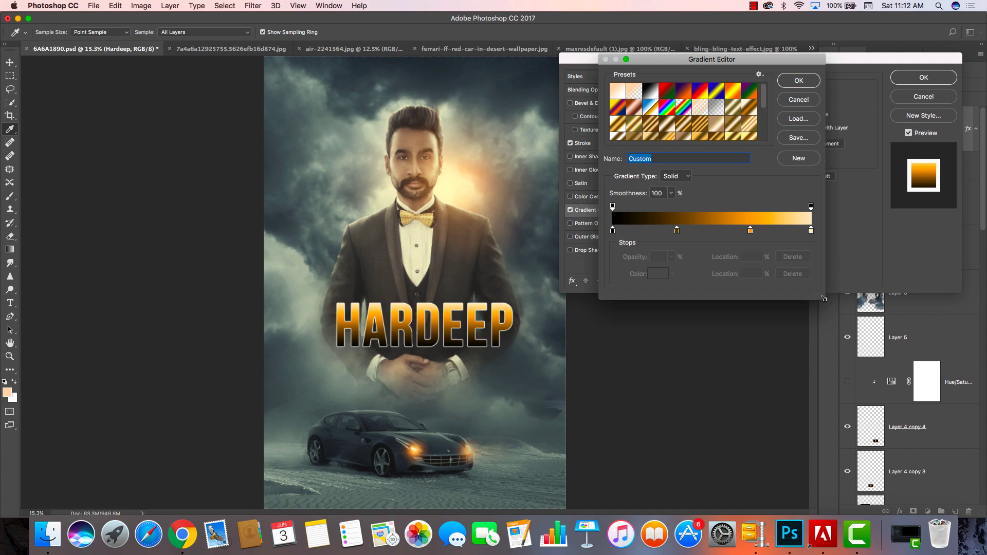
Compare several gold gradient presets on HARDEEP and pick the four-stop gold gradient
{"action": "left_click_drag", "start_coordinate": [824, 298], "coordinate": [981, 476]}
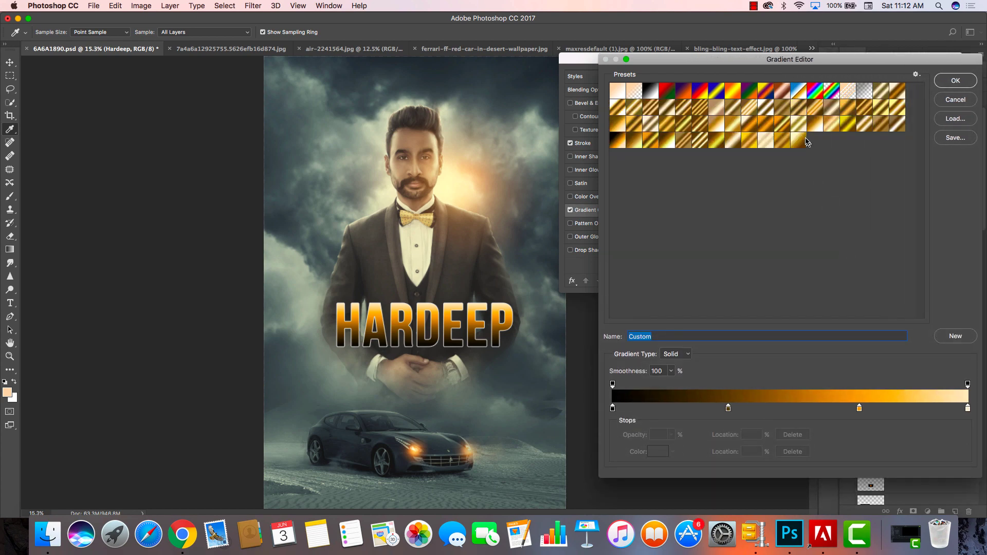
{"action": "left_click", "coordinate": [802, 140]}
{"action": "left_click", "coordinate": [782, 143]}
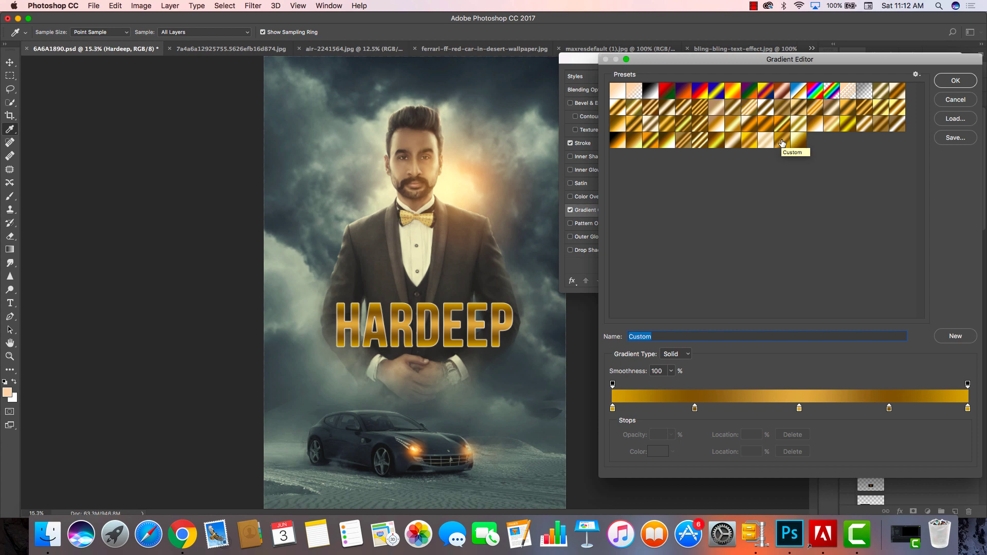
{"action": "left_click", "coordinate": [749, 142]}
{"action": "left_click", "coordinate": [718, 144]}
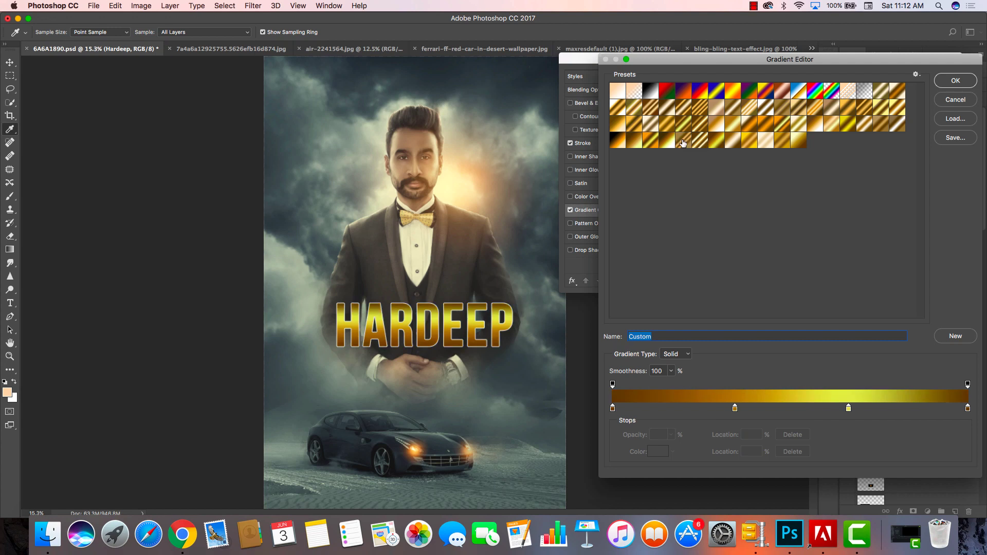
{"action": "left_click", "coordinate": [683, 142]}
{"action": "left_click", "coordinate": [651, 143]}
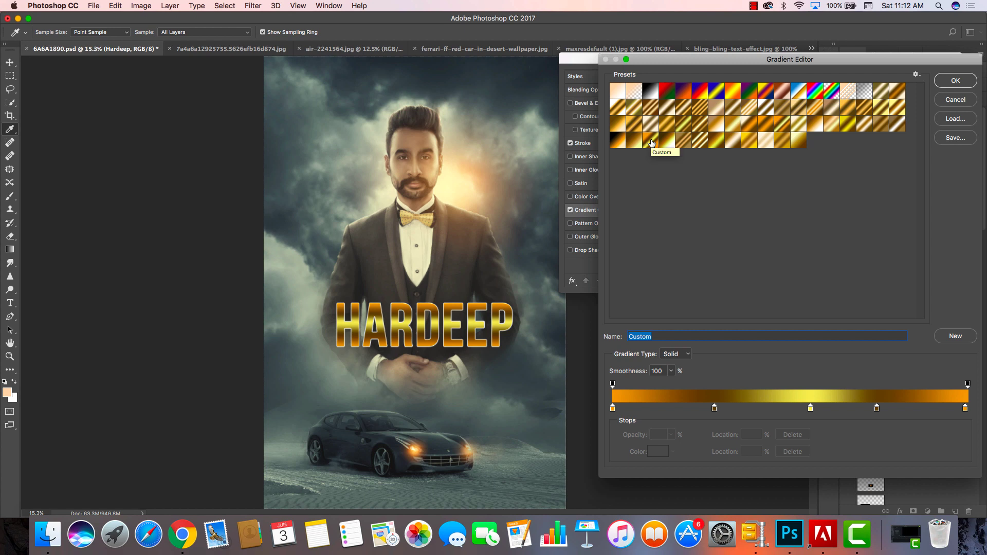
{"action": "left_click", "coordinate": [634, 123]}
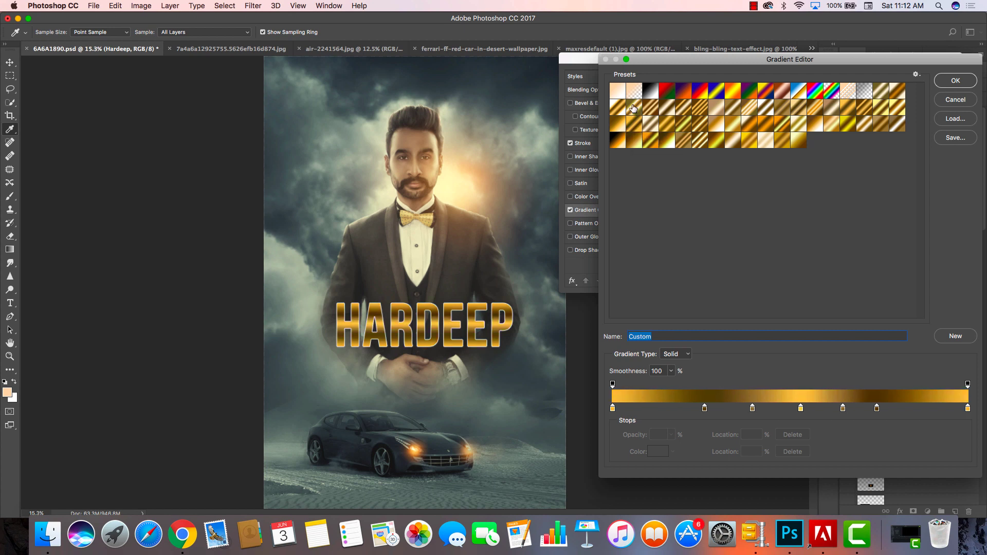
{"action": "left_click", "coordinate": [633, 108]}
{"action": "left_click", "coordinate": [650, 109]}
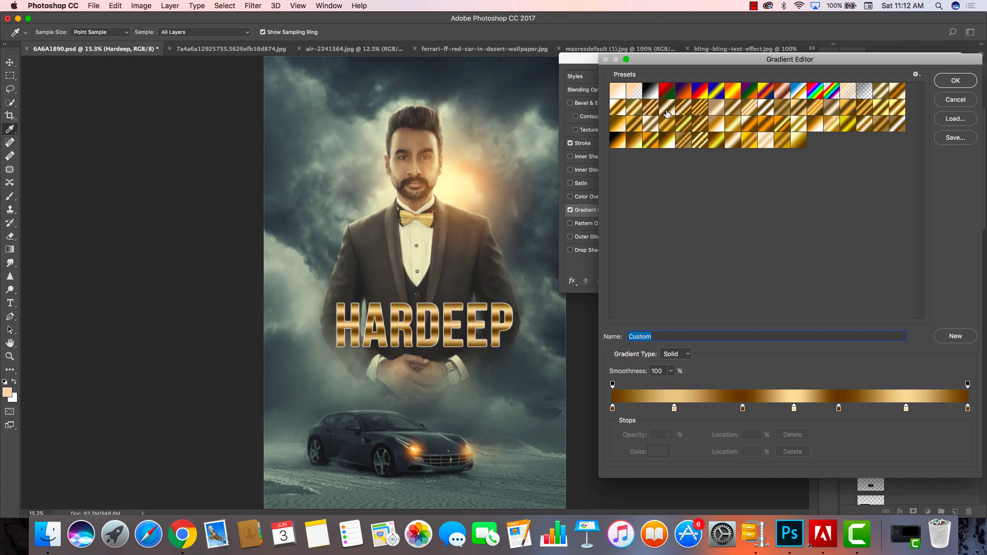
{"action": "left_click", "coordinate": [751, 122]}
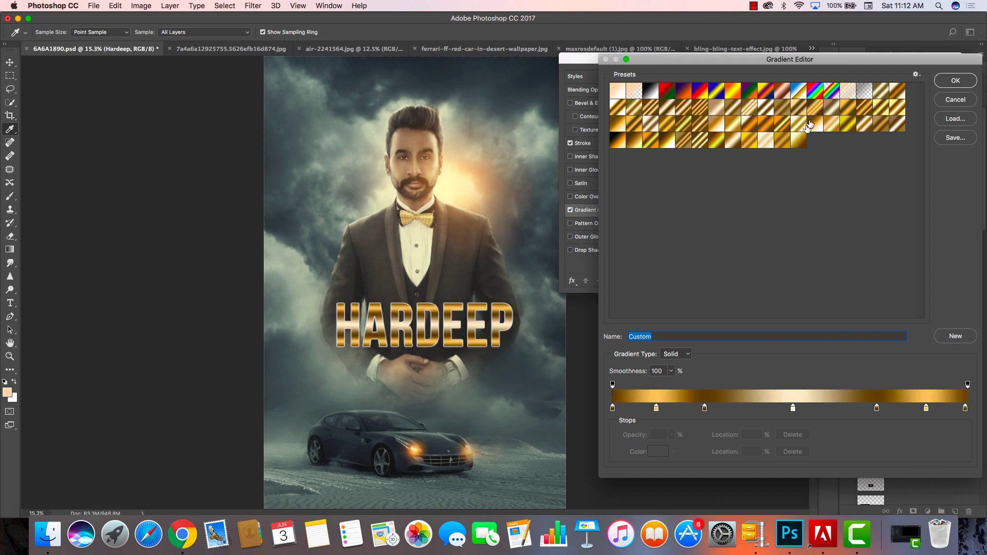
{"action": "left_click", "coordinate": [848, 108]}
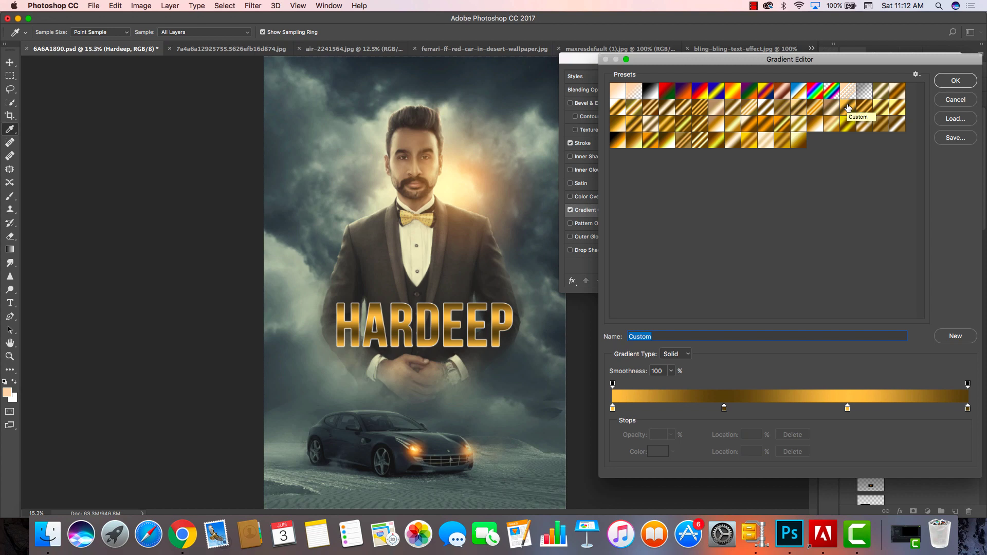
Keep the gold gradient, reduce the HARDEEP stroke size to 4 px, and apply the style
{"action": "left_click", "coordinate": [955, 83]}
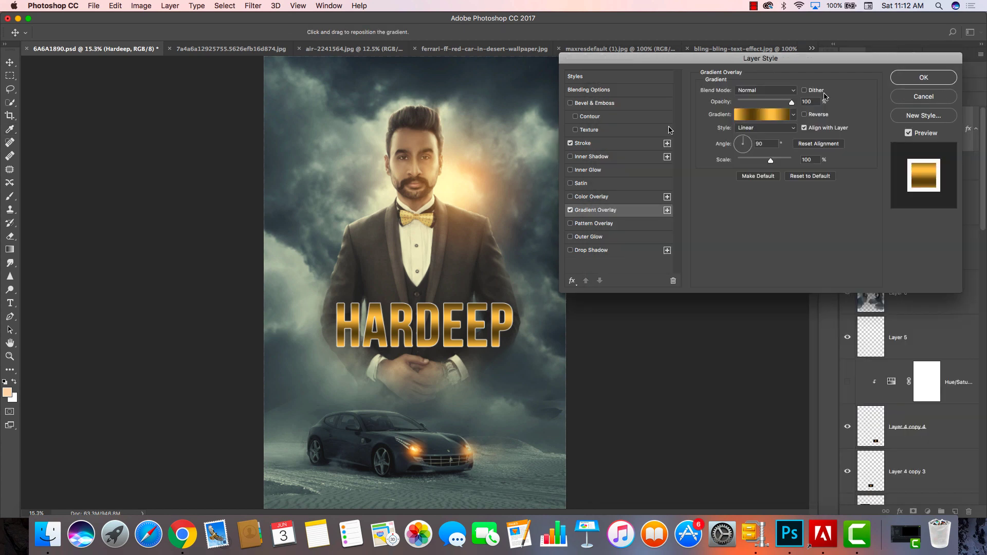
{"action": "left_click", "coordinate": [589, 144]}
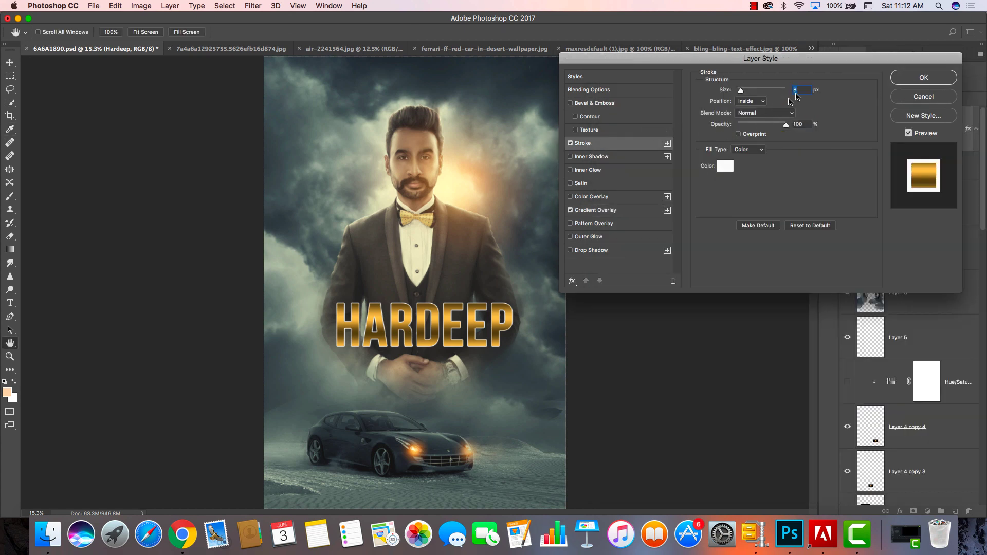
{"action": "type", "text": "5"}
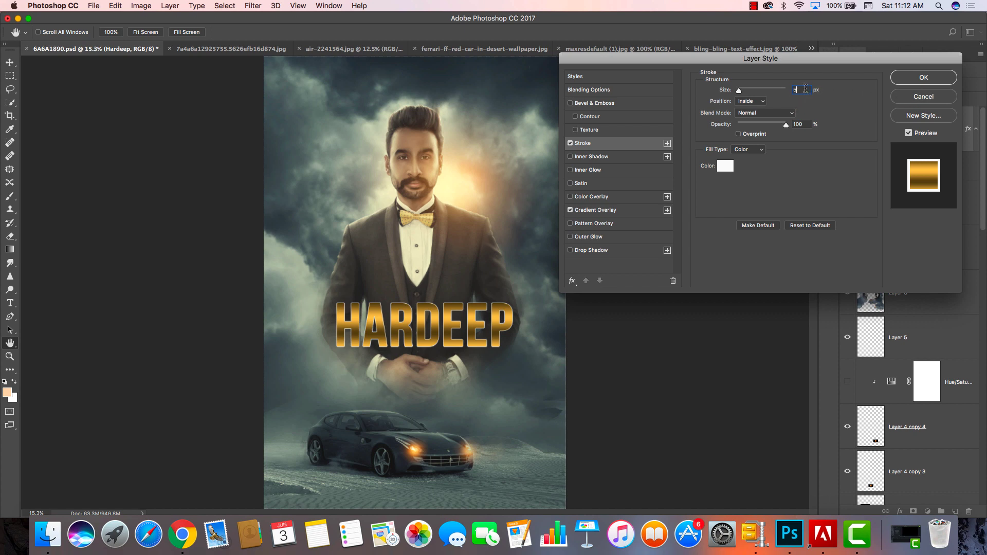
{"action": "left_click", "coordinate": [731, 90]}
{"action": "type", "text": "4"}
{"action": "left_click", "coordinate": [907, 82]}
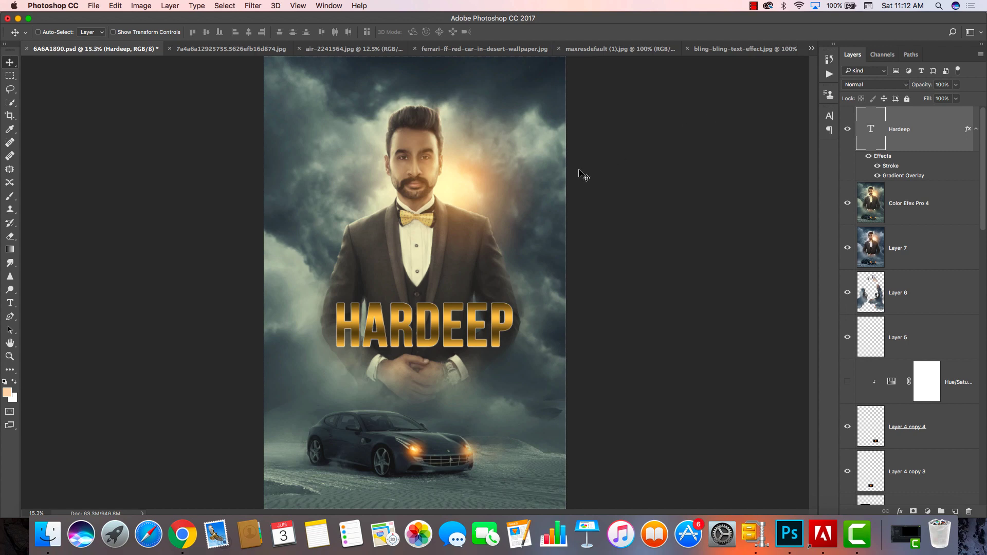
Nudge HARDEEP slightly and position the Grewal text just beneath HARDEEP's right side
{"action": "left_click_drag", "start_coordinate": [506, 237], "coordinate": [509, 240]}
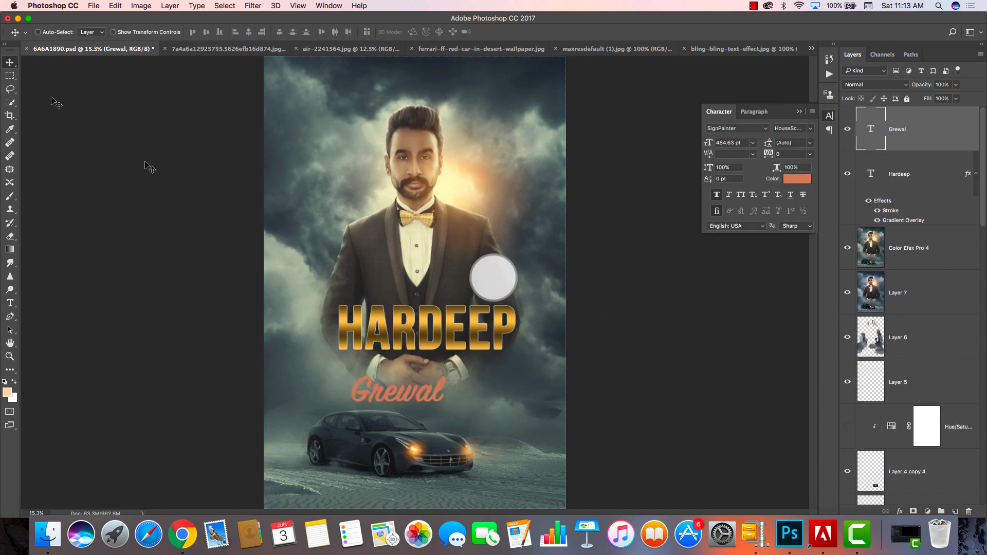
{"action": "mouse_move", "coordinate": [362, 233]}
{"action": "left_mouse_down"}
{"action": "mouse_move", "coordinate": [430, 211]}
{"action": "mouse_move", "coordinate": [379, 215]}
{"action": "left_mouse_up"}
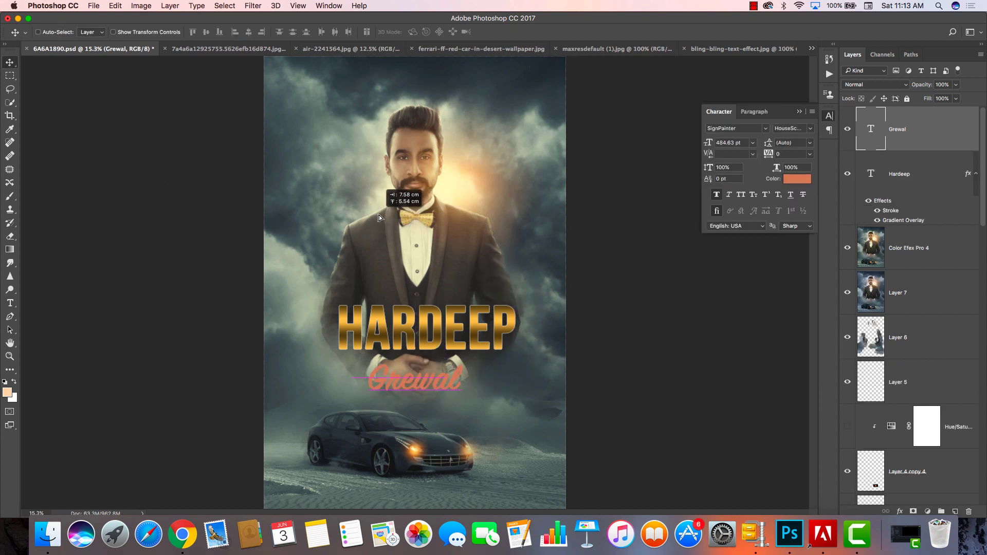
{"action": "left_click_drag", "start_coordinate": [378, 215], "coordinate": [381, 214]}
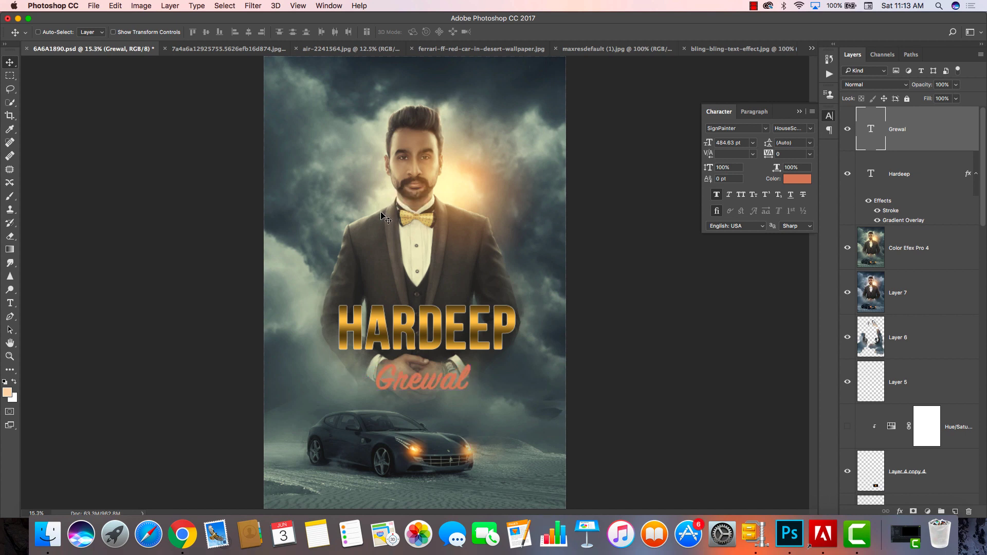
{"action": "left_click", "coordinate": [920, 181]}
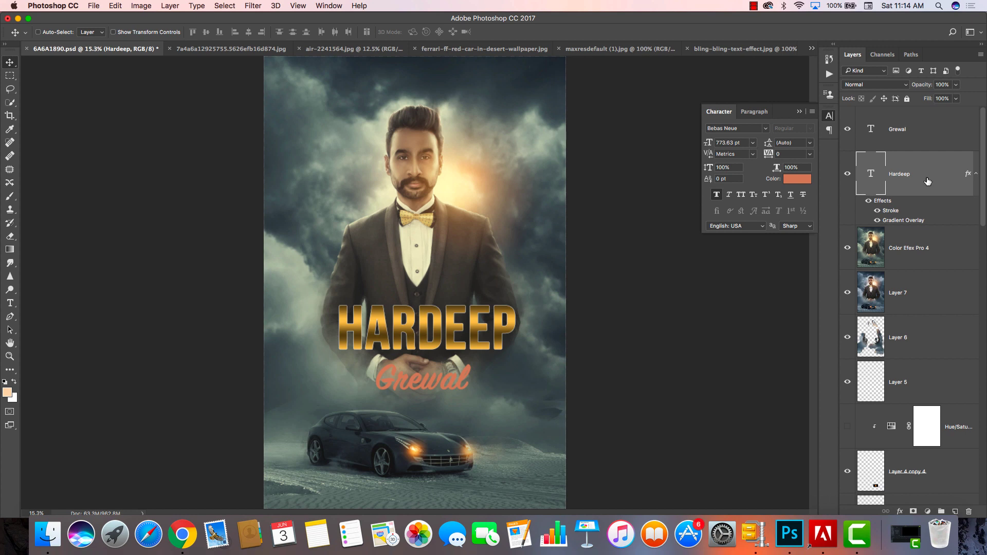
{"action": "right_click", "coordinate": [928, 181]}
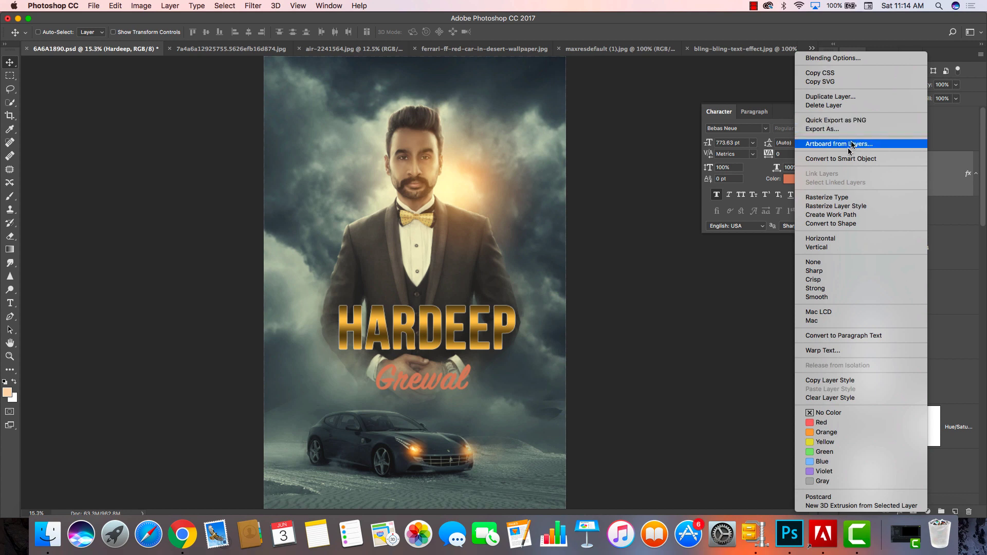
{"action": "left_click", "coordinate": [846, 397]}
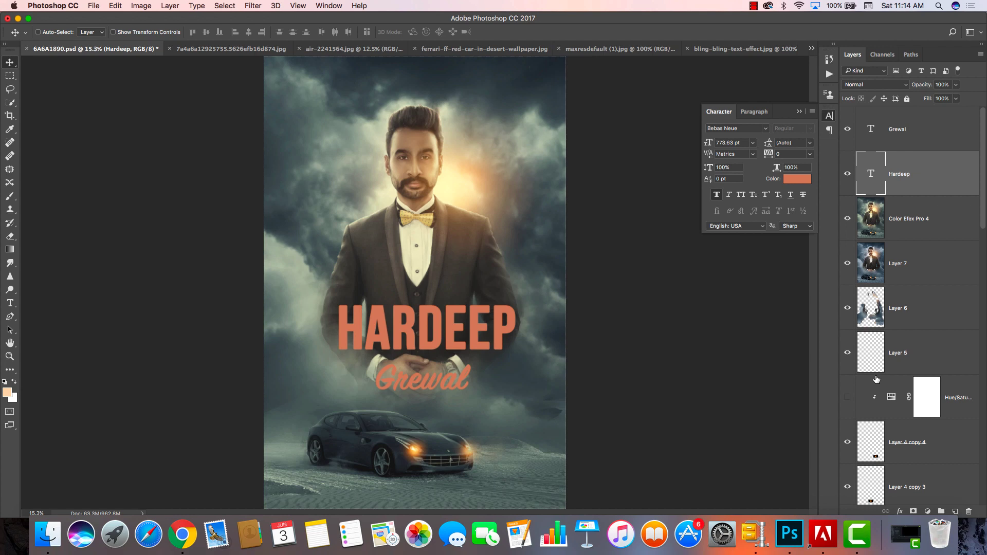
{"action": "left_click", "coordinate": [917, 143]}
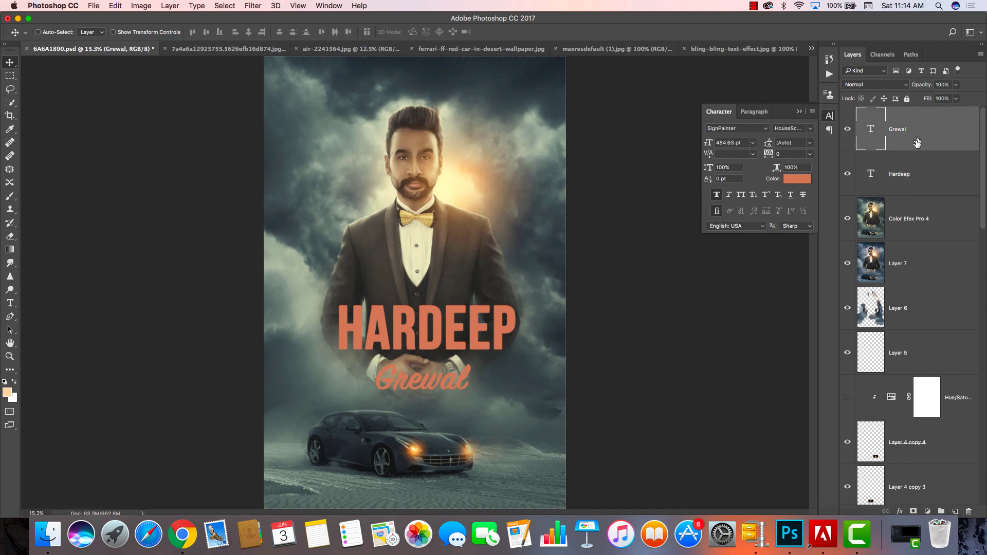
{"action": "right_click", "coordinate": [938, 175]}
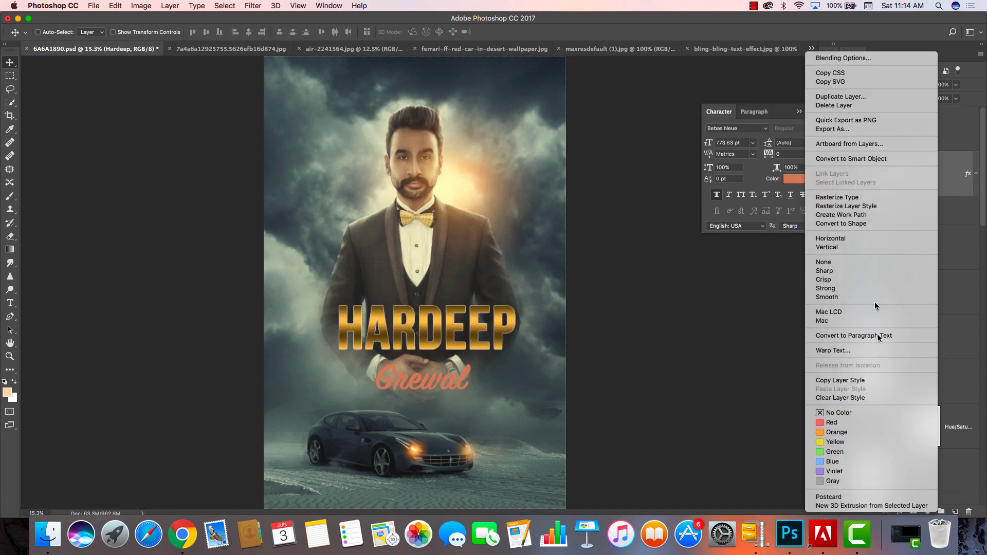
{"action": "left_click", "coordinate": [864, 381]}
{"action": "left_click", "coordinate": [916, 143]}
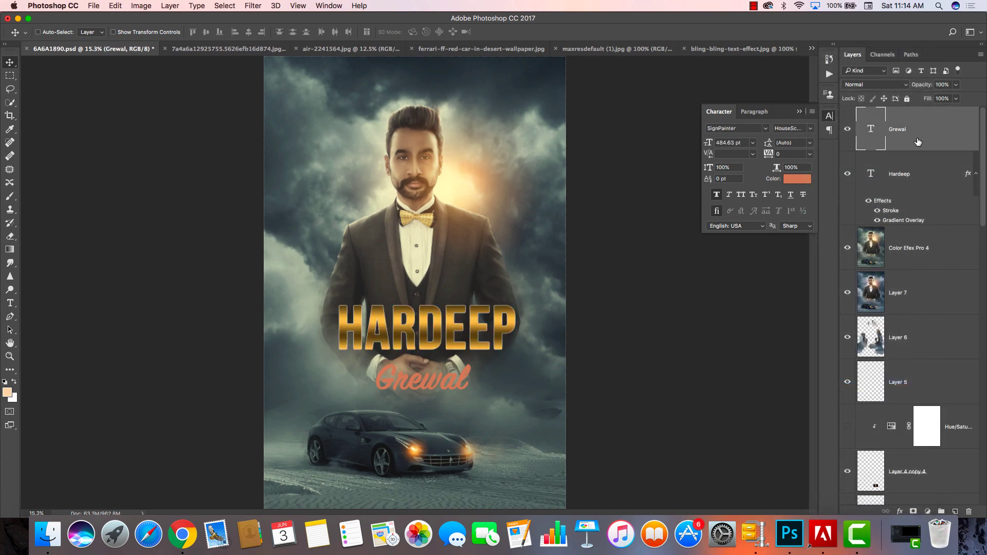
{"action": "right_click", "coordinate": [916, 144]}
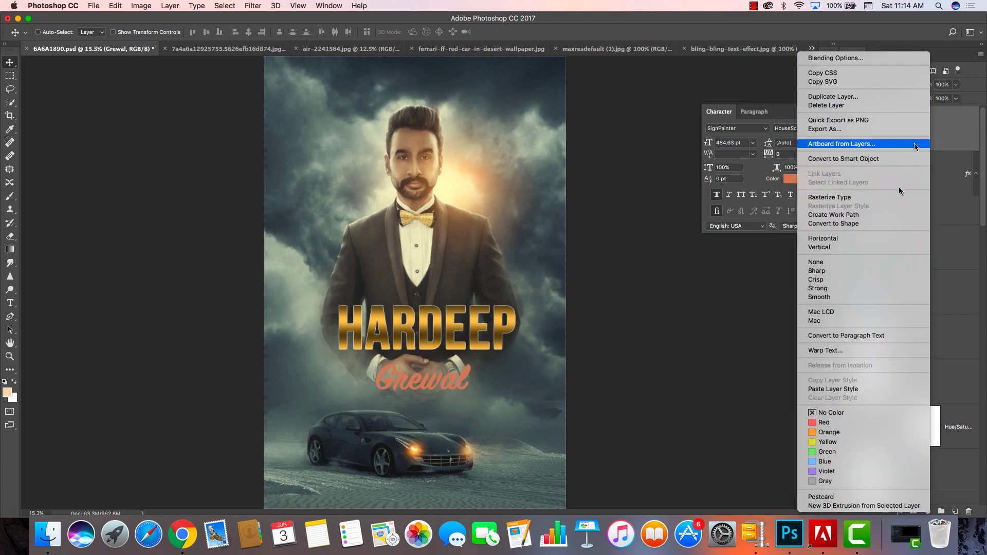
{"action": "left_click", "coordinate": [860, 389]}
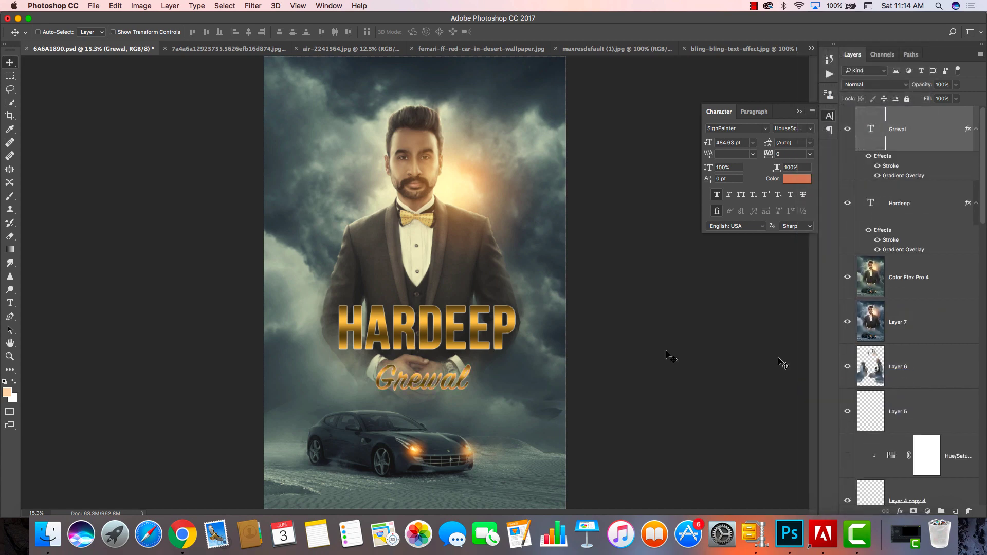
{"action": "mouse_move", "coordinate": [461, 384]}
{"action": "left_mouse_down"}
{"action": "mouse_move", "coordinate": [512, 378]}
{"action": "mouse_move", "coordinate": [498, 312]}
{"action": "mouse_move", "coordinate": [504, 320]}
{"action": "left_mouse_up"}
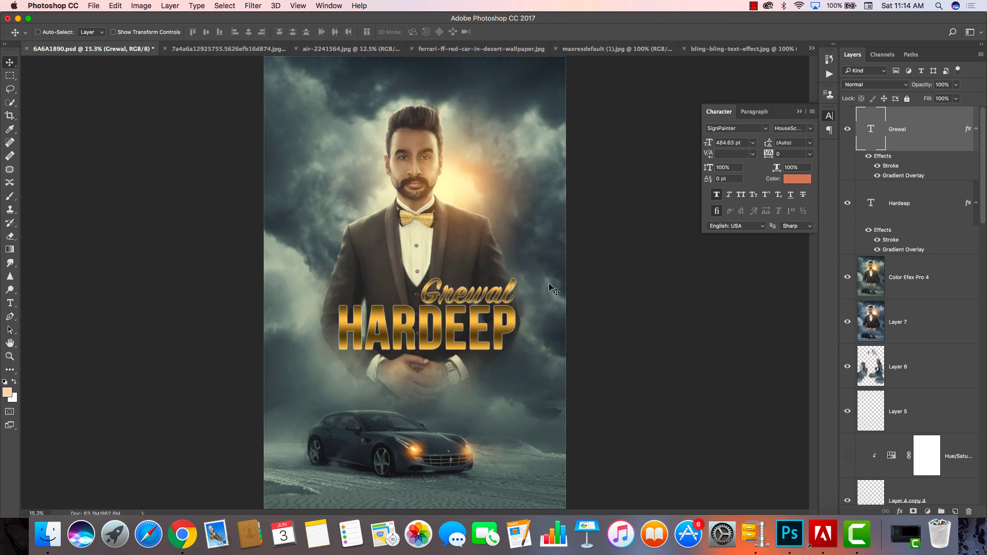
{"action": "key", "text": "shift+Up"}
{"action": "key", "text": "shift+Up"}
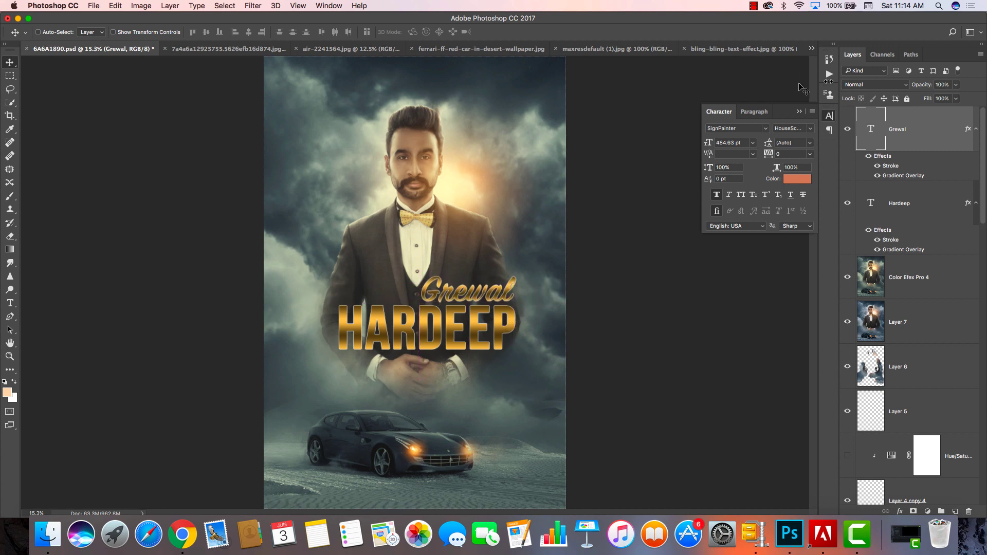
{"action": "right_click", "coordinate": [922, 144]}
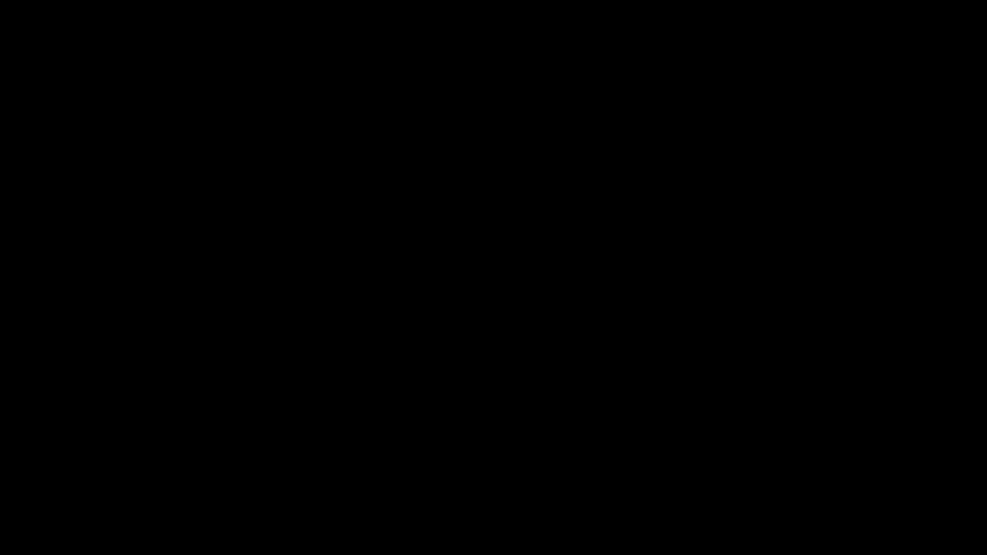